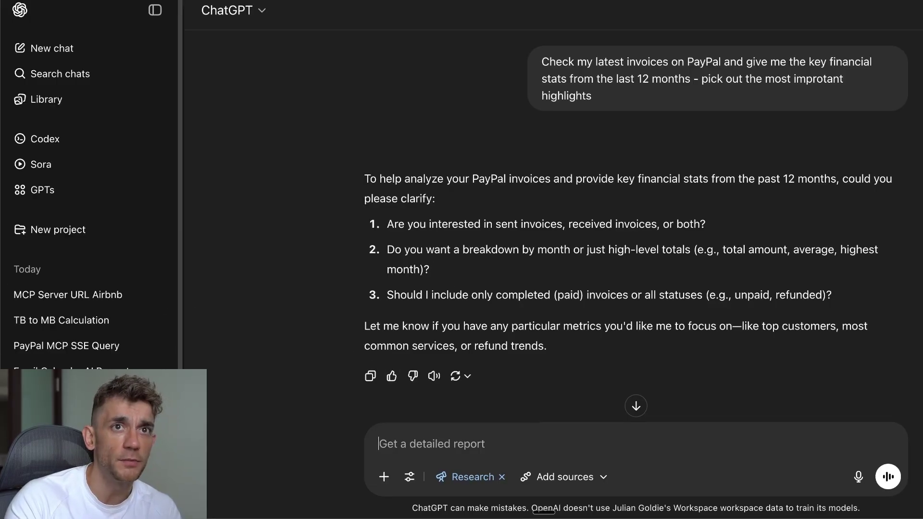
# Open ChatGPT's Connectors settings, try the new custom connector form, then close everything.
pyautogui.click(916, 10)
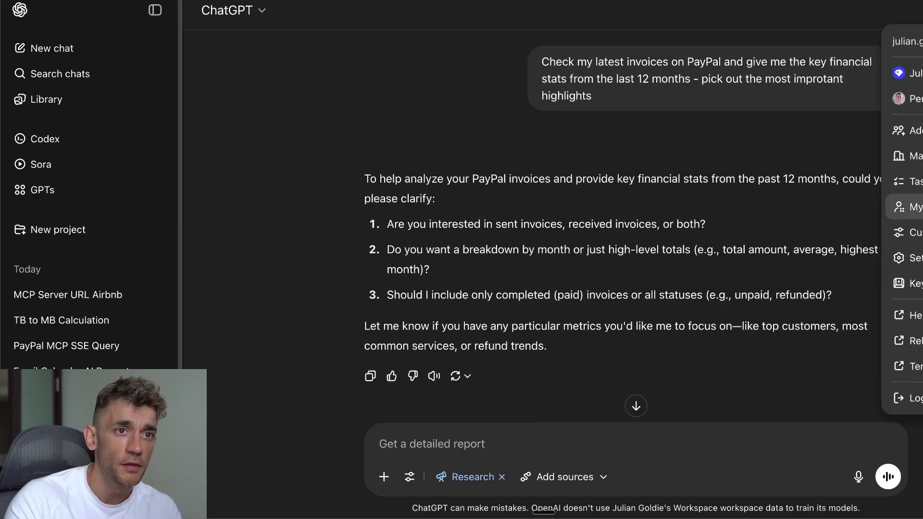
pyautogui.click(914, 257)
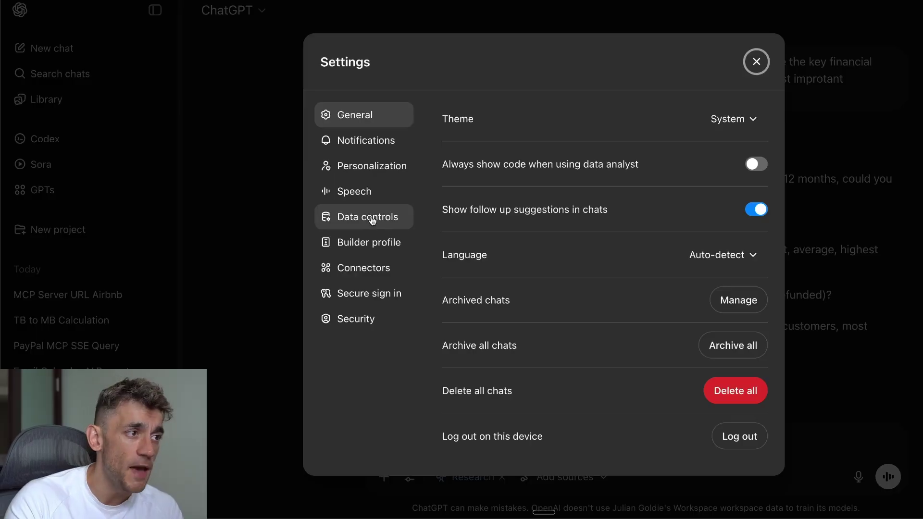
pyautogui.click(383, 266)
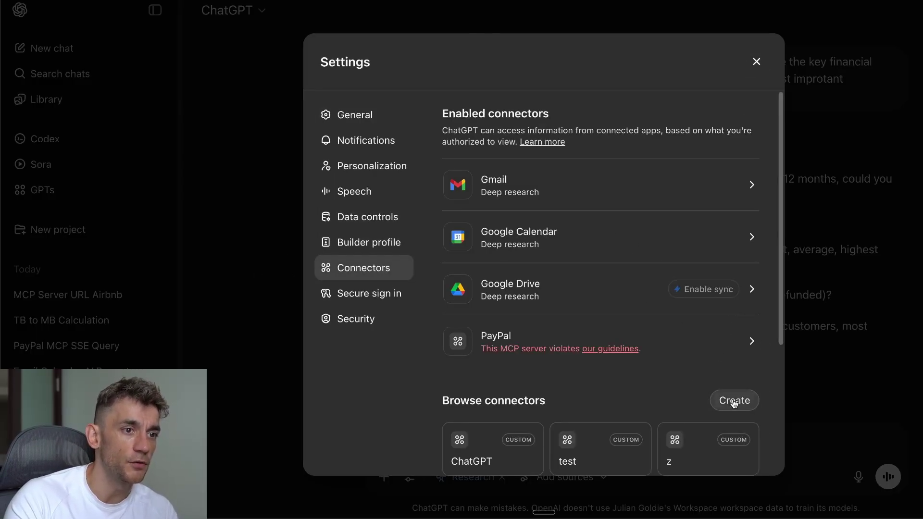
pyautogui.click(715, 402)
pyautogui.click(480, 273)
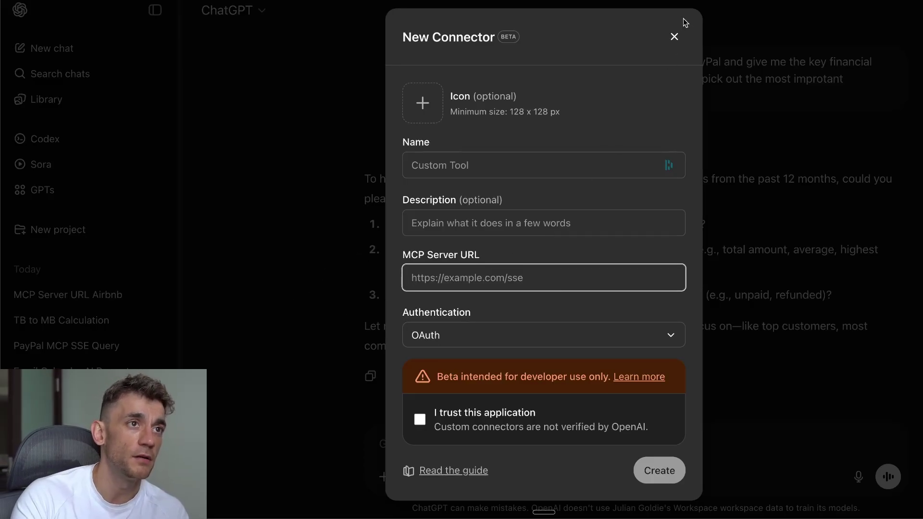
pyautogui.click(674, 36)
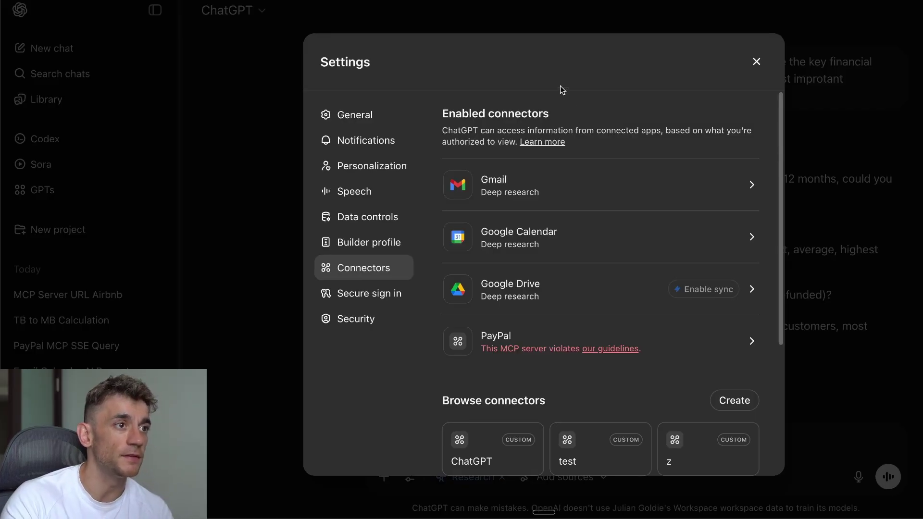
pyautogui.click(757, 62)
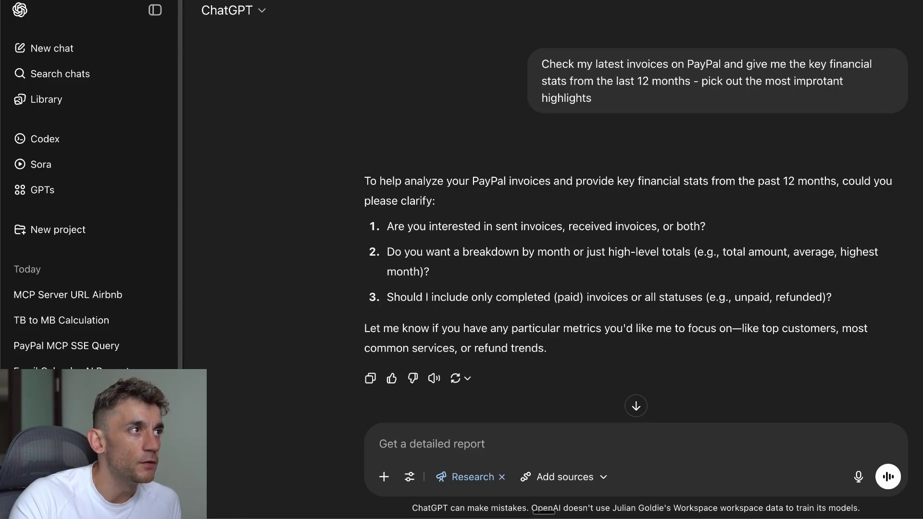
# Reopen Connectors settings and review the enabled and browse connectors, including the flagged PayPal server.
pyautogui.click(920, 11)
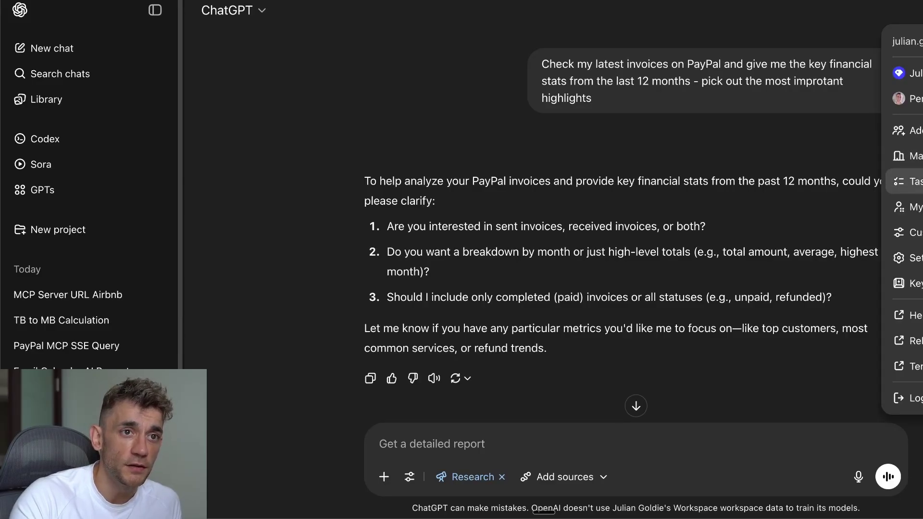
pyautogui.click(913, 258)
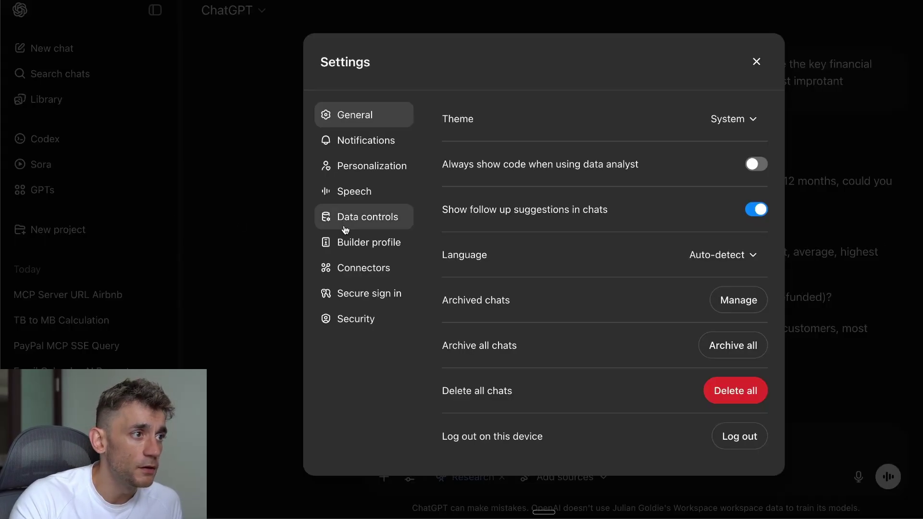
pyautogui.click(378, 268)
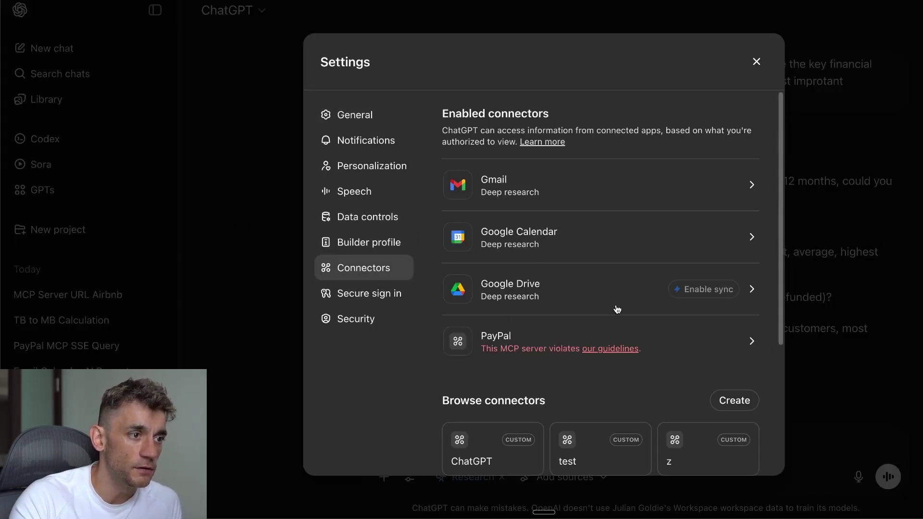
pyautogui.scroll(-4, 618, 309)
pyautogui.scroll(4, 602, 299)
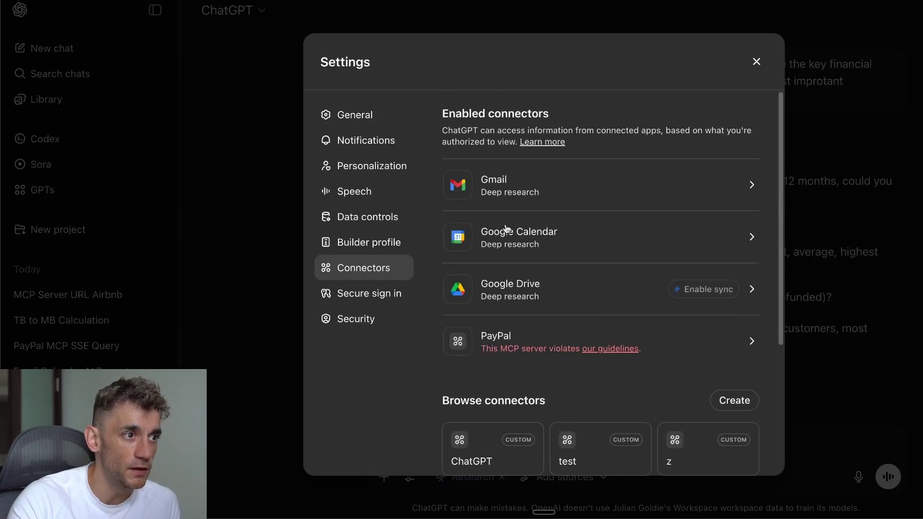
pyautogui.scroll(-2, 531, 271)
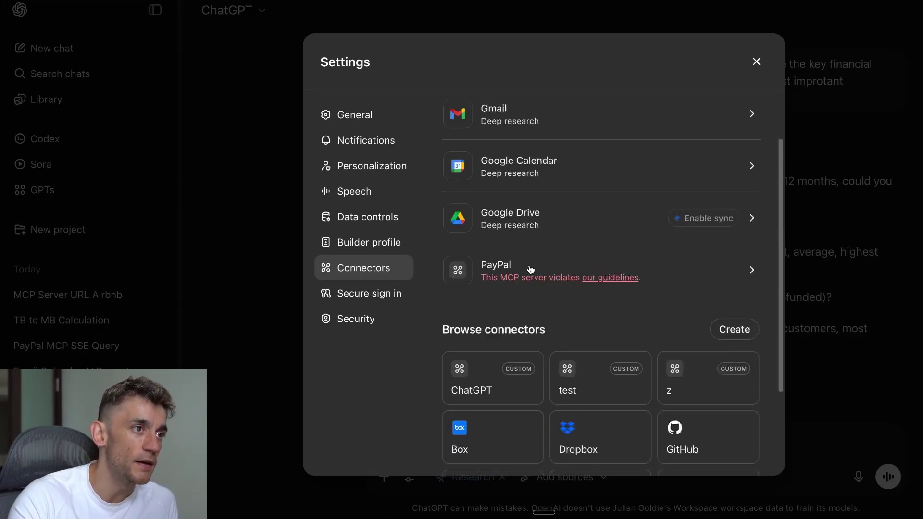
pyautogui.scroll(2, 511, 215)
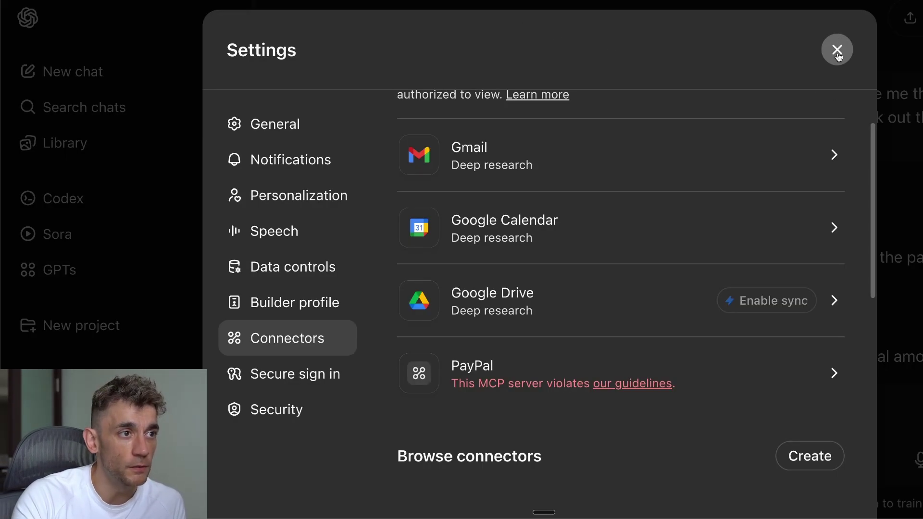
pyautogui.scroll(-4, 799, 229)
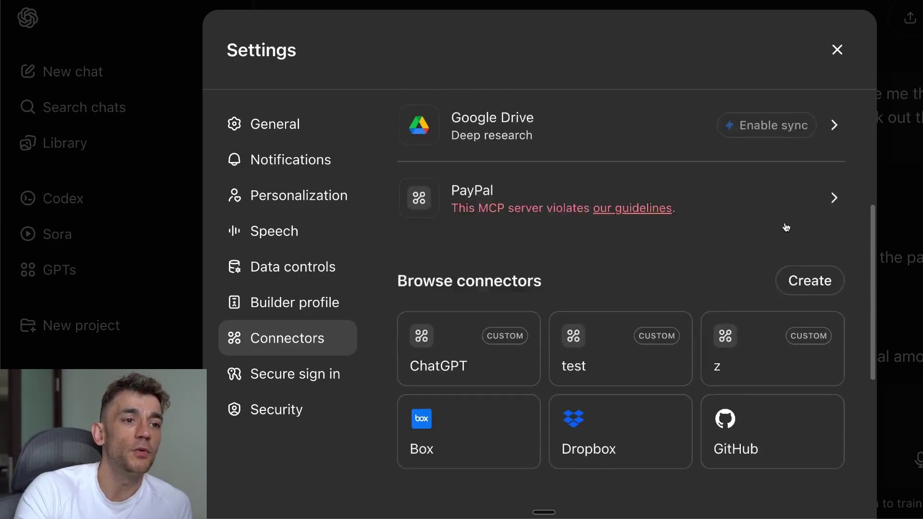
pyautogui.scroll(5, 781, 250)
# Close Settings and reread the PayPal invoice question in the Research chat.
pyautogui.click(839, 50)
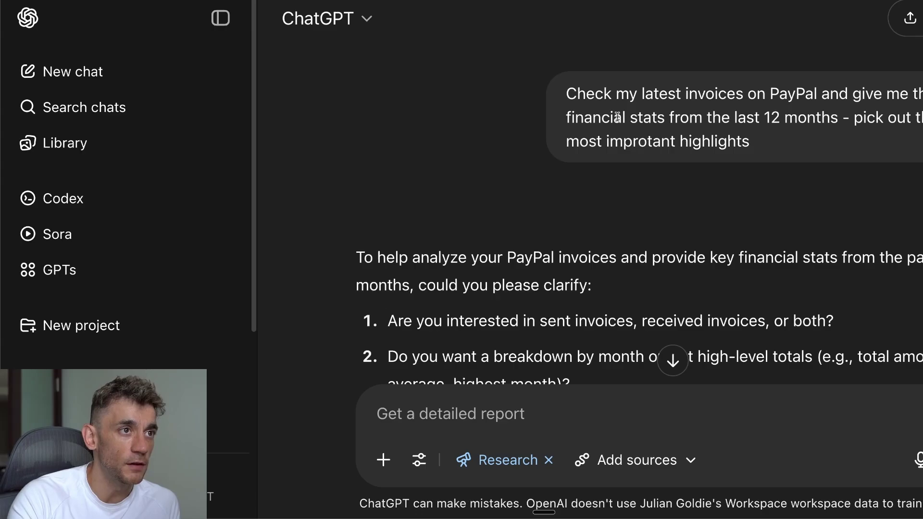
pyautogui.moveTo(529, 87); pyautogui.dragTo(787, 135)
pyautogui.hotkey('ctrl', 'c')
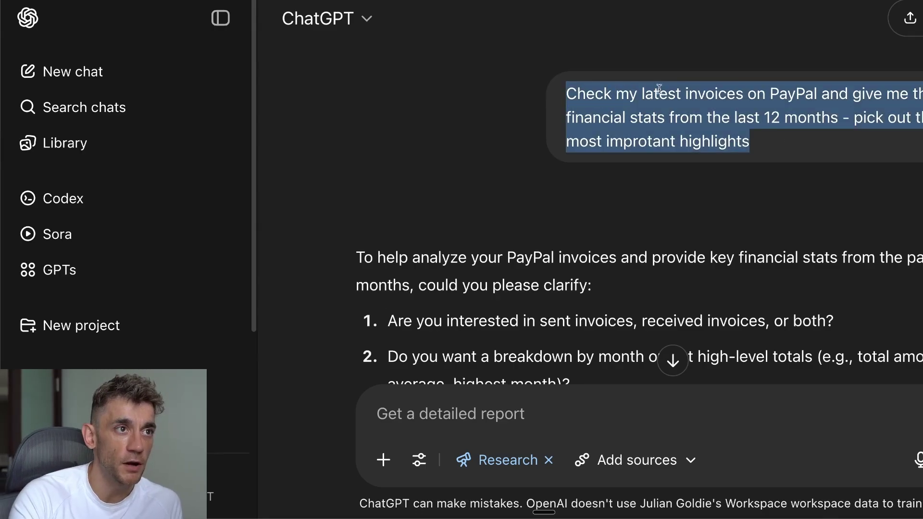
pyautogui.click(718, 123)
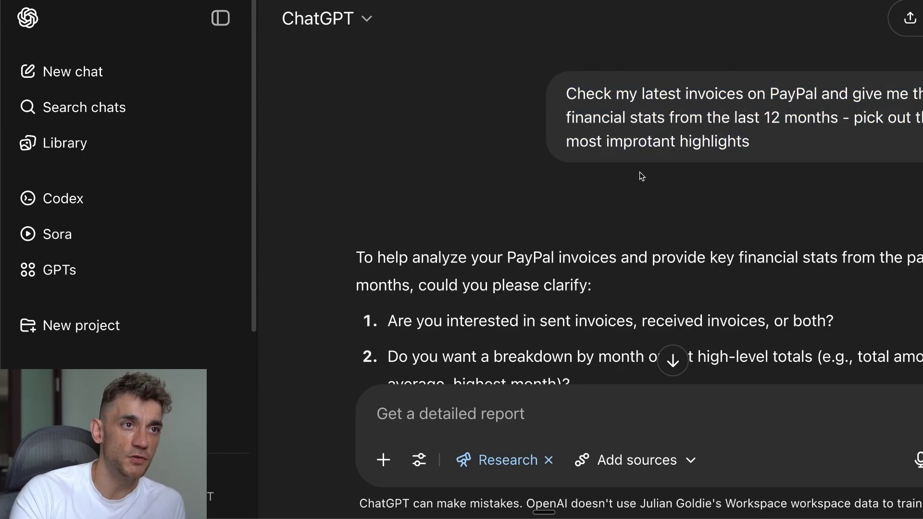
pyautogui.scroll(-6, 616, 247)
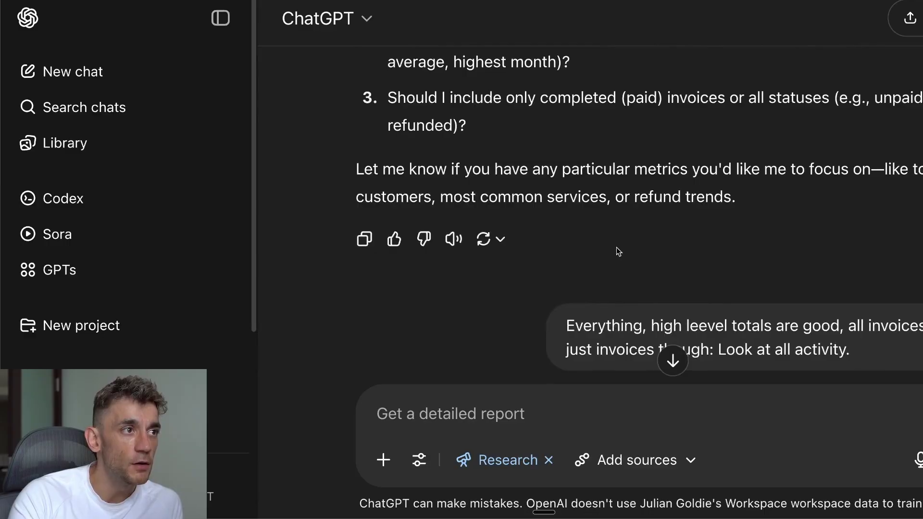
pyautogui.moveTo(567, 270); pyautogui.dragTo(894, 279)
pyautogui.scroll(-5, 814, 291)
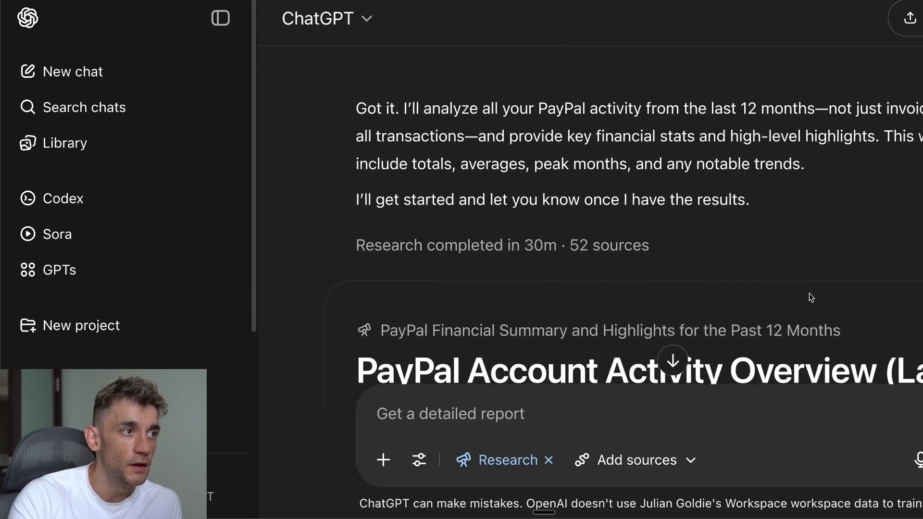
pyautogui.scroll(-1, 812, 297)
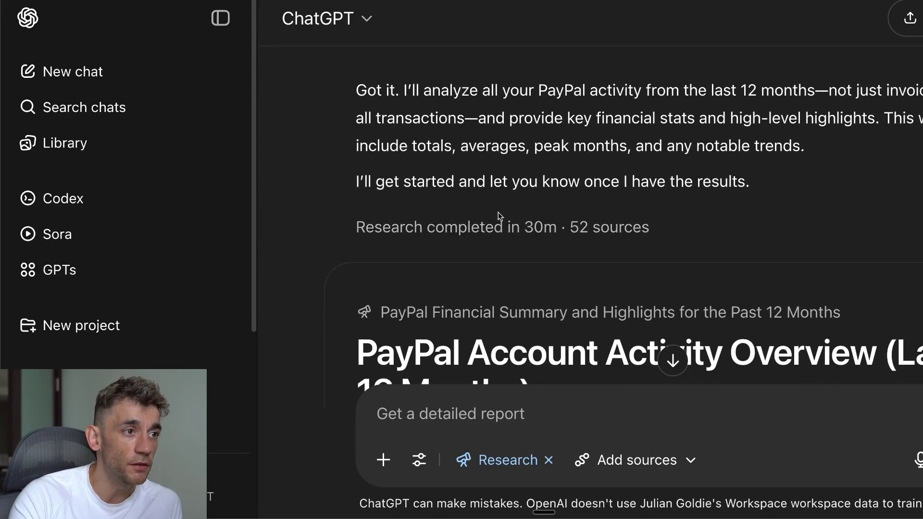
# Check the Sources and Activity tabs of the 'Research completed in 30m · 52 sources' panel.
pyautogui.click(568, 227)
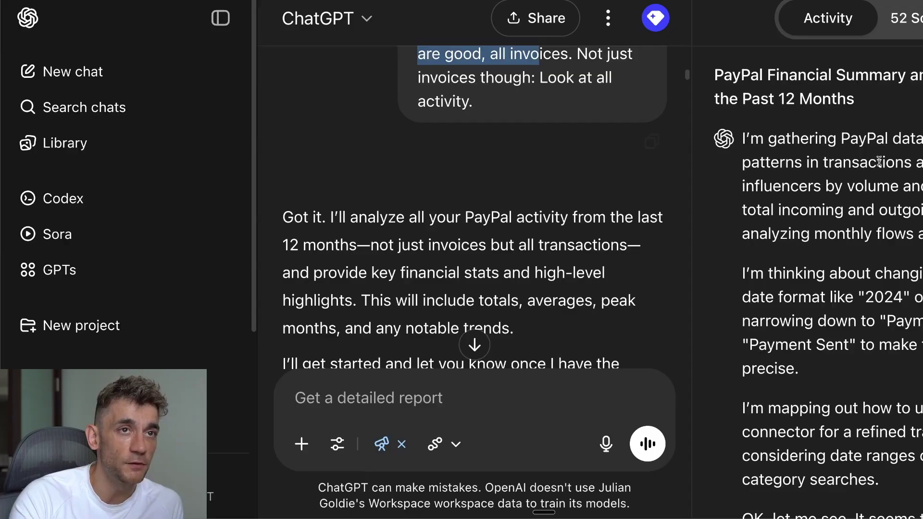
pyautogui.click(902, 27)
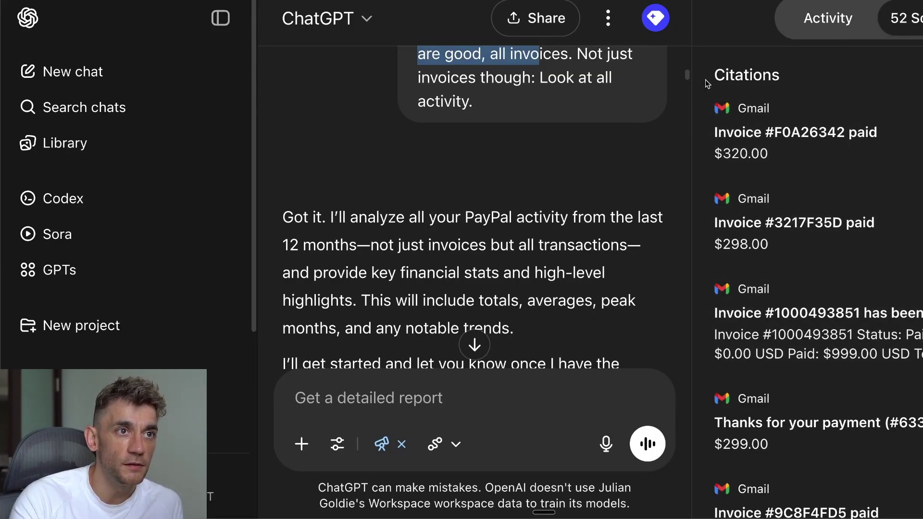
pyautogui.click(840, 30)
pyautogui.click(434, 229)
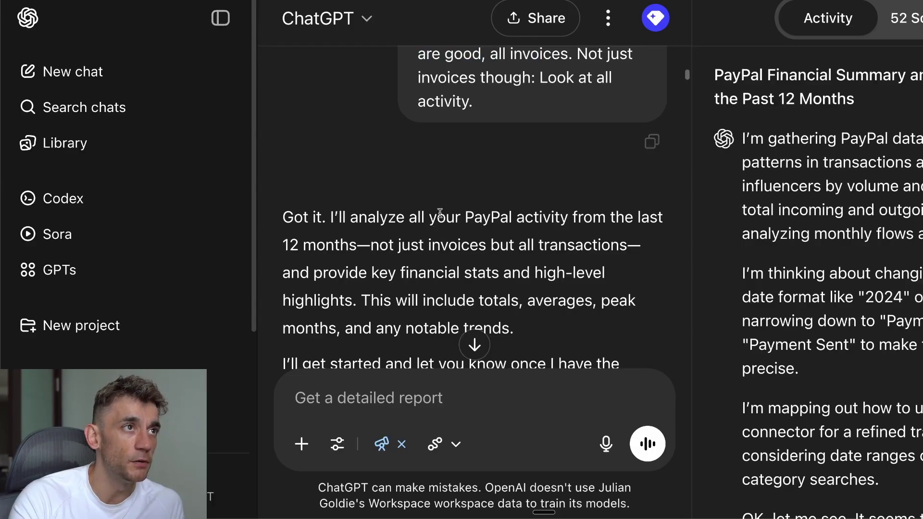
# Scroll through the 'PayPal Account Activity Overview (Last 12 Months)' report.
pyautogui.scroll(-4, 484, 316)
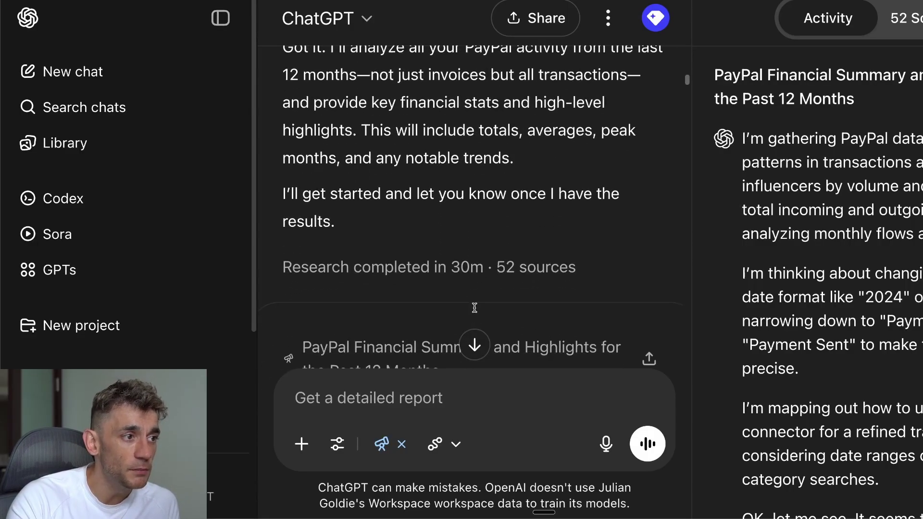
pyautogui.scroll(1, 475, 308)
pyautogui.scroll(-3, 476, 324)
pyautogui.scroll(1, 479, 336)
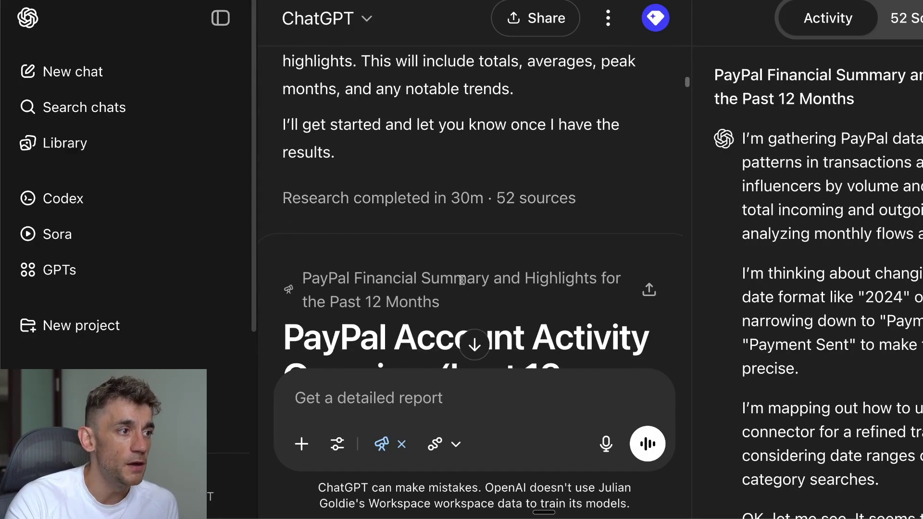
pyautogui.scroll(-3, 459, 279)
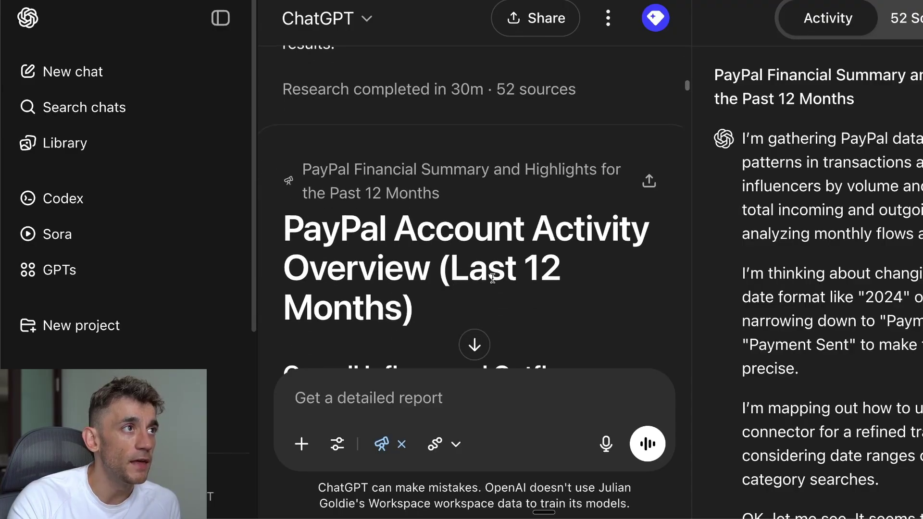
pyautogui.scroll(-2, 377, 300)
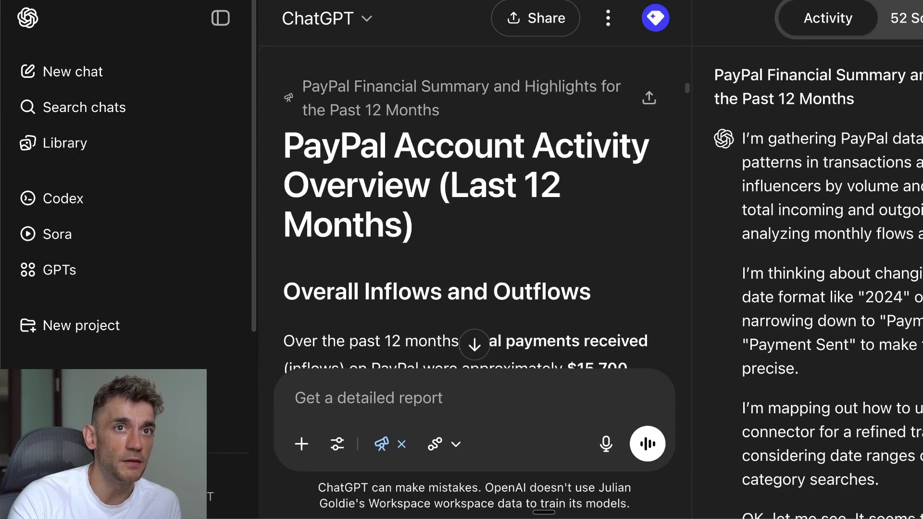
pyautogui.scroll(-1, 465, 278)
pyautogui.scroll(4, 466, 278)
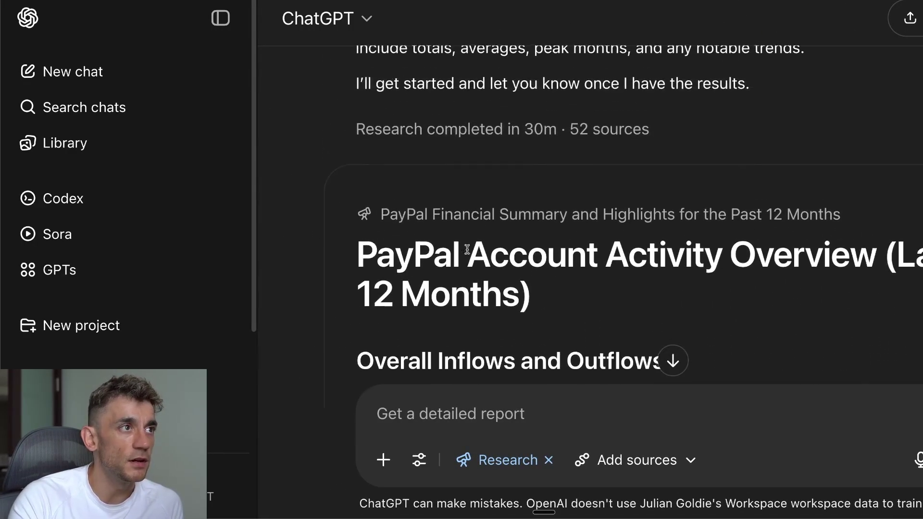
pyautogui.scroll(2, 423, 123)
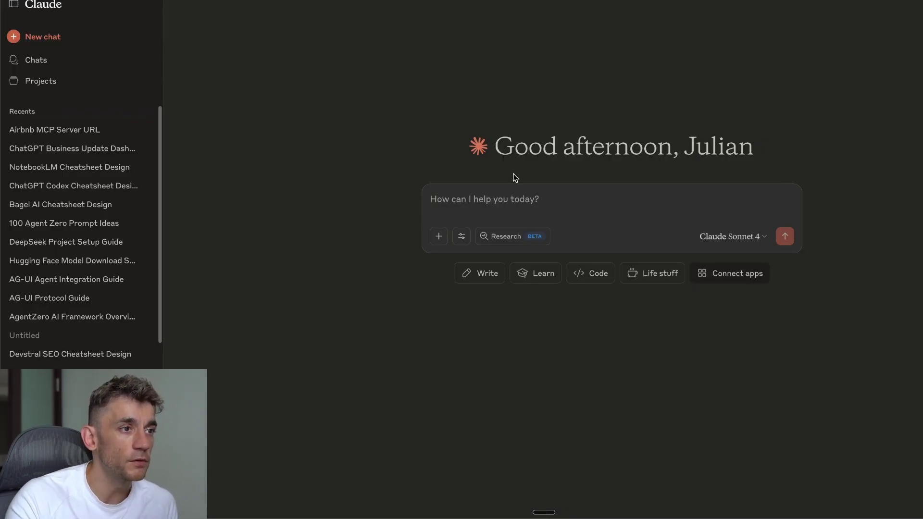
# Zoom in on Claude and check the PayPal connector's available tools.
pyautogui.hotkey('ctrl', '+')
pyautogui.hotkey('ctrl', '+')
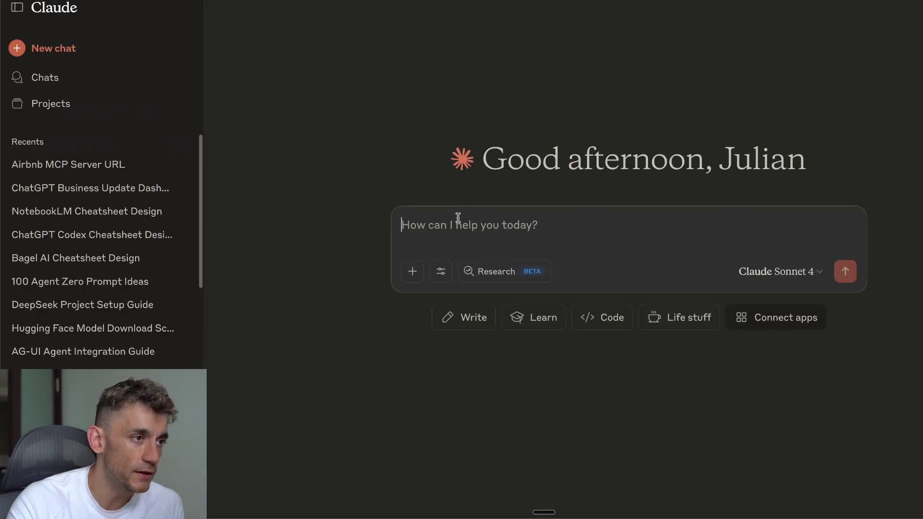
pyautogui.click(441, 271)
pyautogui.scroll(-1, 518, 475)
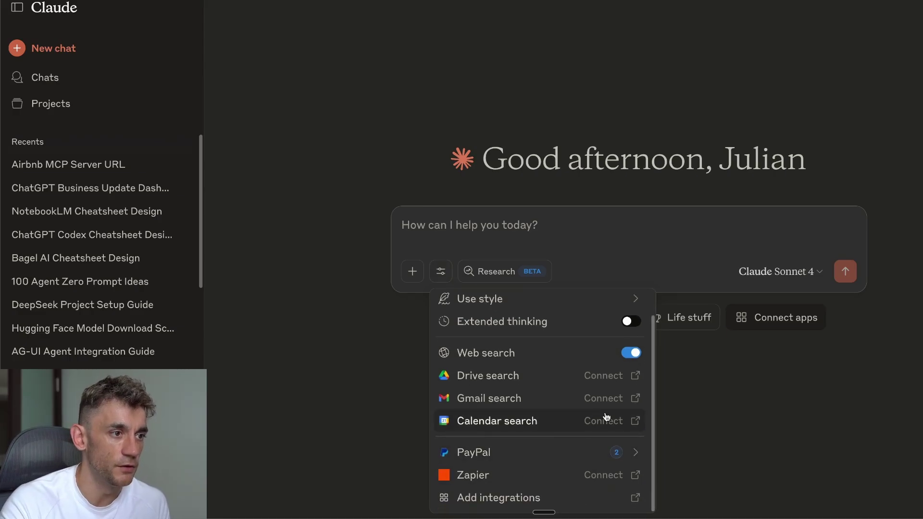
pyautogui.click(634, 453)
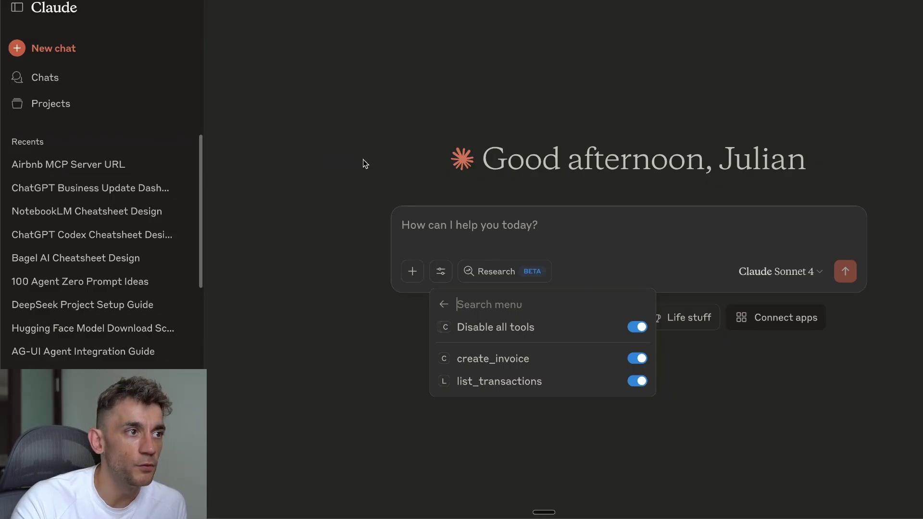
pyautogui.press('Escape')
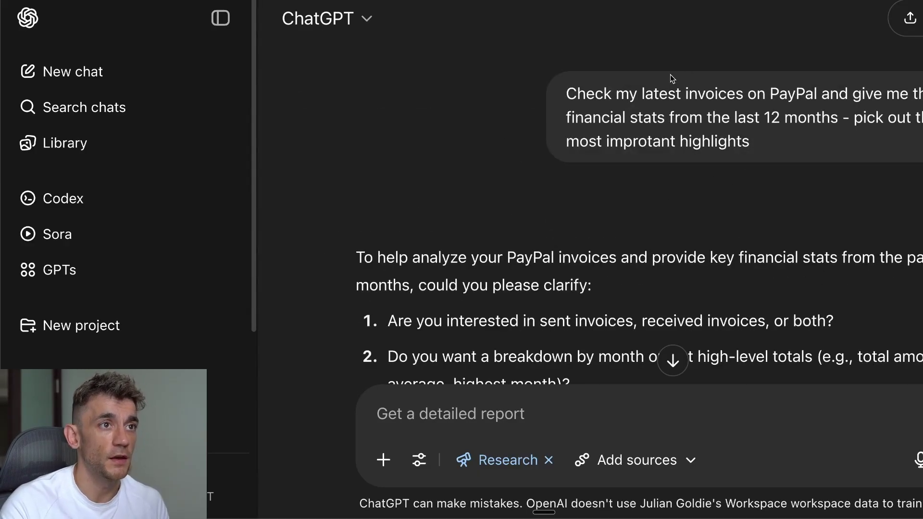
# Paste the PayPal invoice-stats request into Claude and send it.
pyautogui.tripleClick(670, 74)
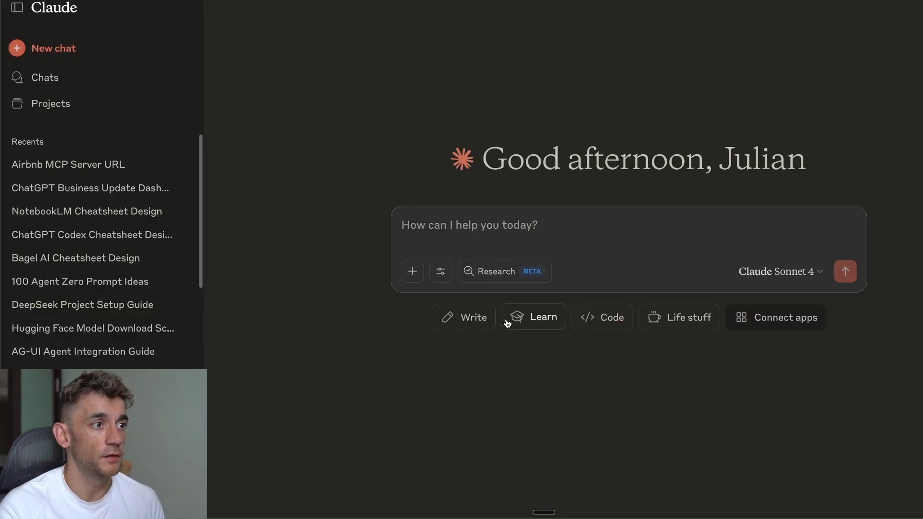
pyautogui.hotkey('ctrl', 'v')
pyautogui.press('Return')
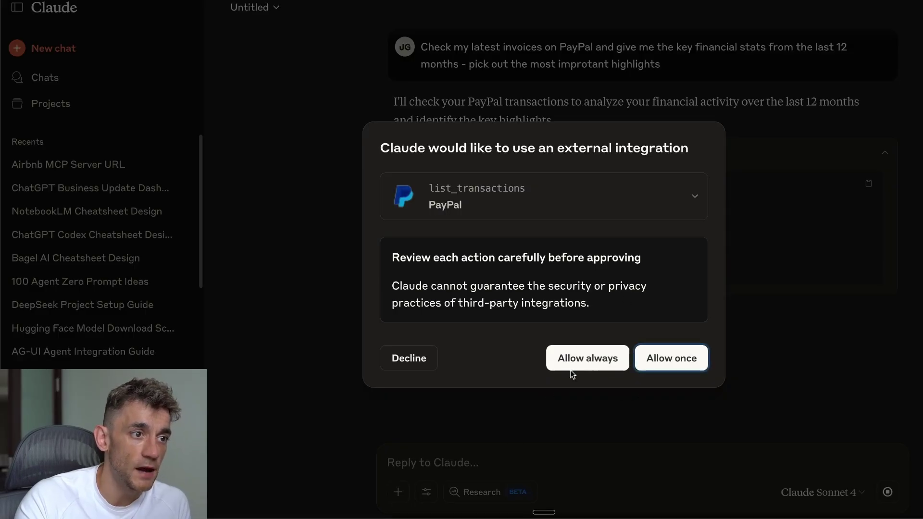
# Allow the PayPal integration always, then inspect the first list_transactions call's details.
pyautogui.click(600, 367)
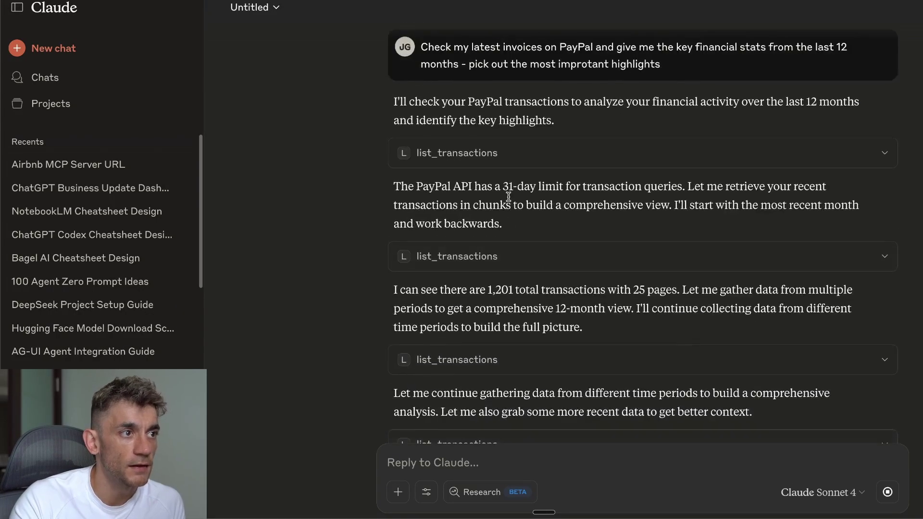
pyautogui.click(469, 153)
pyautogui.click(469, 153)
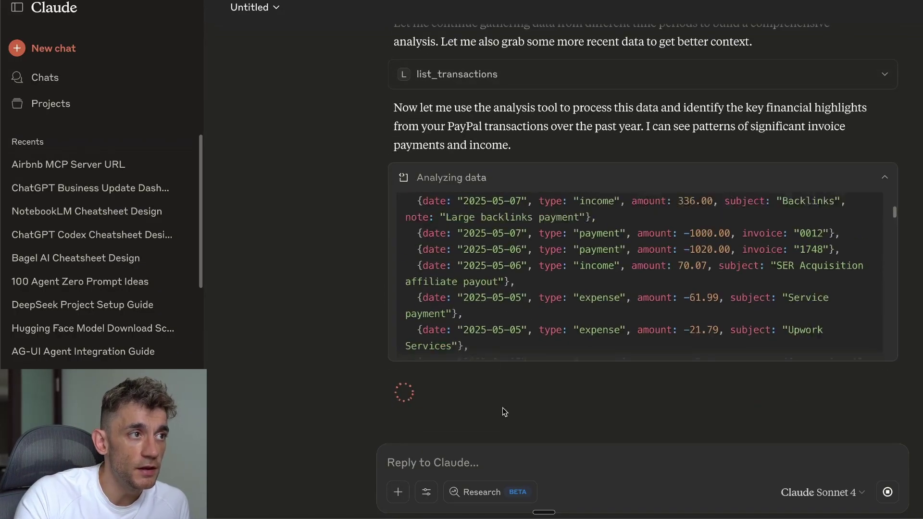
pyautogui.scroll(15, 503, 408)
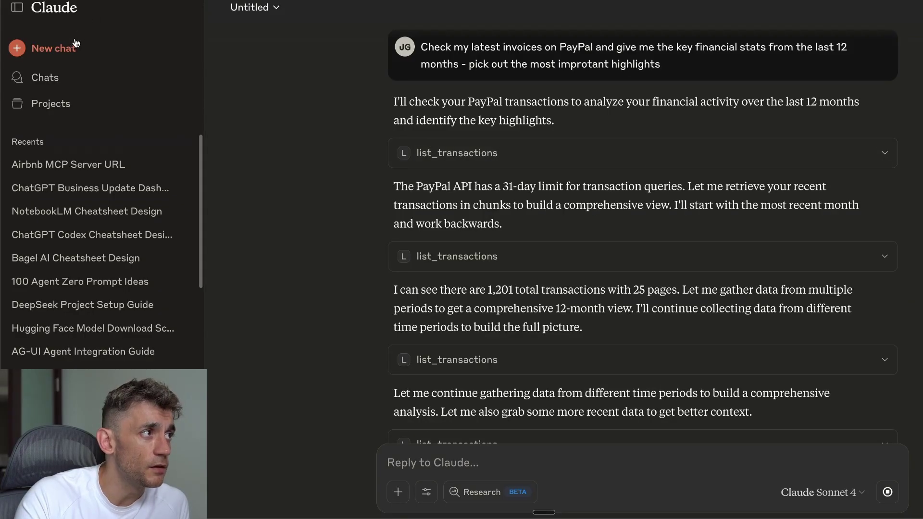
# Open Claude's Integrations settings and scroll through the connected apps, including PayPal and Zapier.
pyautogui.click(16, 365)
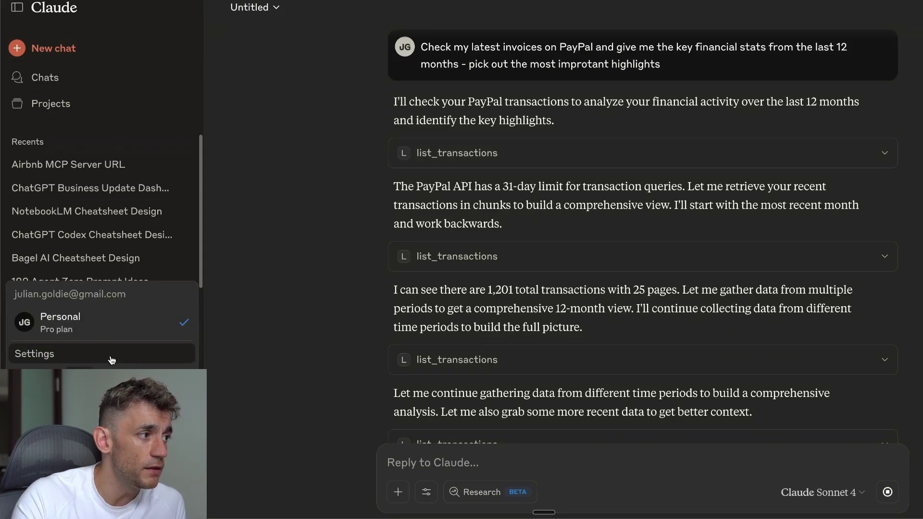
pyautogui.press('Escape')
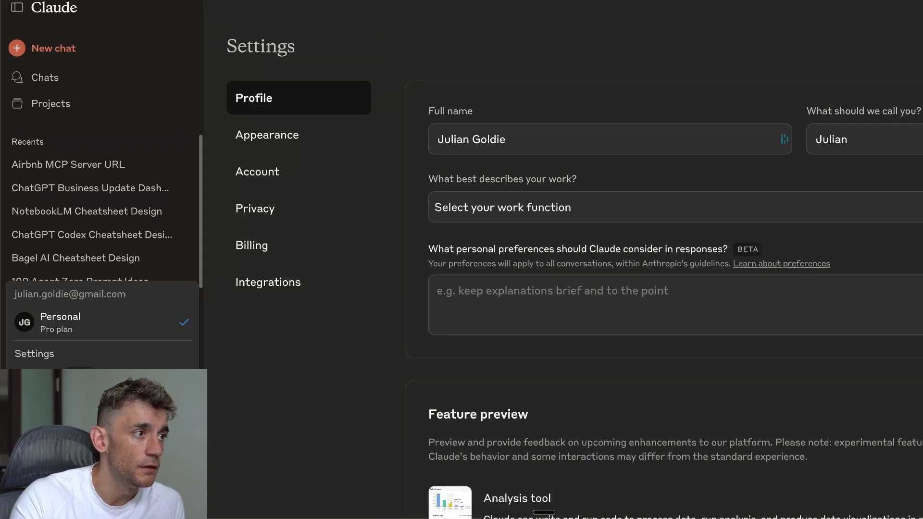
pyautogui.scroll(-2, 711, 306)
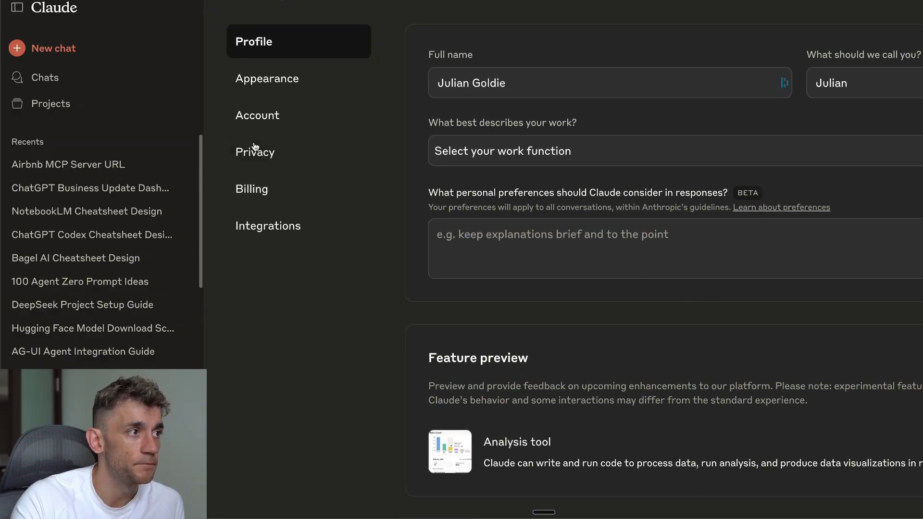
pyautogui.click(262, 226)
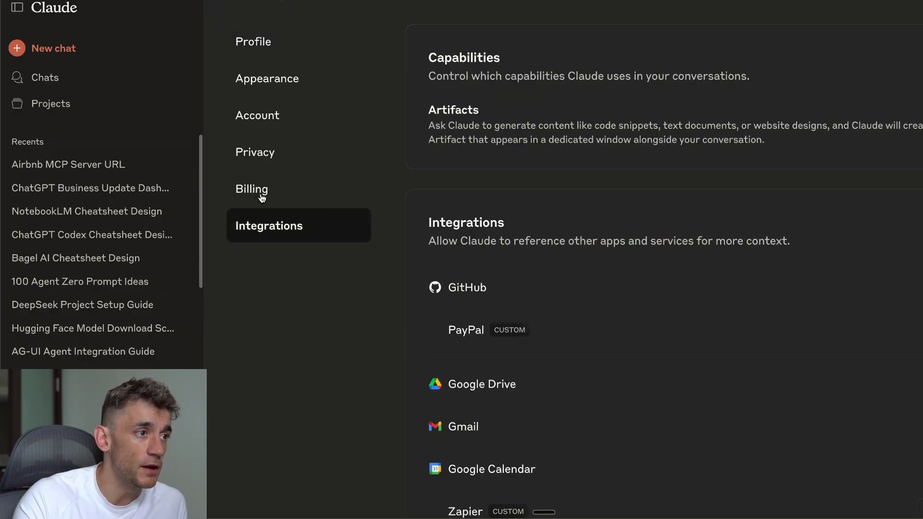
pyautogui.scroll(-4, 614, 216)
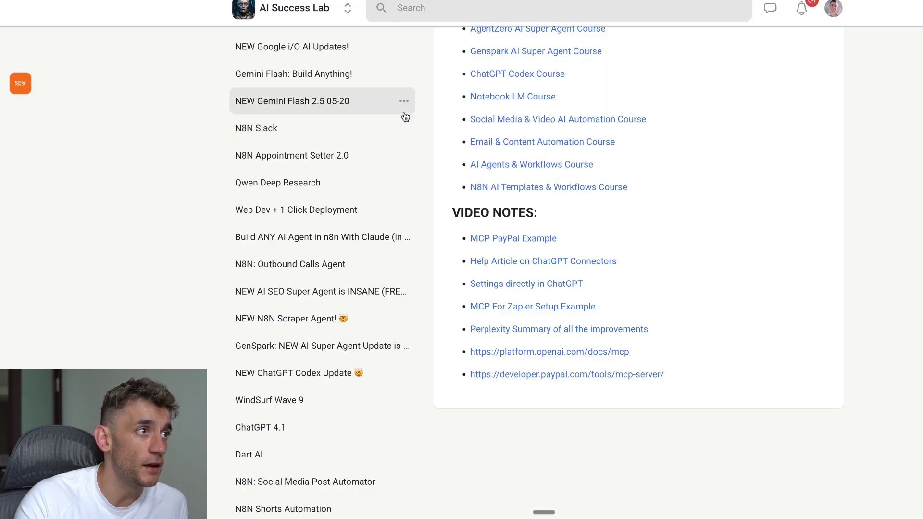
pyautogui.scroll(10, 848, 337)
pyautogui.scroll(-7, 848, 337)
pyautogui.scroll(-4, 848, 336)
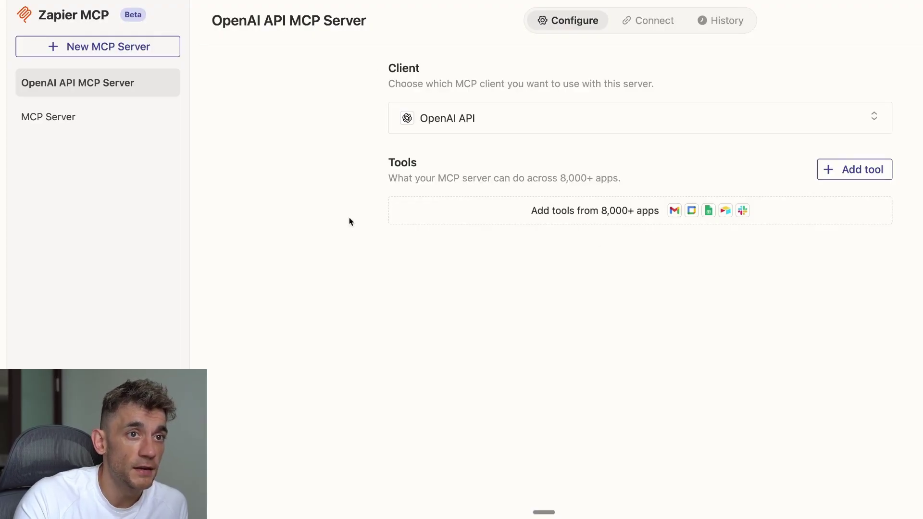
# Create a new Zapier MCP server with Claude as its MCP client.
pyautogui.click(855, 174)
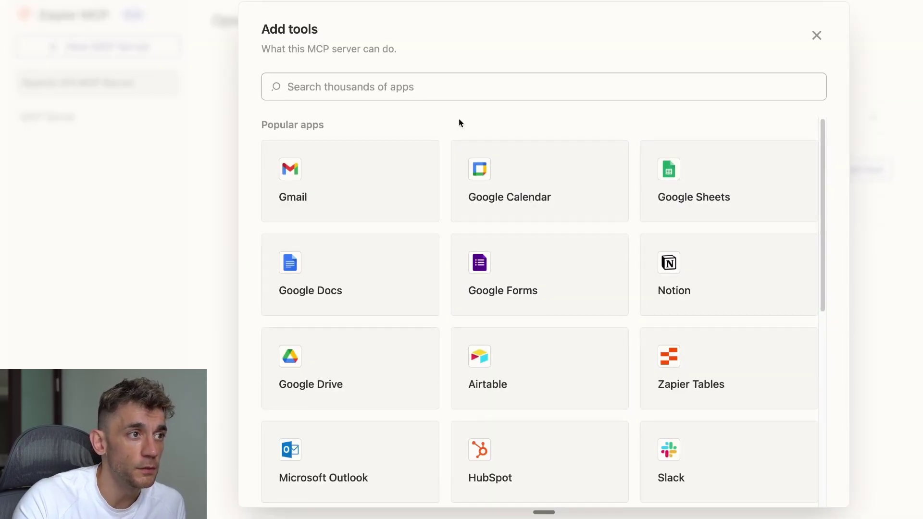
pyautogui.click(817, 35)
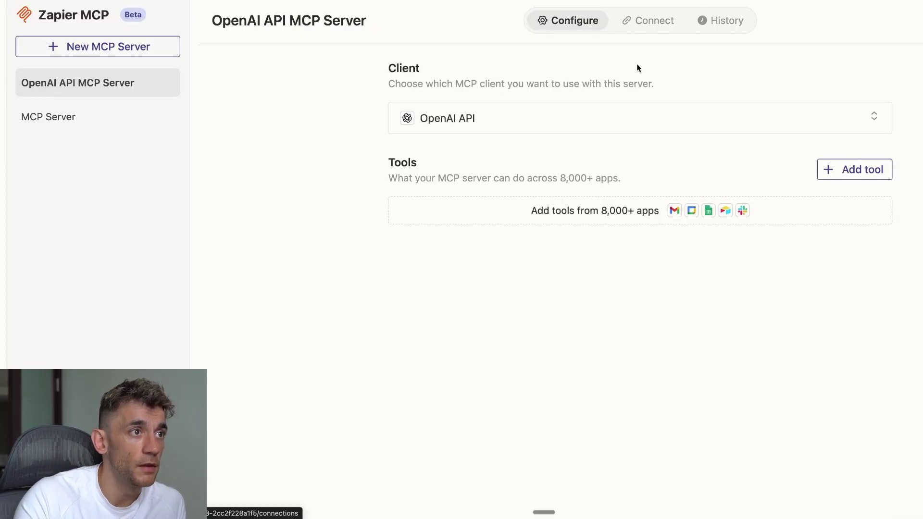
pyautogui.click(642, 20)
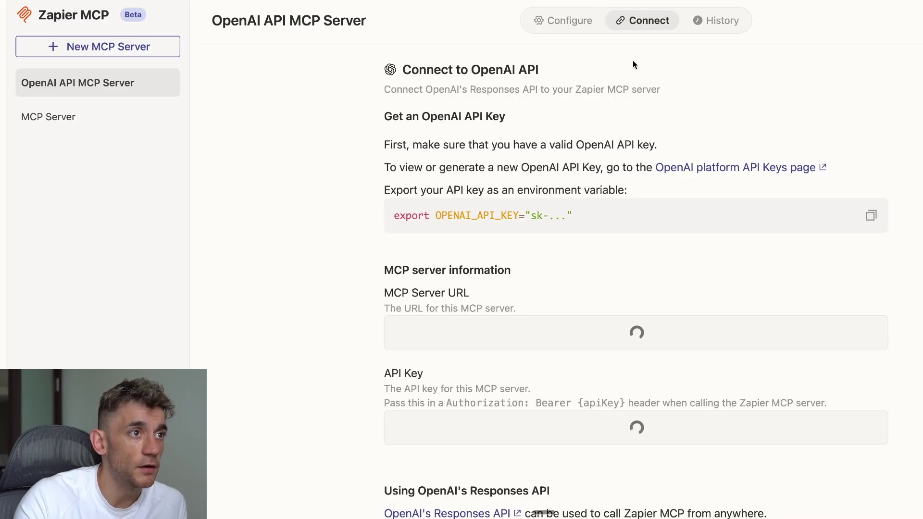
pyautogui.click(73, 48)
pyautogui.click(530, 228)
pyautogui.click(457, 285)
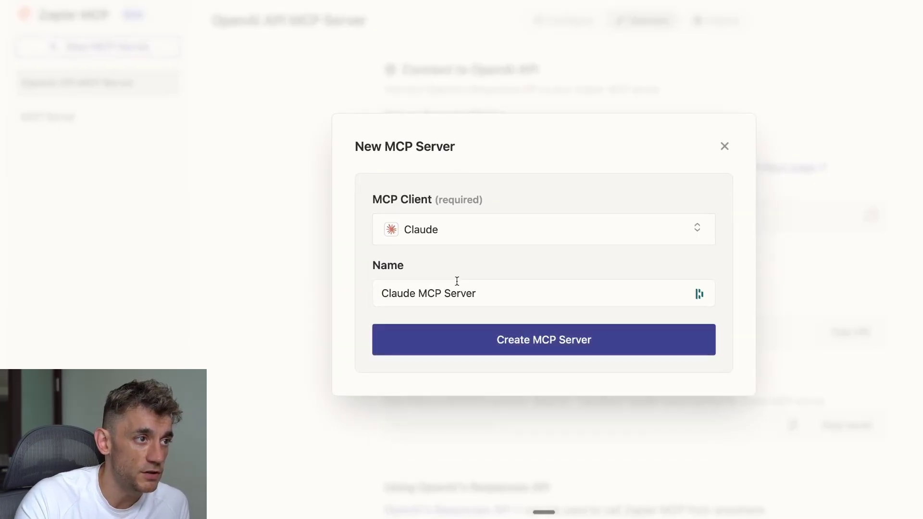
pyautogui.moveTo(364, 197); pyautogui.dragTo(509, 198)
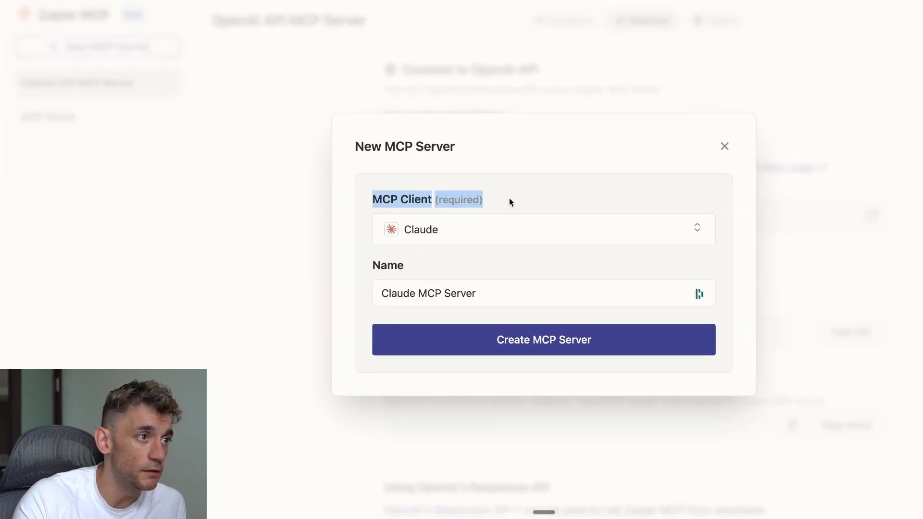
pyautogui.moveTo(382, 264); pyautogui.dragTo(498, 257)
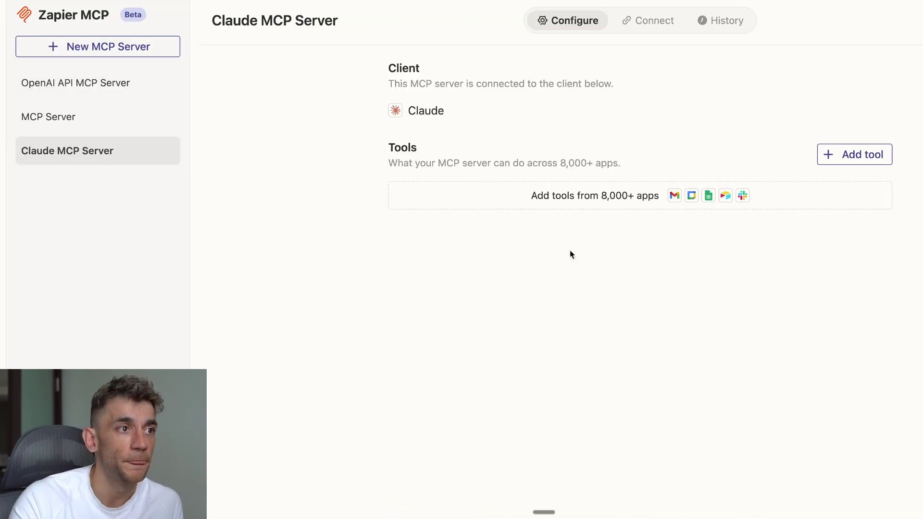
# Copy the Claude MCP Server's Integration URL from its Connect instructions.
pyautogui.click(653, 25)
pyautogui.scroll(-3, 849, 249)
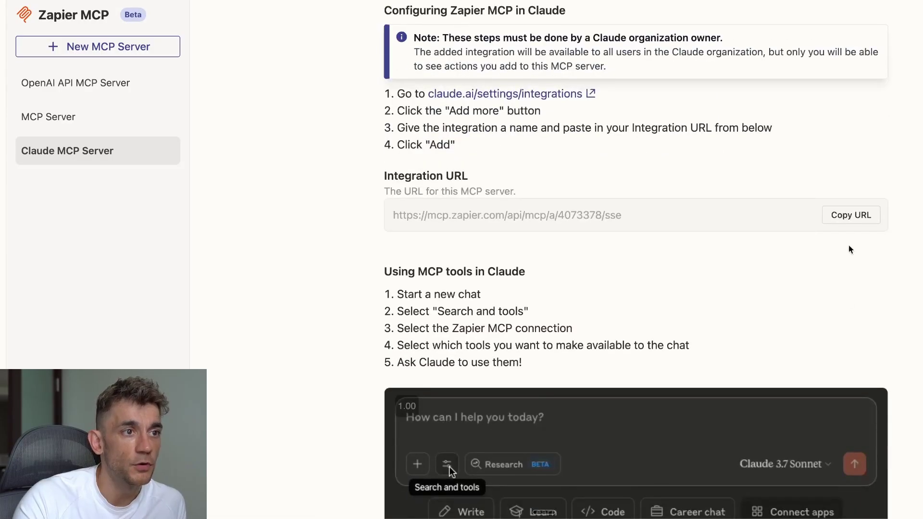
pyautogui.click(851, 215)
pyautogui.scroll(3, 743, 117)
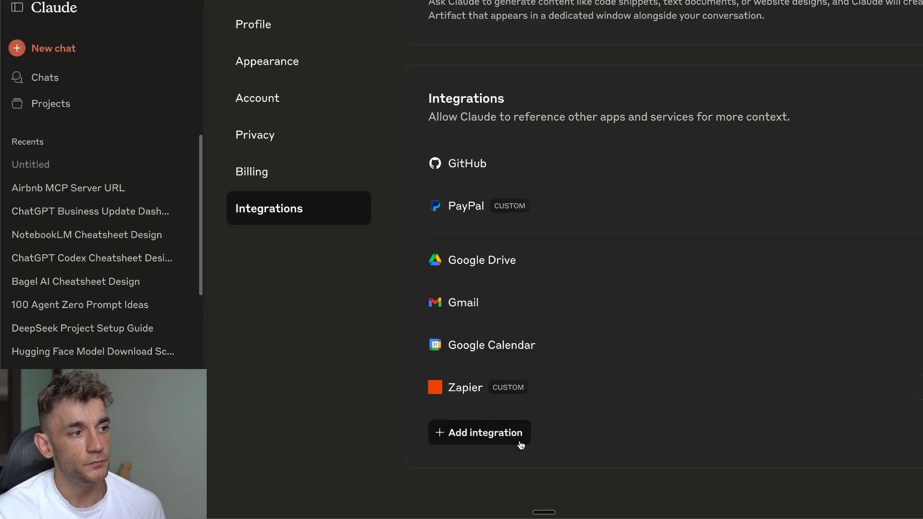
# Add a custom integration named Zapier using the pasted Zapier MCP URL.
pyautogui.click(519, 433)
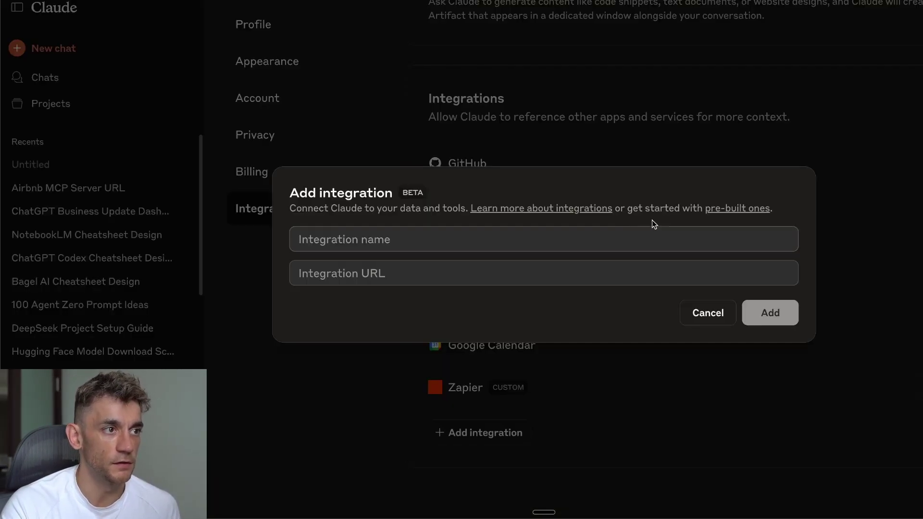
pyautogui.click(554, 262)
pyautogui.hotkey('ctrl', 'v')
pyautogui.click(391, 240)
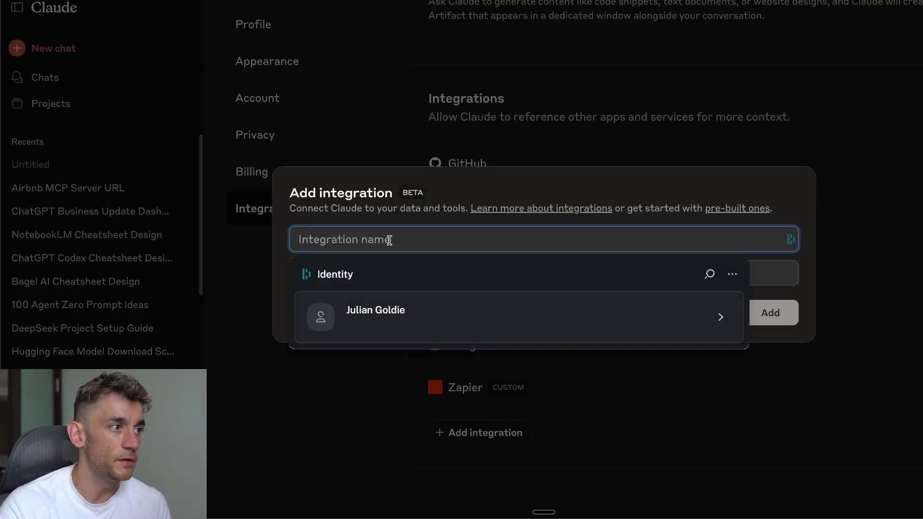
pyautogui.write('Zapier')
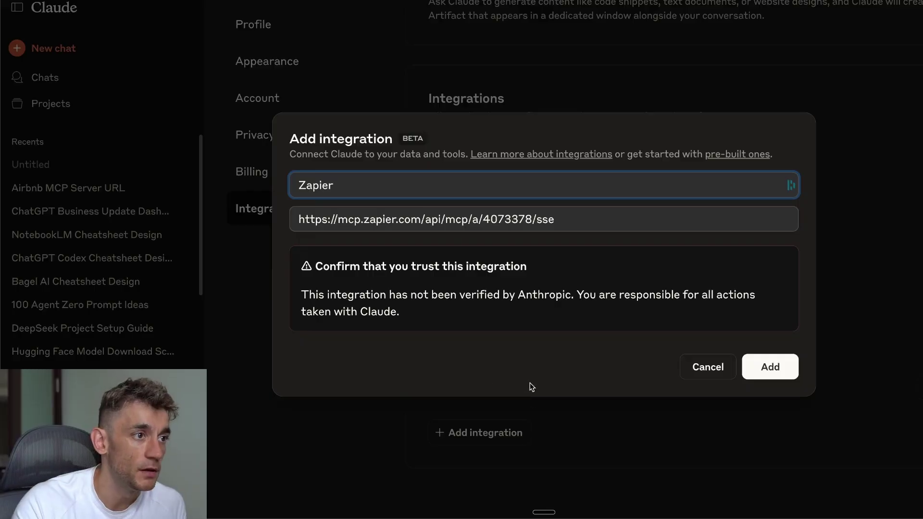
pyautogui.click(757, 368)
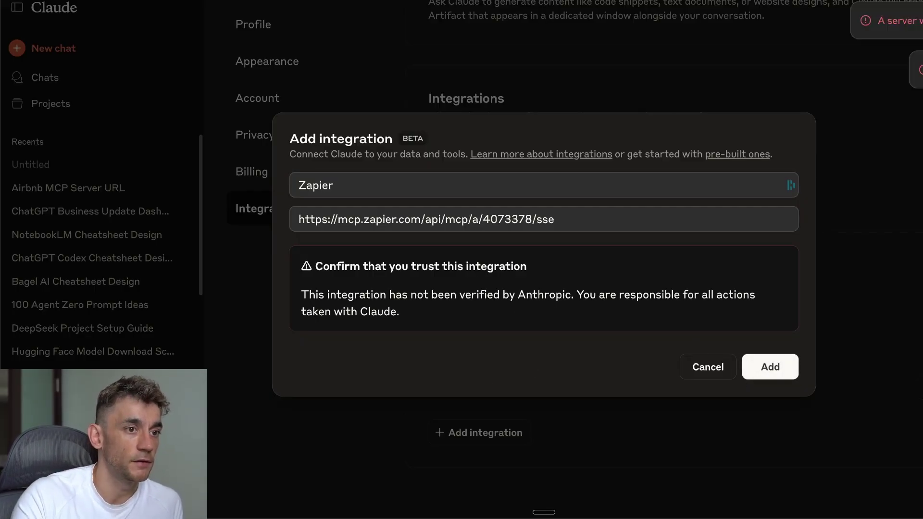
pyautogui.click(700, 377)
# Authorise Claude to access the Zapier account on Zapier's consent page.
pyautogui.click(919, 387)
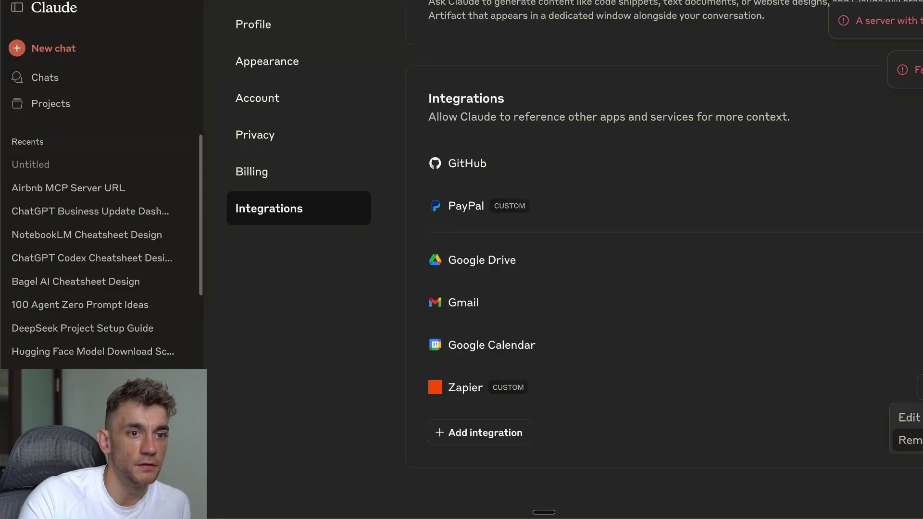
pyautogui.click(912, 439)
pyautogui.click(600, 306)
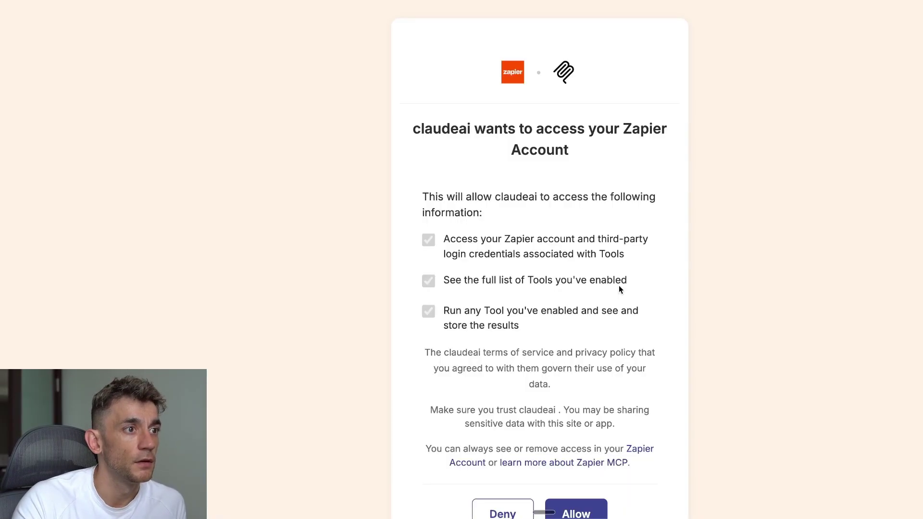
pyautogui.scroll(-2, 680, 214)
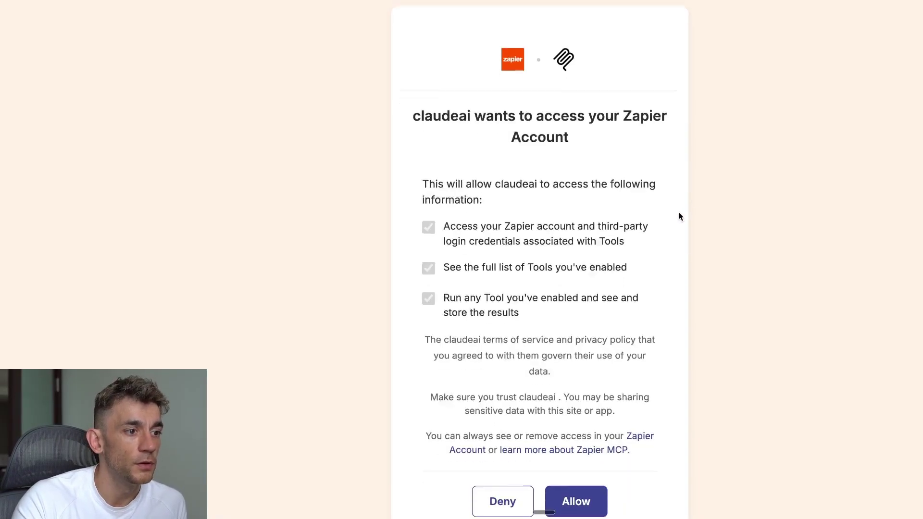
pyautogui.click(595, 438)
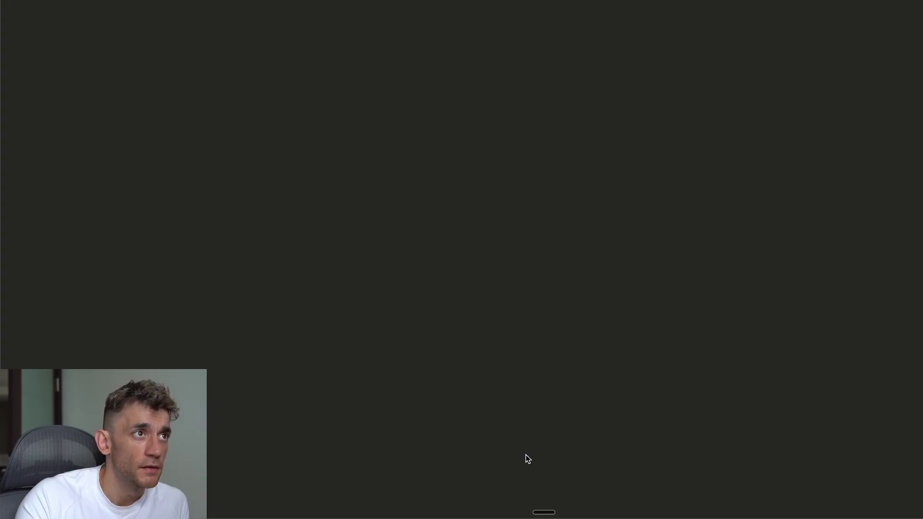
pyautogui.scroll(-4, 641, 189)
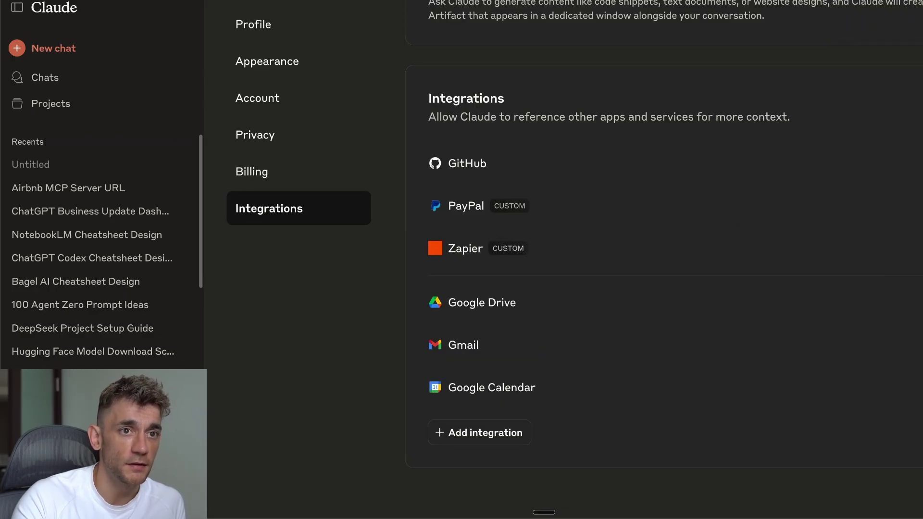
# In a new chat, confirm Zapier's add_tools and edit_tools are enabled under Search and tools.
pyautogui.click(56, 50)
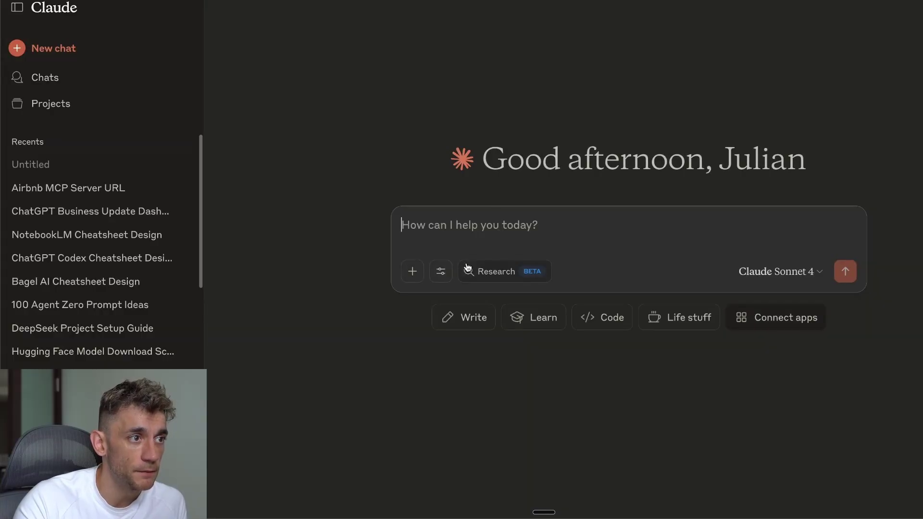
pyautogui.click(442, 278)
pyautogui.scroll(-1, 573, 398)
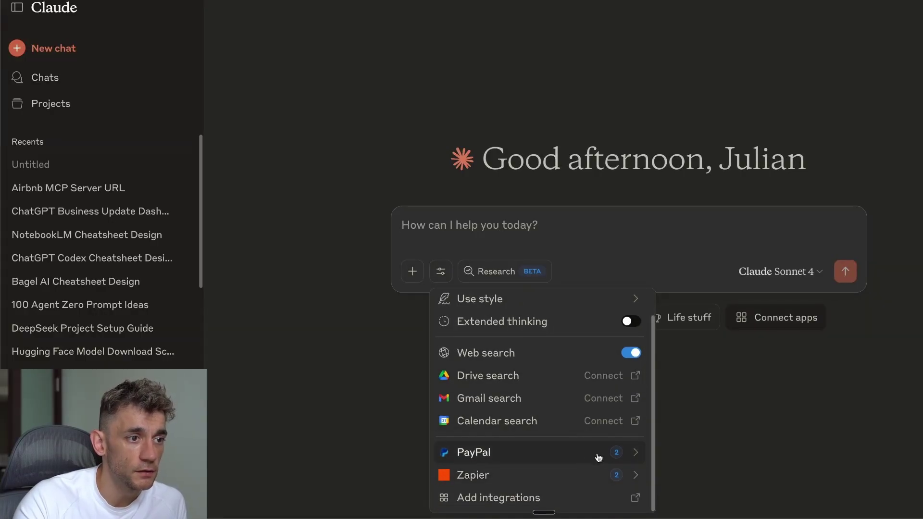
pyautogui.click(634, 476)
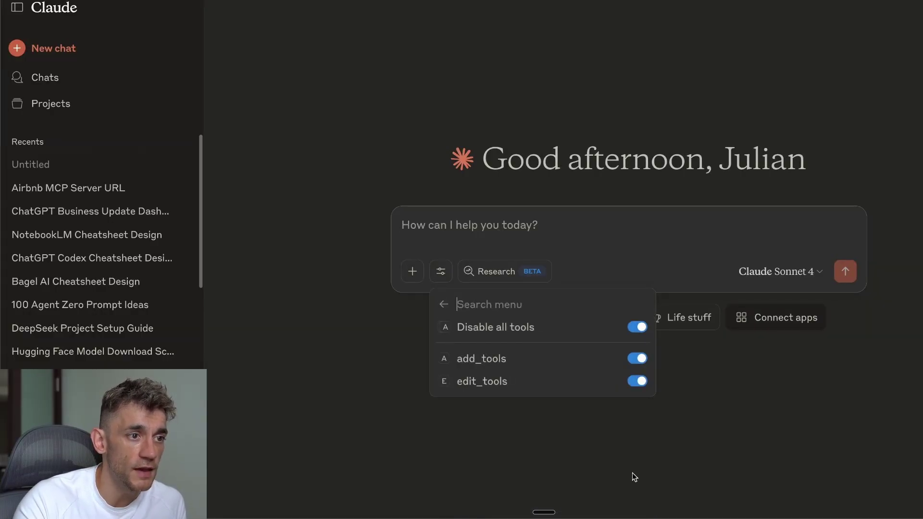
pyautogui.click(591, 425)
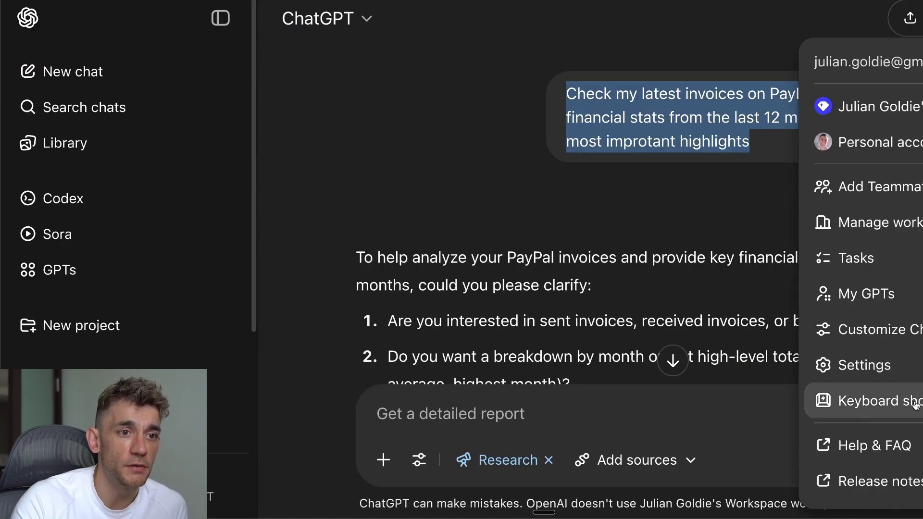
# Go to ChatGPT's Connectors settings and start creating a new custom connector.
pyautogui.click(865, 365)
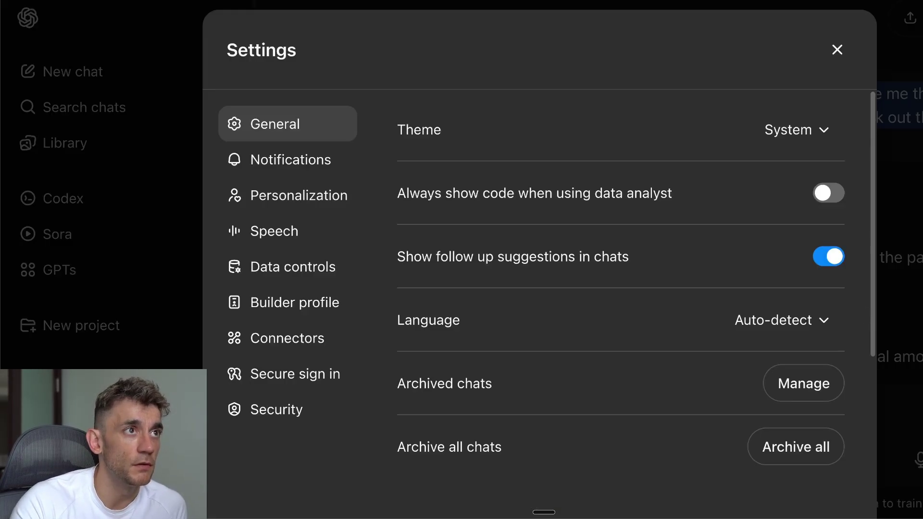
pyautogui.click(273, 339)
pyautogui.scroll(-5, 645, 373)
pyautogui.scroll(2, 697, 347)
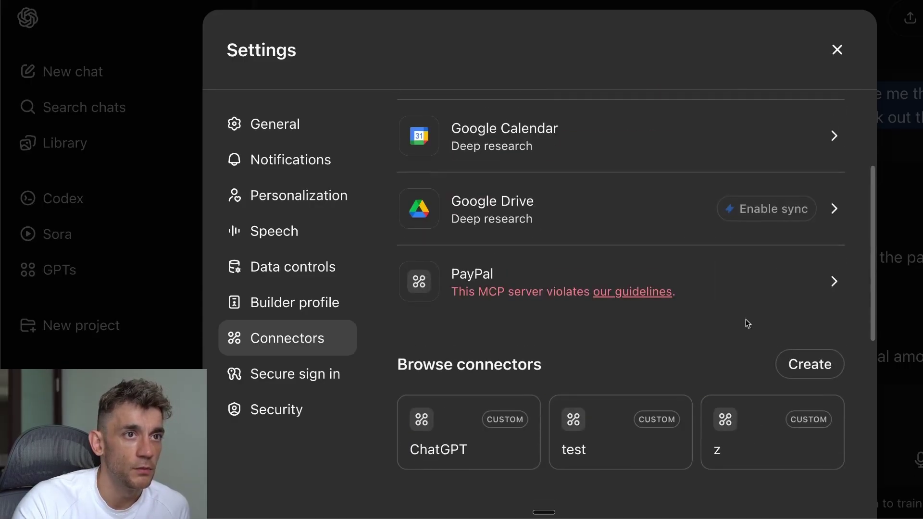
pyautogui.click(812, 363)
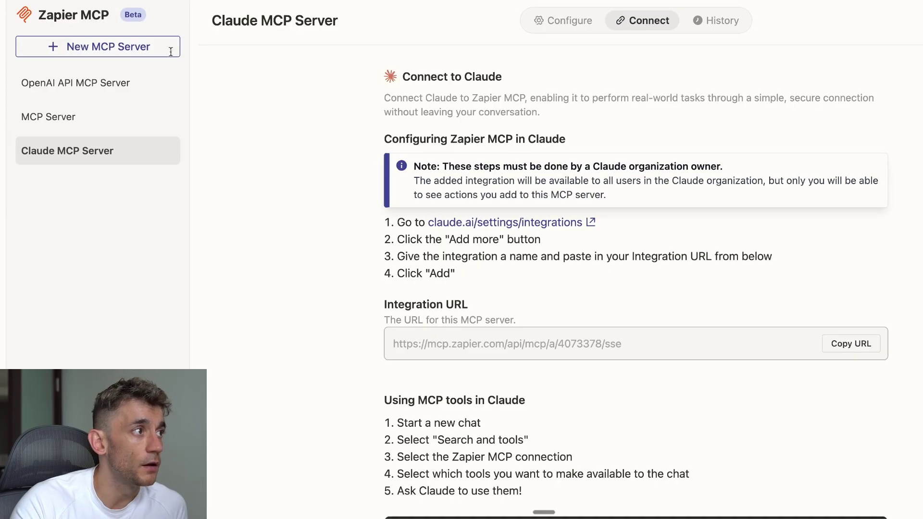
# Create a Zapier MCP server with client Other and copy its Streamable HTTP URL.
pyautogui.click(170, 51)
pyautogui.click(449, 234)
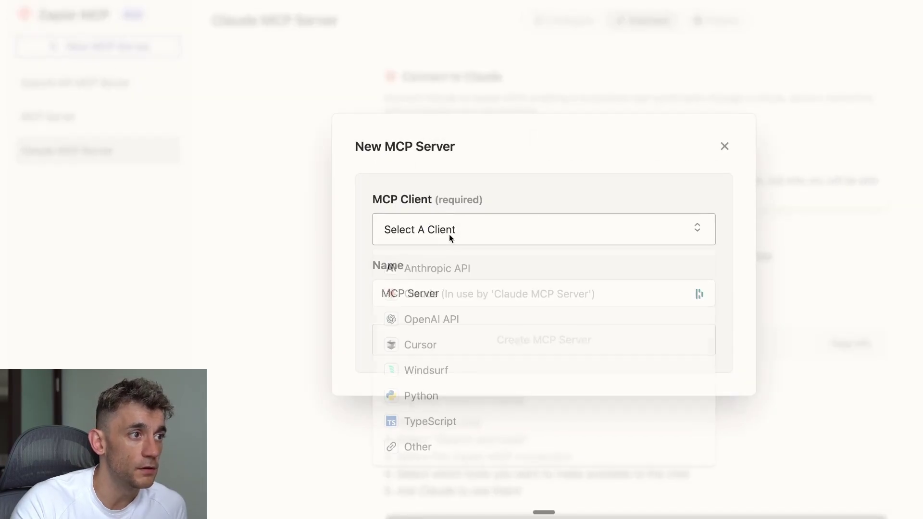
pyautogui.click(418, 445)
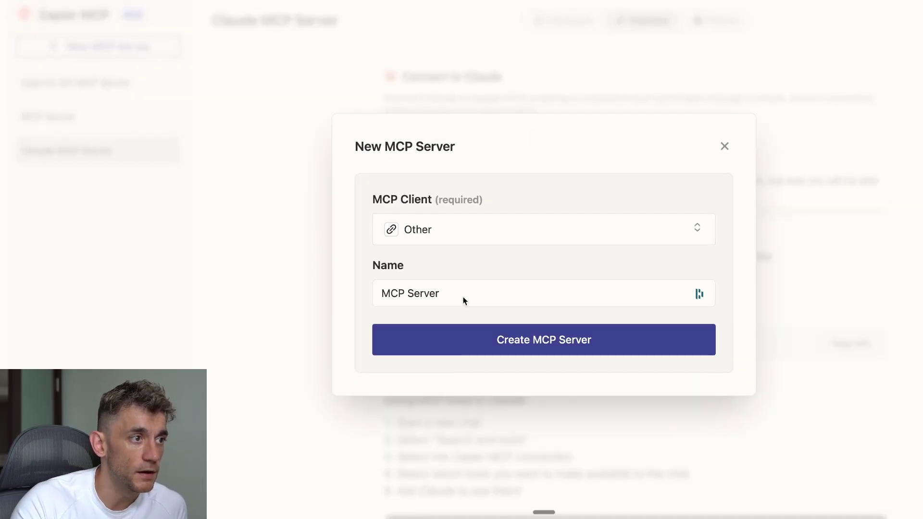
pyautogui.click(473, 345)
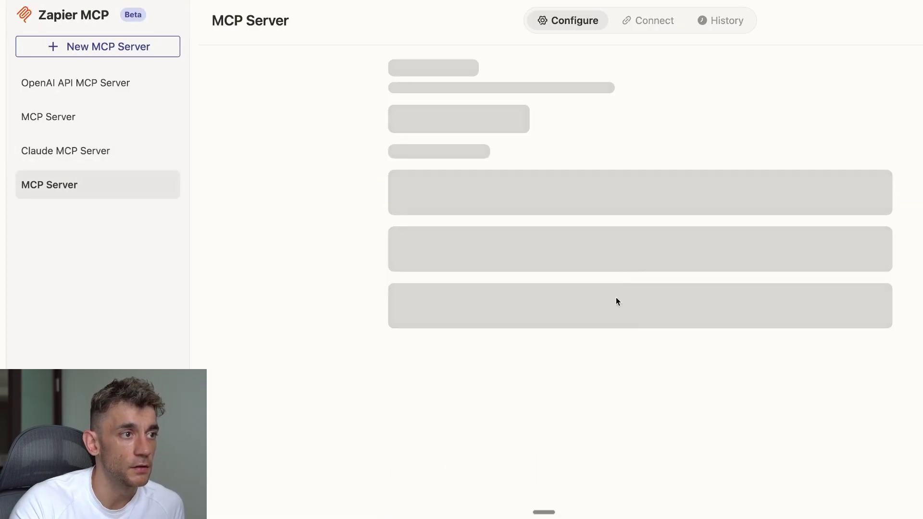
pyautogui.rightClick(823, 359)
pyautogui.press('Escape')
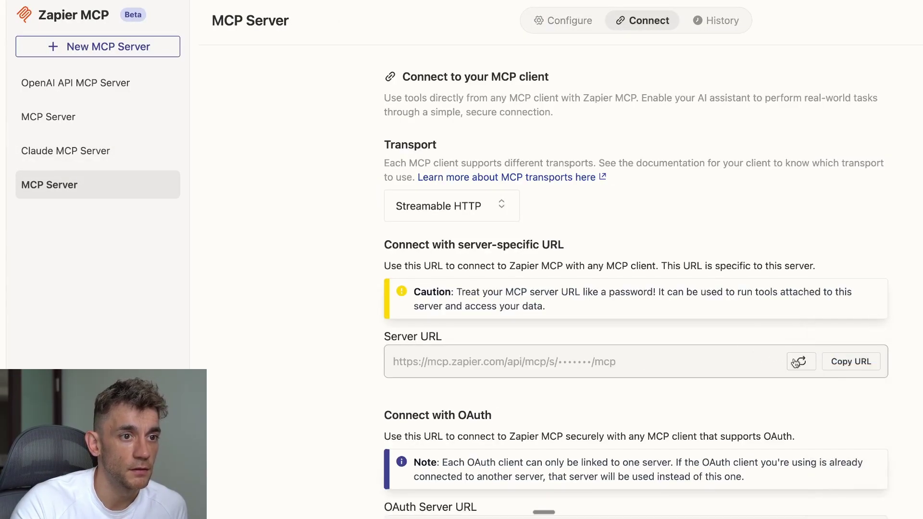
pyautogui.click(849, 363)
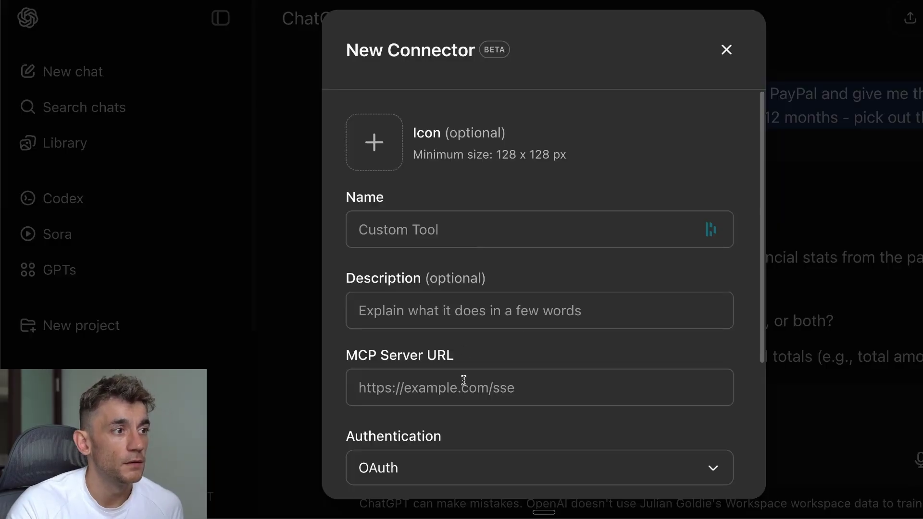
# Create a trusted custom connector 'zapier' with the pasted Zapier MCP server URL and OAuth authentication.
pyautogui.click(462, 382)
pyautogui.hotkey('ctrl', 'v')
pyautogui.click(496, 303)
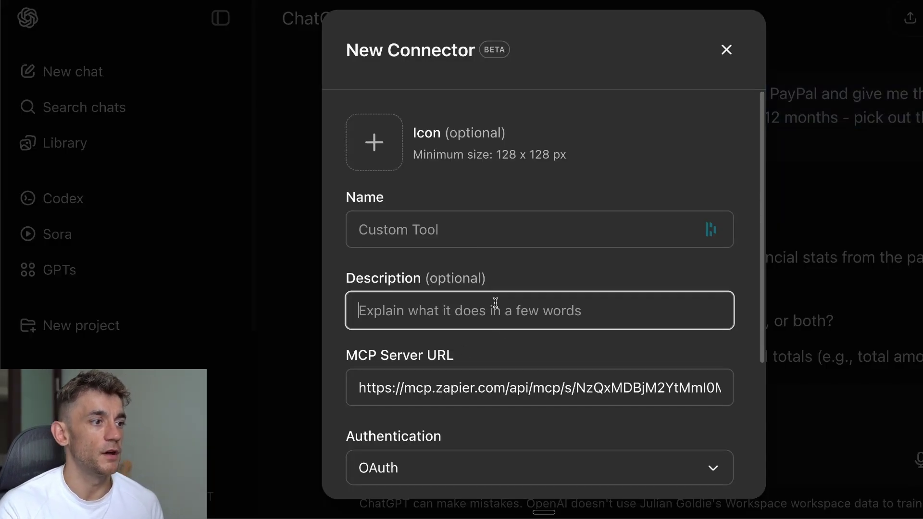
pyautogui.click(454, 242)
pyautogui.write('zapier')
pyautogui.scroll(-5, 442, 293)
pyautogui.click(369, 387)
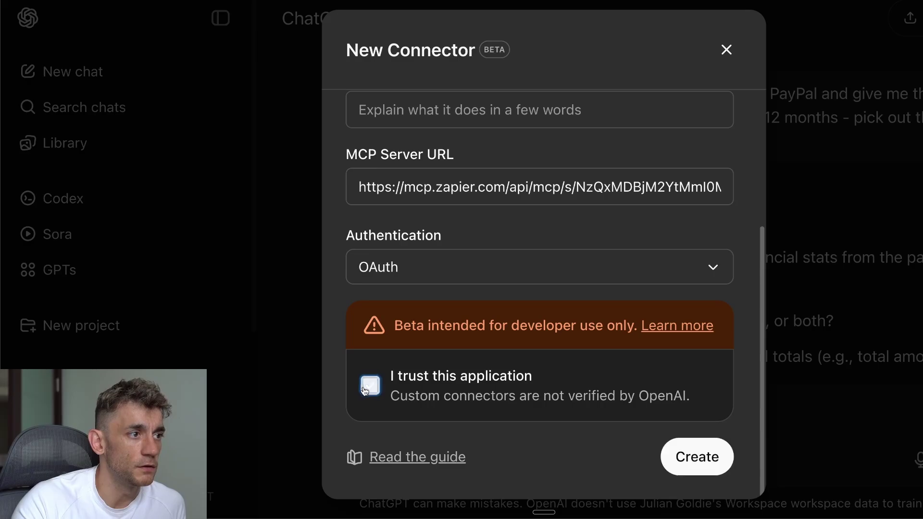
pyautogui.click(572, 271)
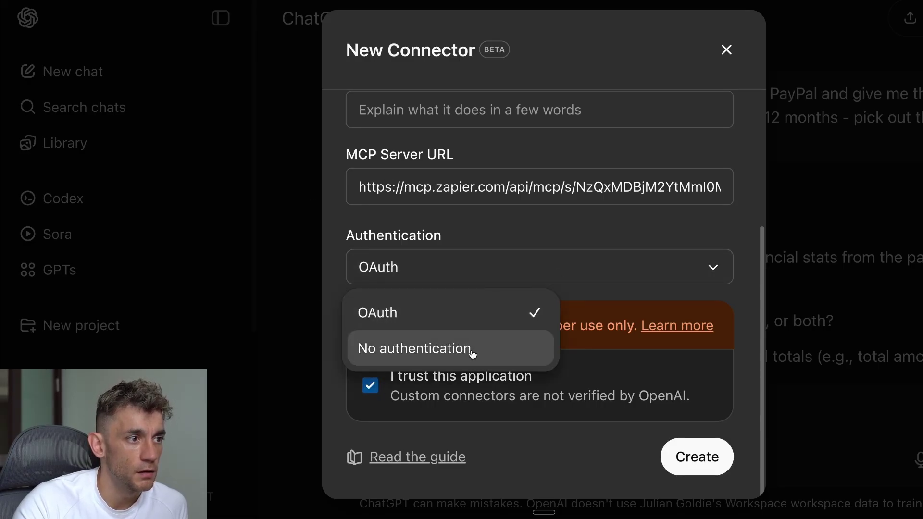
pyautogui.click(530, 233)
pyautogui.click(703, 459)
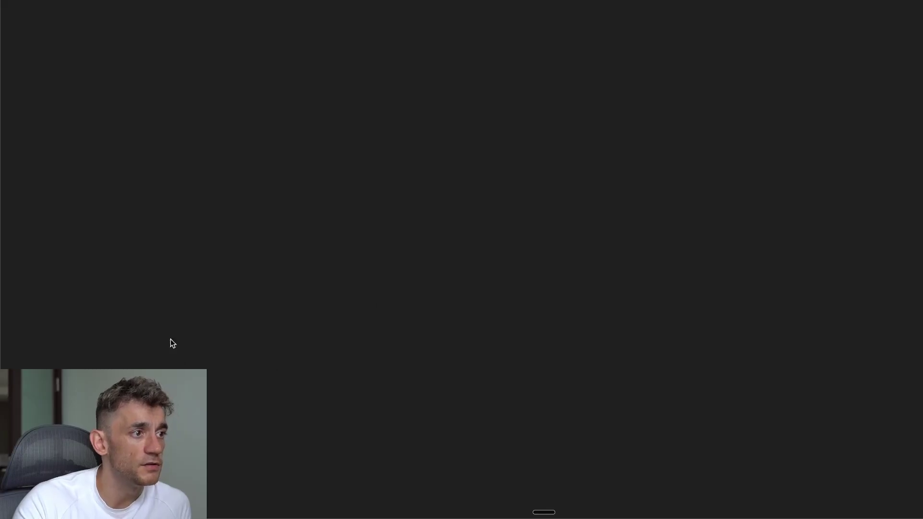
# Review the ChatGPT site's permission list in Chrome's site settings, including pop-ups and redirects.
pyautogui.click(99, 1)
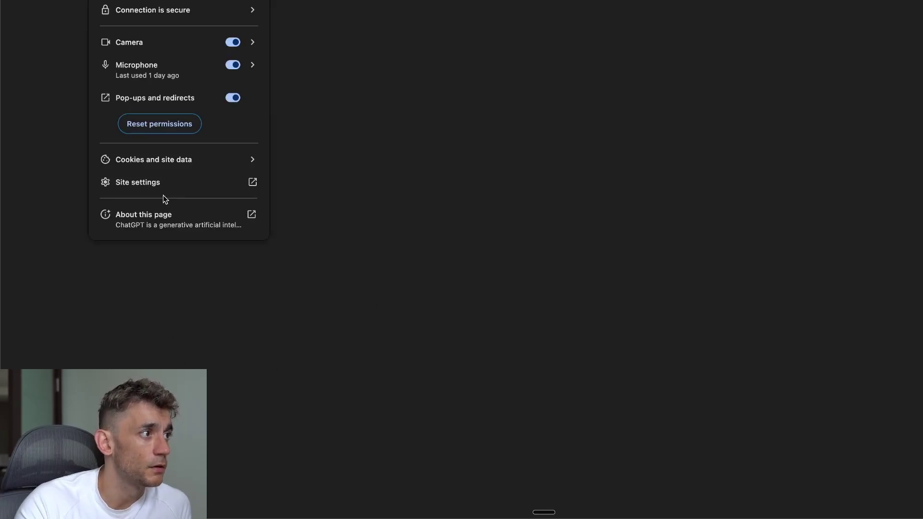
pyautogui.click(161, 182)
pyautogui.scroll(-4, 702, 413)
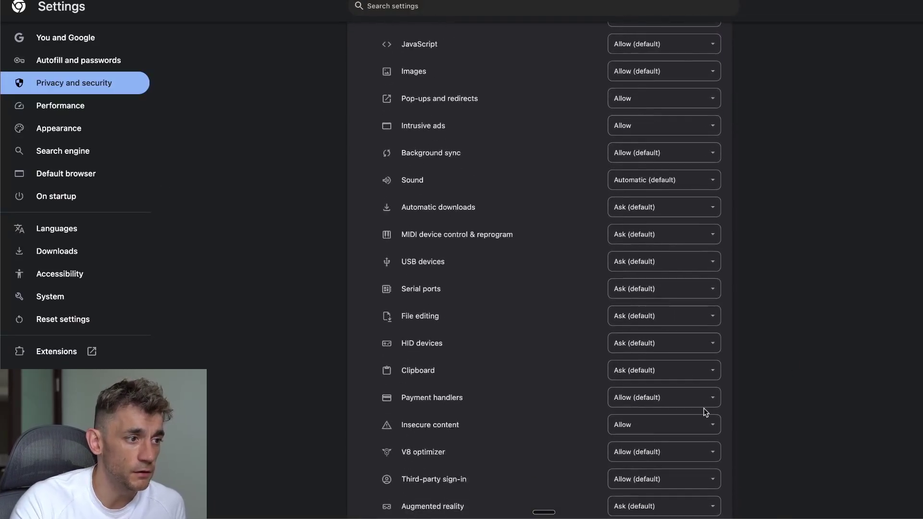
pyautogui.scroll(-3, 476, 423)
pyautogui.scroll(5, 503, 377)
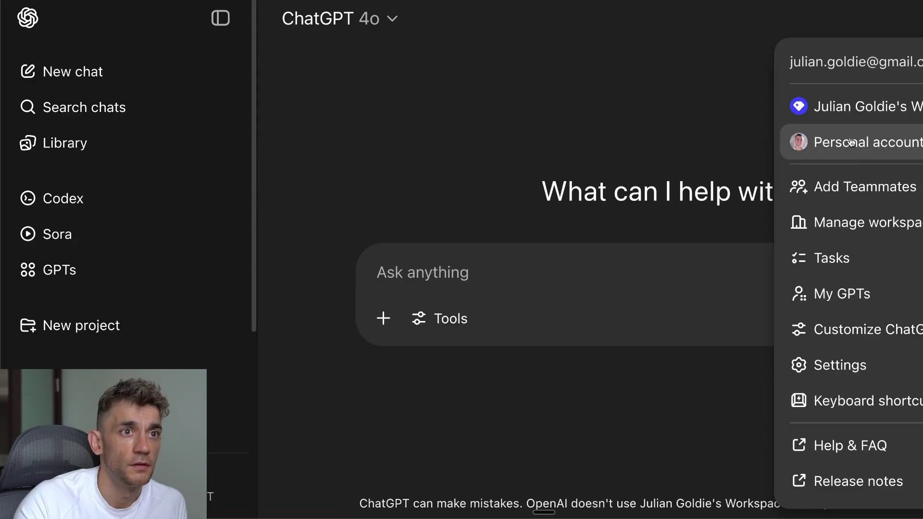
pyautogui.click(839, 373)
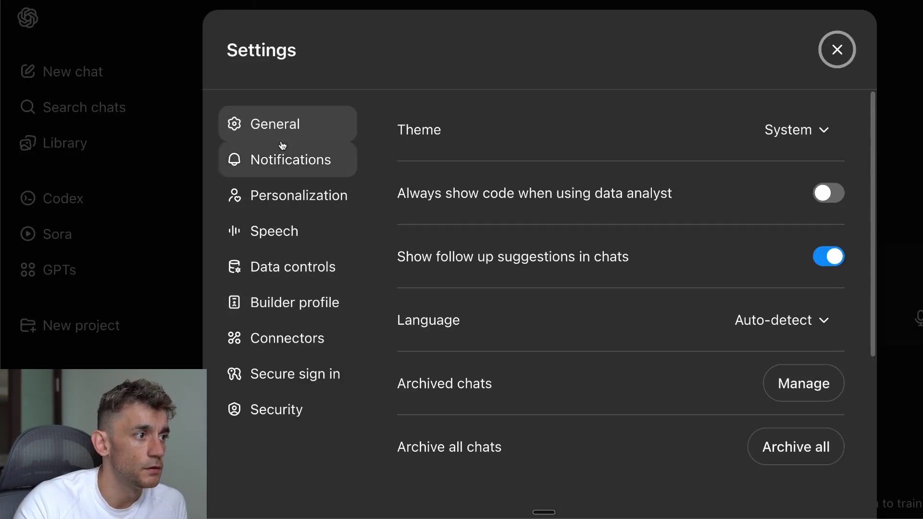
pyautogui.click(296, 344)
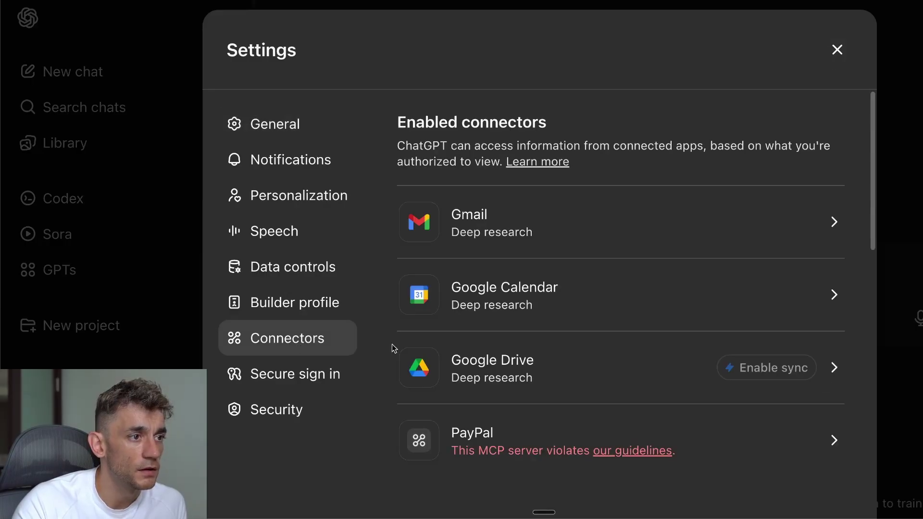
pyautogui.scroll(-5, 529, 322)
pyautogui.scroll(-5, 548, 212)
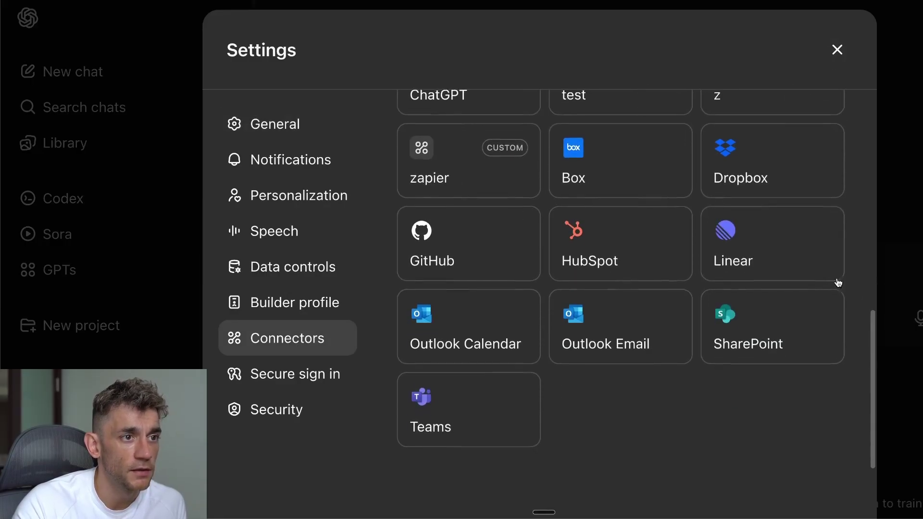
pyautogui.scroll(4, 743, 298)
pyautogui.scroll(6, 731, 282)
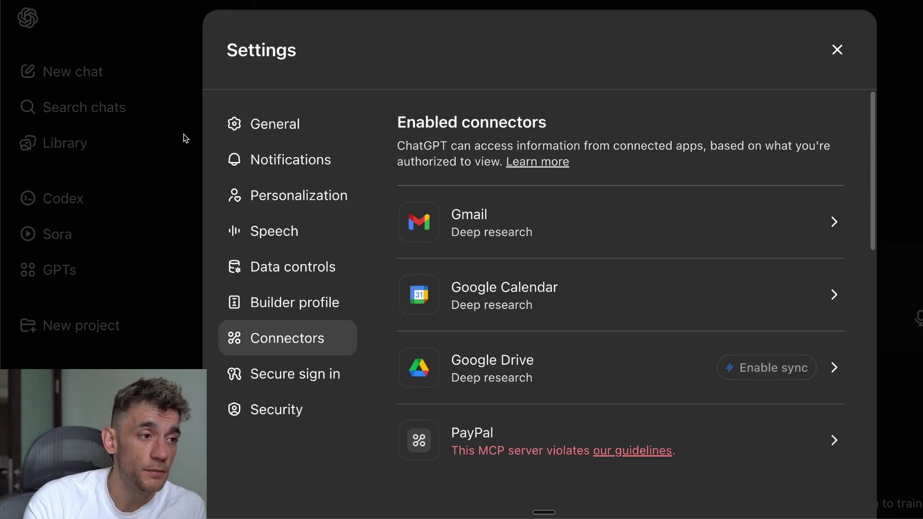
pyautogui.scroll(-5, 584, 196)
pyautogui.scroll(5, 700, 203)
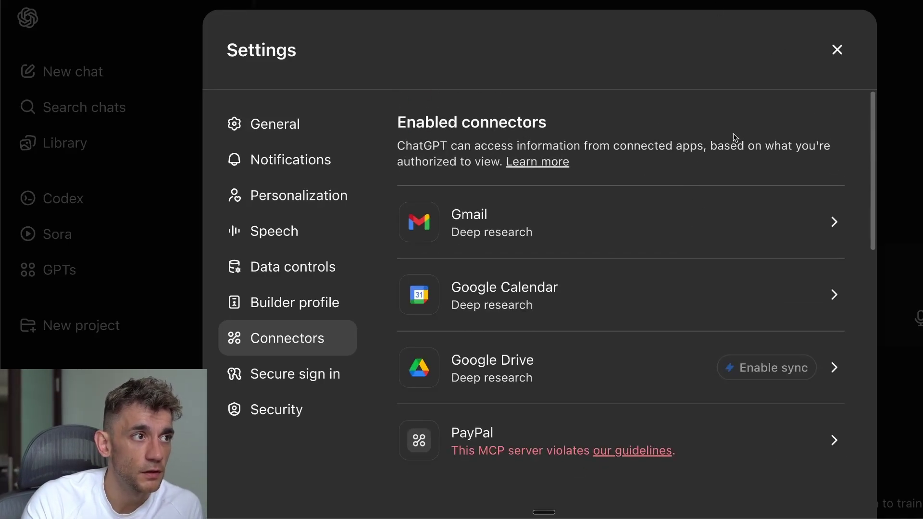
pyautogui.moveTo(395, 115); pyautogui.dragTo(709, 168)
pyautogui.click(709, 169)
pyautogui.scroll(-5, 713, 237)
pyautogui.scroll(4, 687, 277)
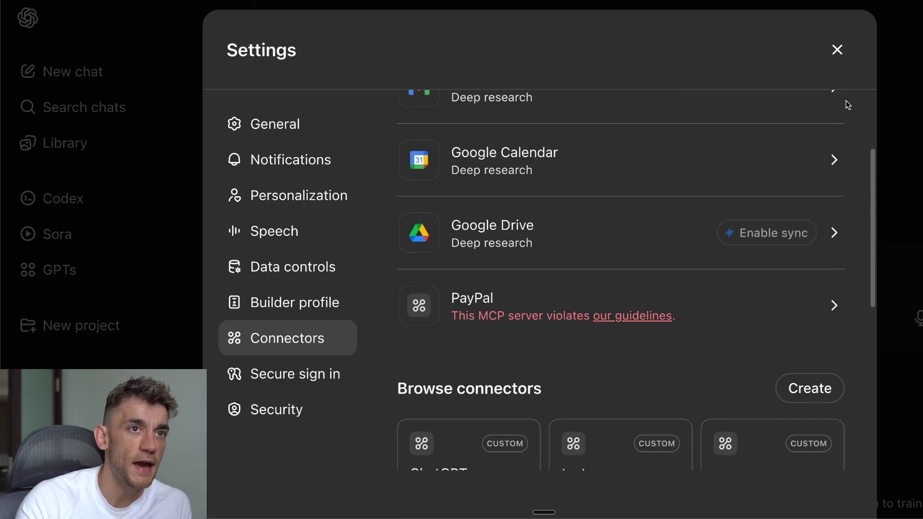
pyautogui.click(837, 50)
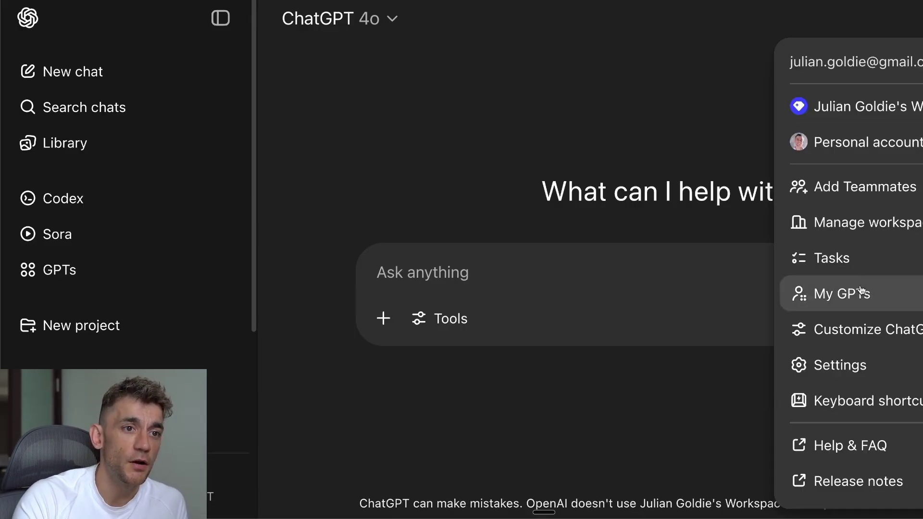
# Start a new custom connector from Settings > Connectors, set to No authentication and marked trusted.
pyautogui.click(851, 362)
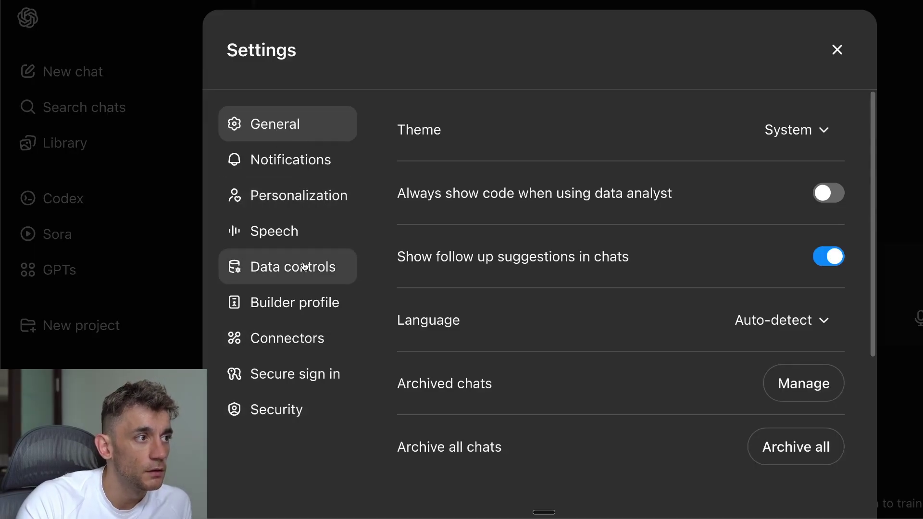
pyautogui.click(317, 339)
pyautogui.scroll(-6, 707, 344)
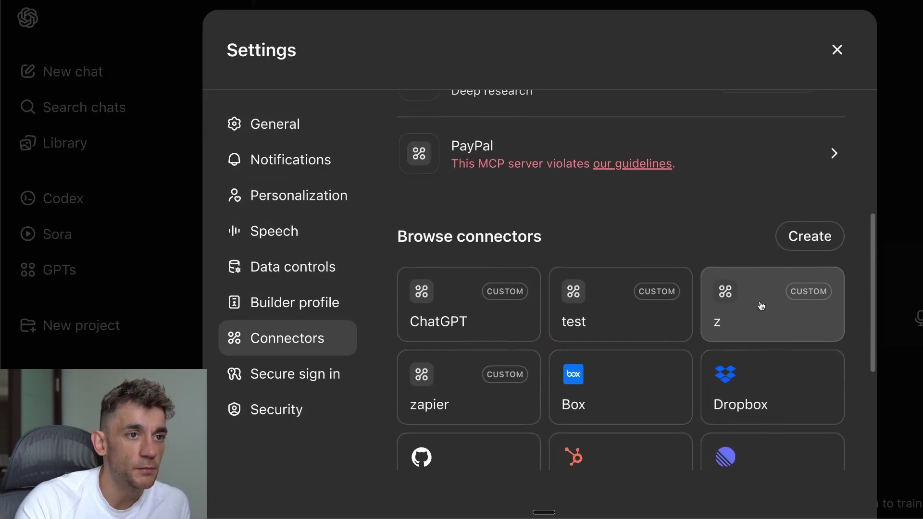
pyautogui.click(807, 235)
pyautogui.scroll(-3, 484, 392)
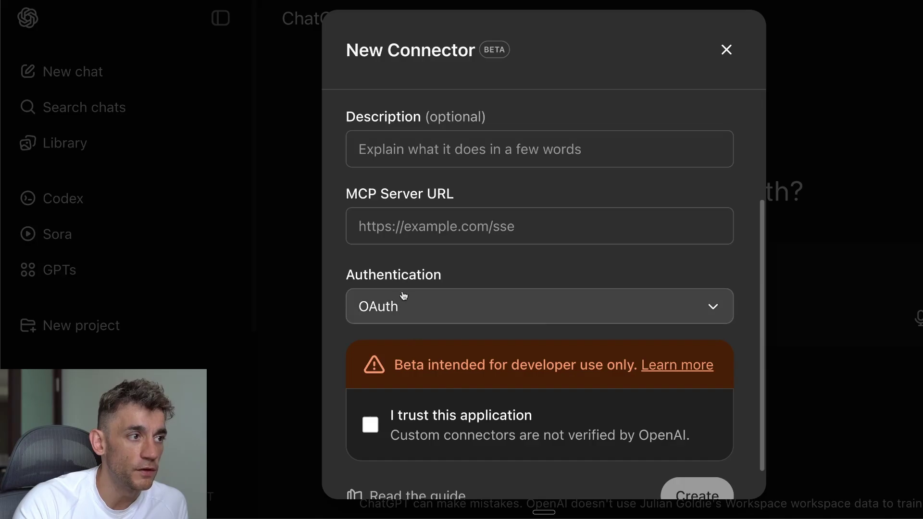
pyautogui.click(404, 300)
pyautogui.click(392, 387)
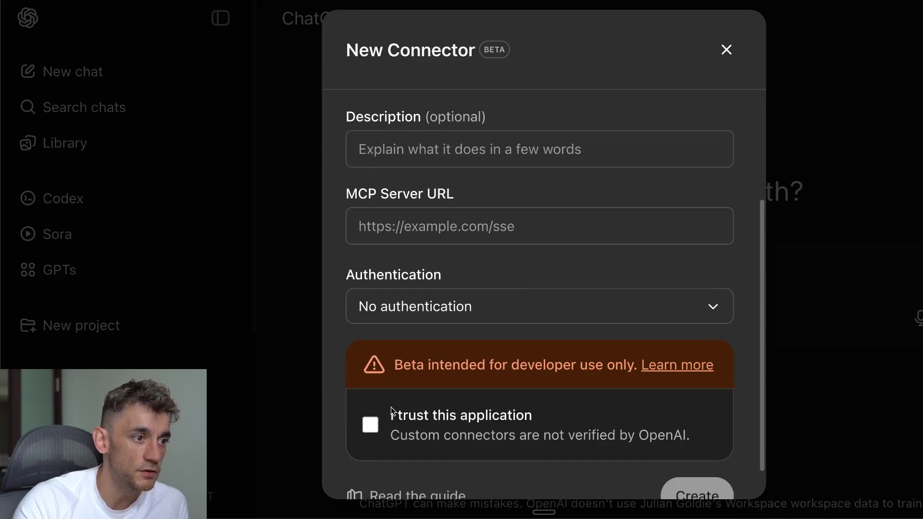
pyautogui.click(371, 423)
# Paste the Zapier MCP URL, name the connector 'Test' and submit it, which returns a guidelines-violation error.
pyautogui.scroll(4, 455, 337)
pyautogui.click(431, 392)
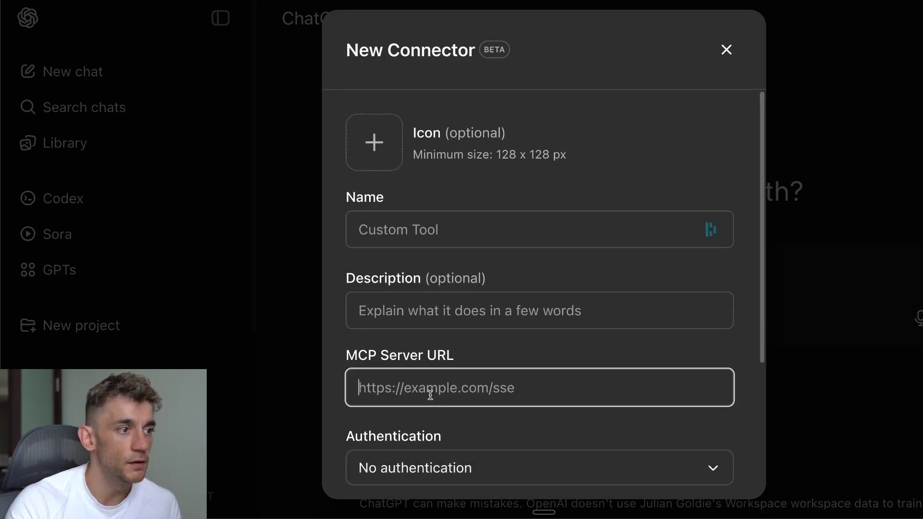
pyautogui.hotkey('ctrl', 'v')
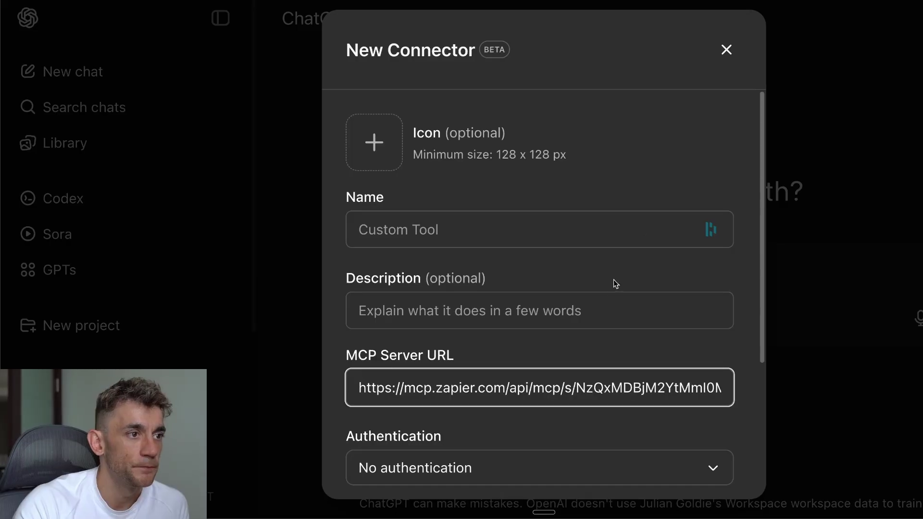
pyautogui.click(532, 219)
pyautogui.write('Test')
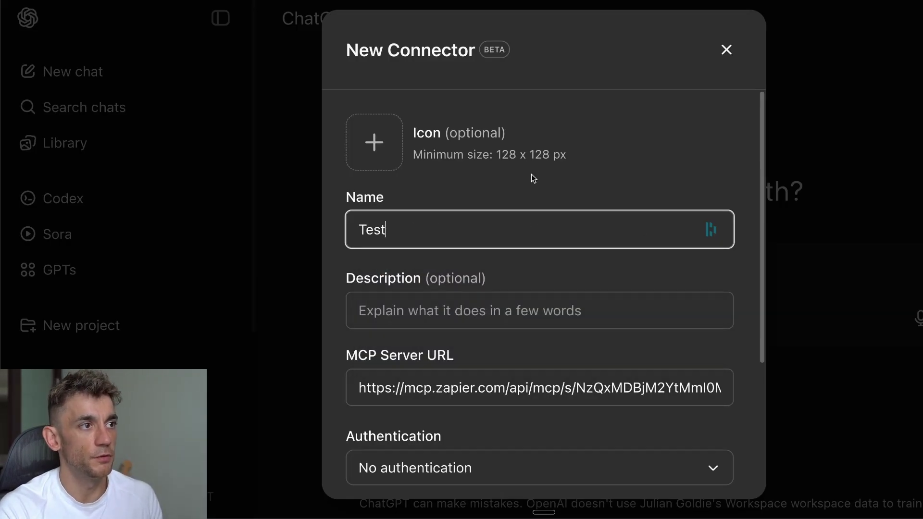
pyautogui.scroll(-4, 534, 168)
pyautogui.click(686, 496)
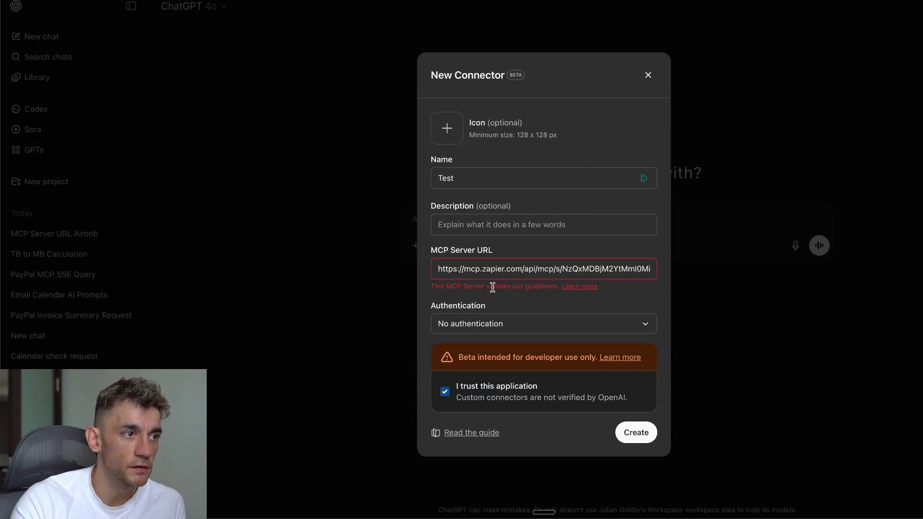
pyautogui.tripleClick(493, 288)
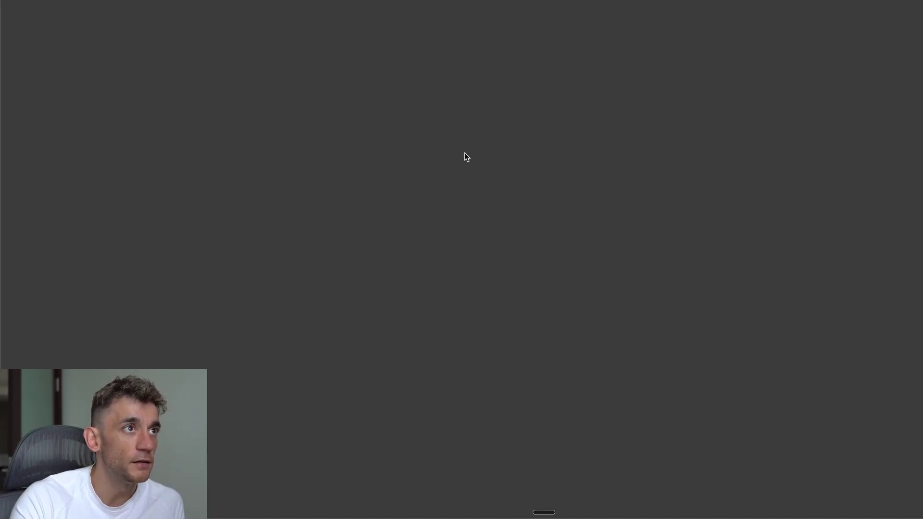
# Scroll the Connected apps help page, then dismiss the rejected New Connector form and the Settings dialog.
pyautogui.scroll(-15, 377, 135)
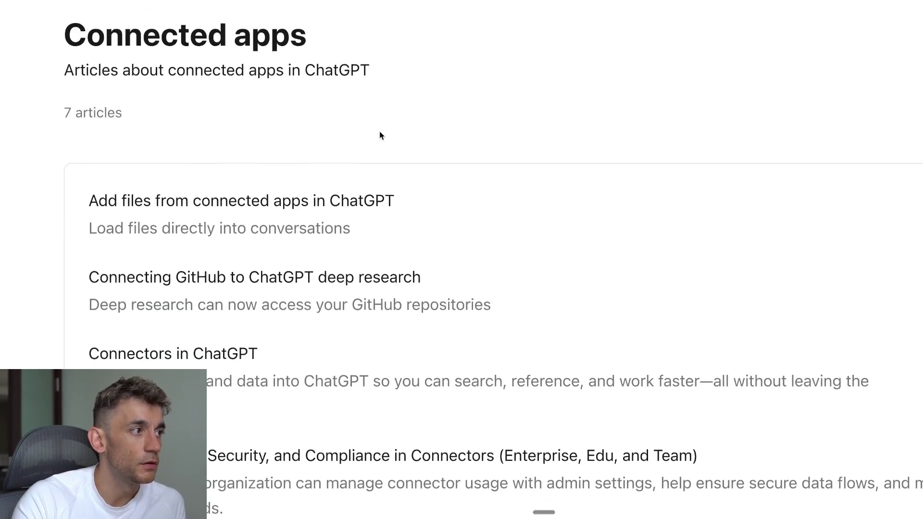
pyautogui.scroll(-3, 387, 159)
pyautogui.scroll(10, 377, 157)
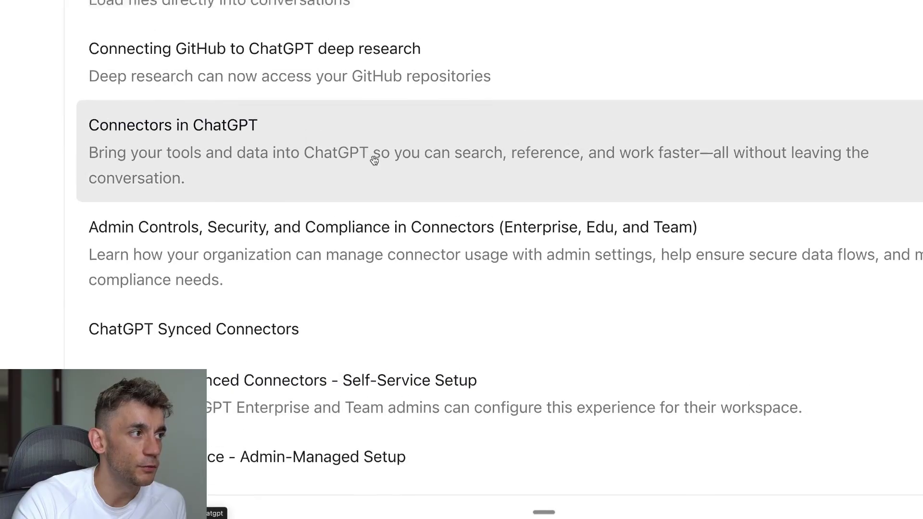
pyautogui.scroll(5, 373, 127)
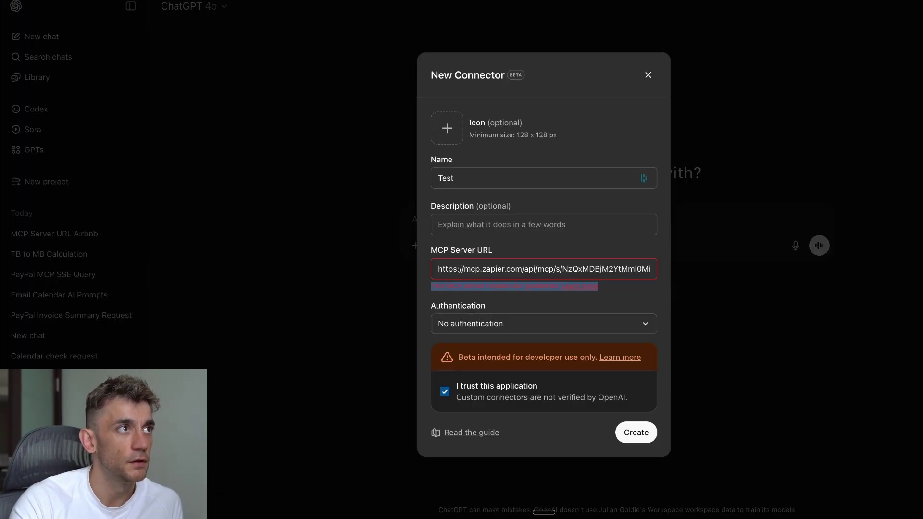
pyautogui.click(649, 76)
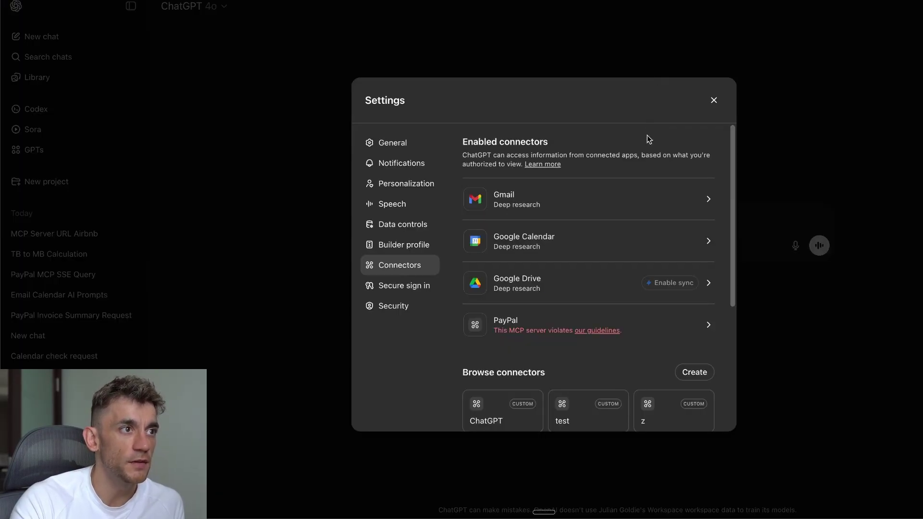
pyautogui.click(712, 101)
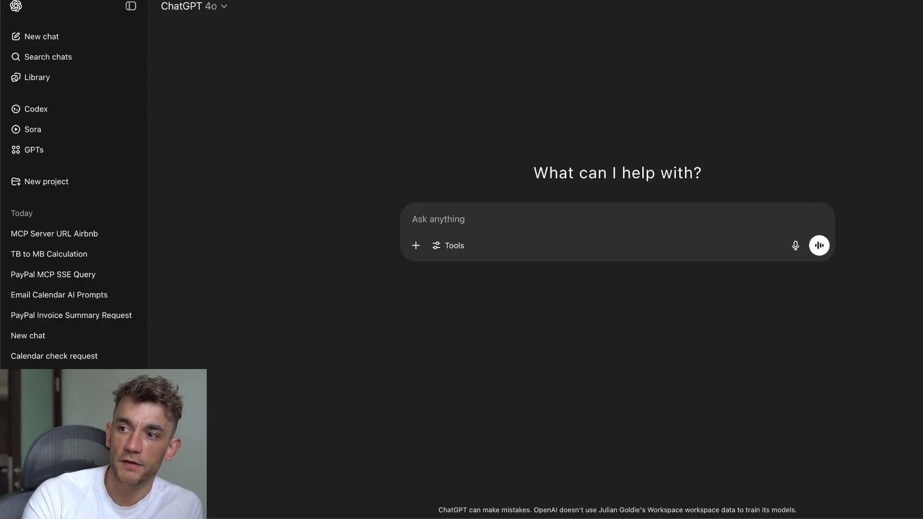
pyautogui.moveTo(476, 159); pyautogui.dragTo(797, 163)
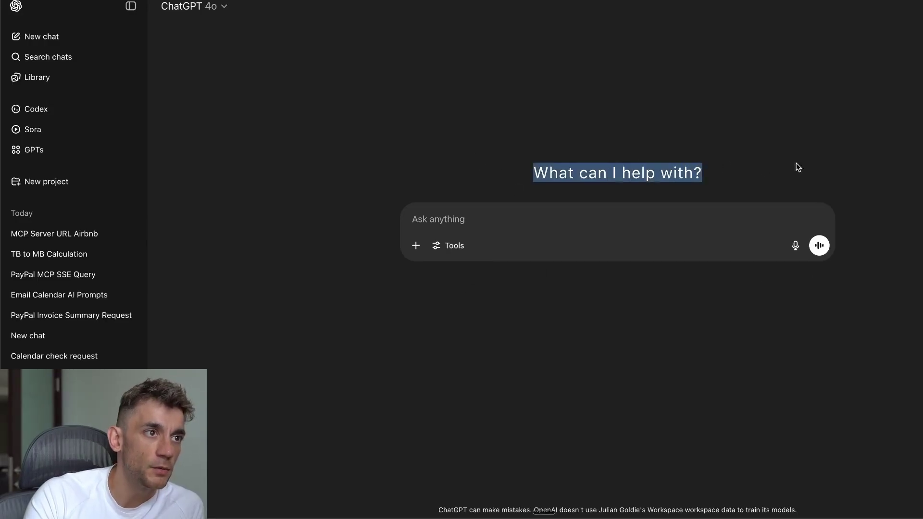
pyautogui.click(807, 162)
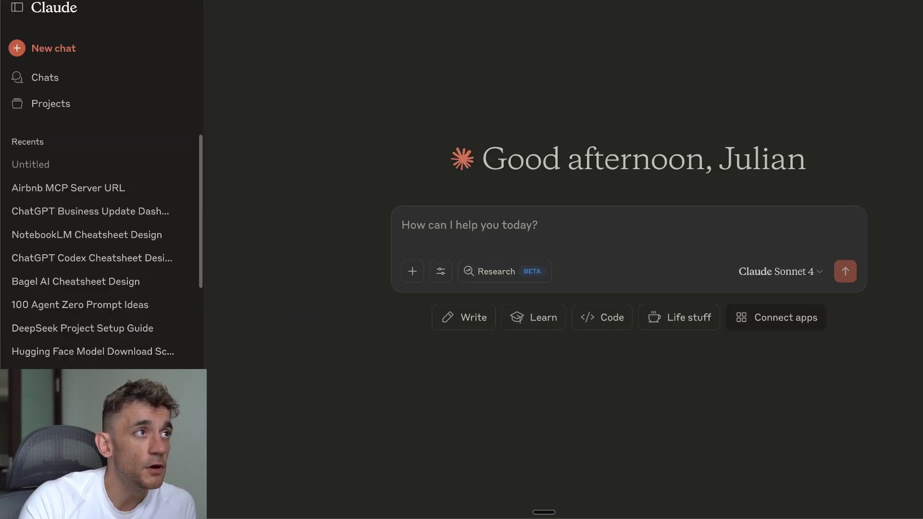
# Switch back to ChatGPT and briefly open and close its Settings.
pyautogui.press('super+Tab')
pyautogui.moveTo(920, 188)
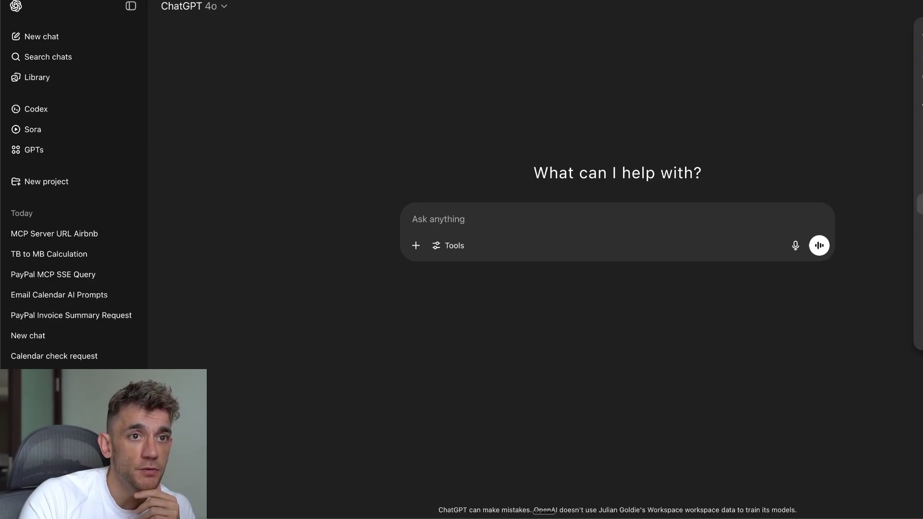
pyautogui.press('super+comma')
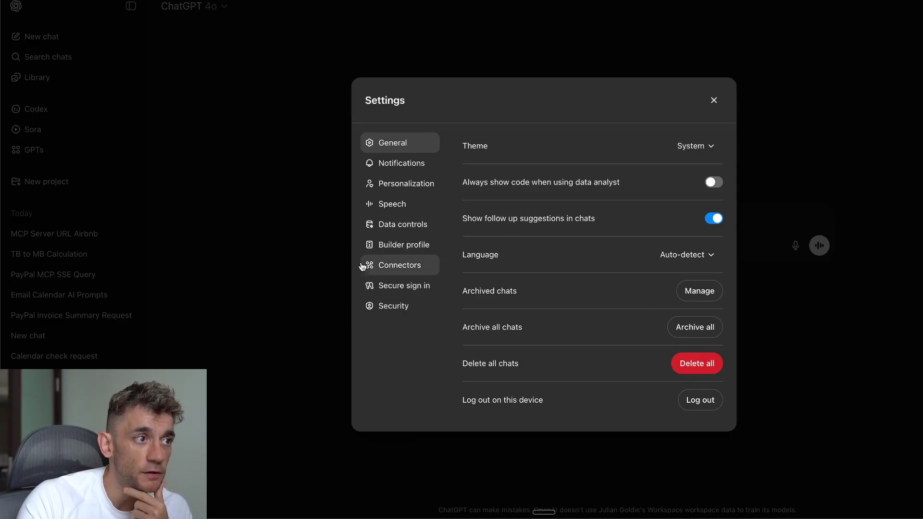
pyautogui.click(716, 100)
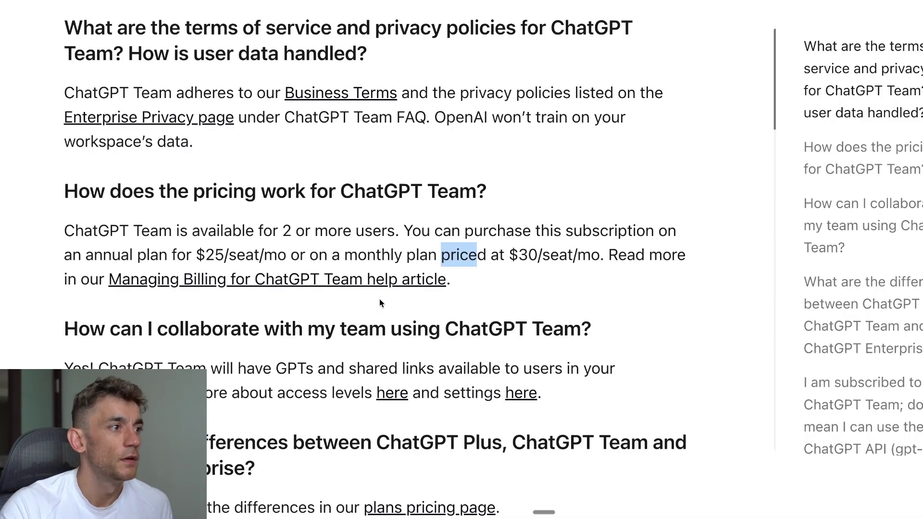
# Highlight the ChatGPT Team pricing: $25/seat/mo annually or $30/seat/mo monthly.
pyautogui.moveTo(55, 225); pyautogui.dragTo(399, 232)
pyautogui.click(271, 247)
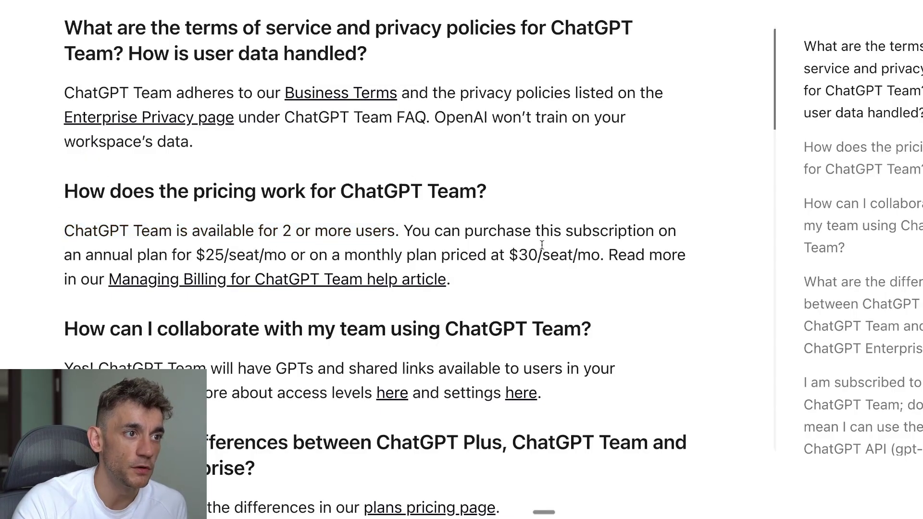
pyautogui.moveTo(600, 256); pyautogui.dragTo(531, 264)
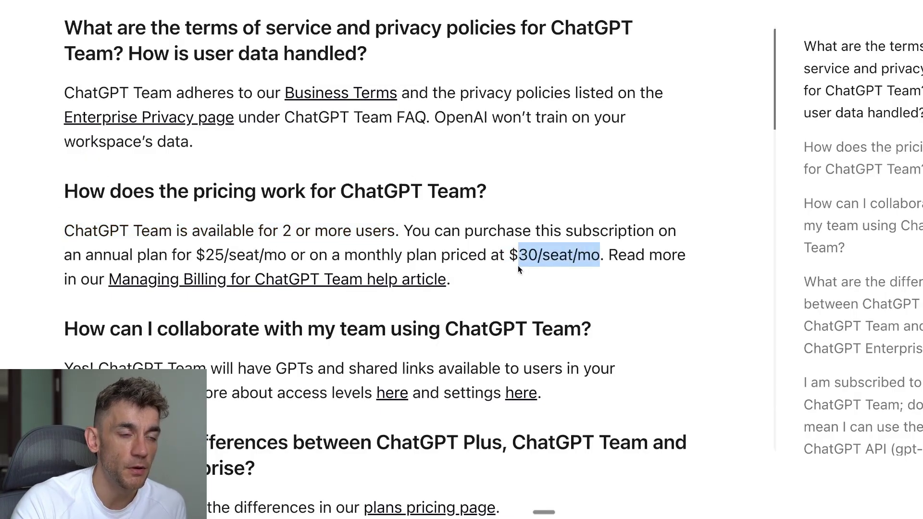
pyautogui.scroll(20, 472, 276)
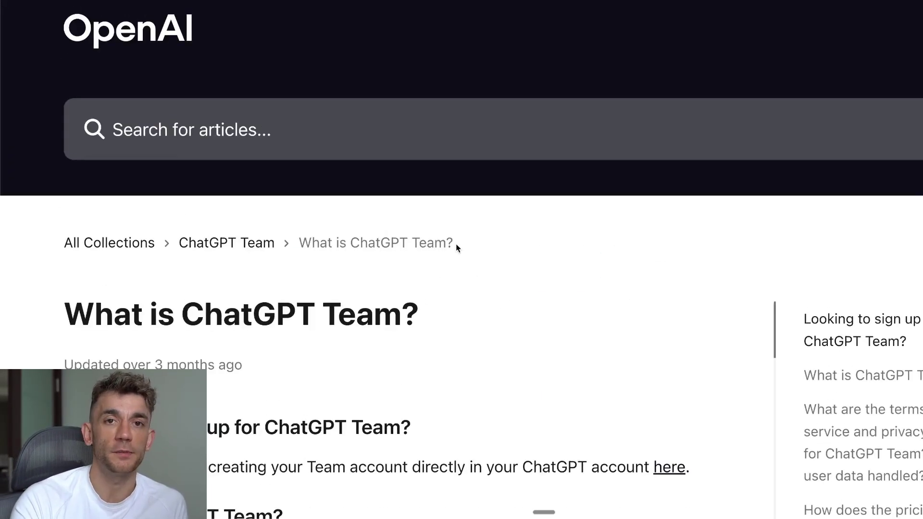
pyautogui.press('super+Tab')
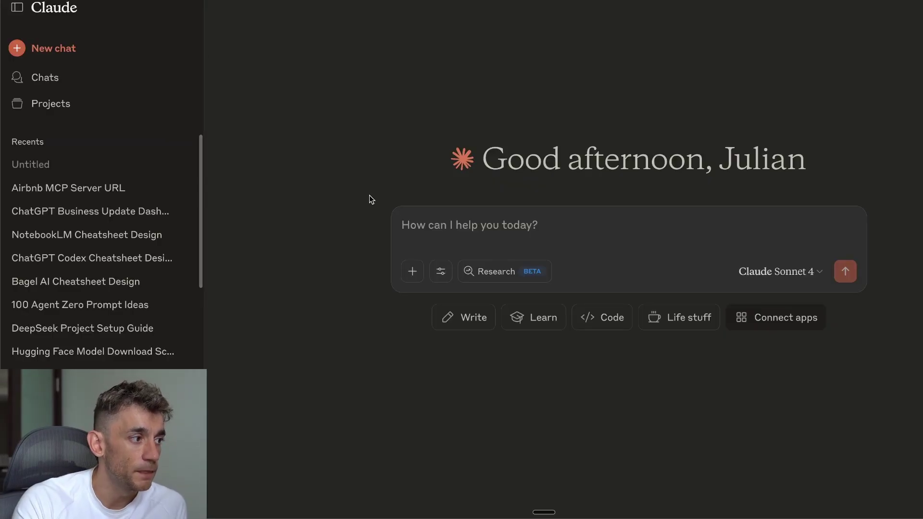
pyautogui.click(96, 503)
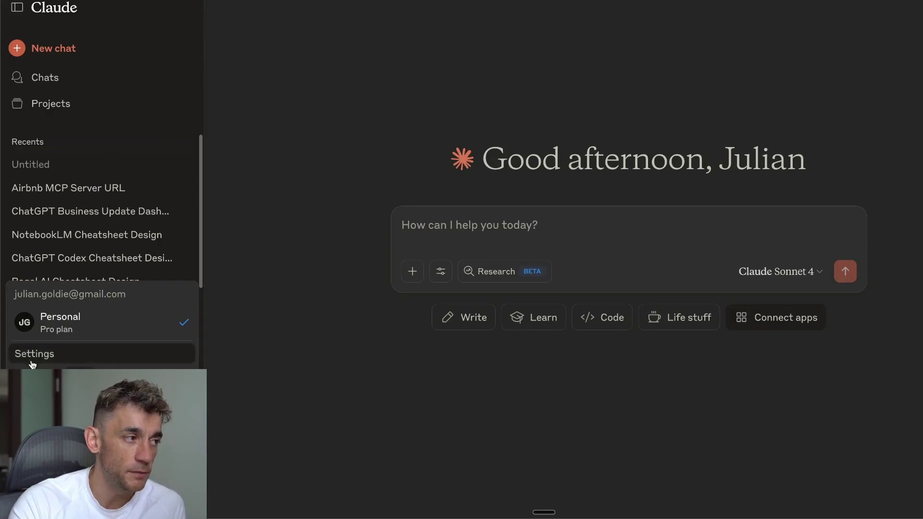
pyautogui.click(274, 272)
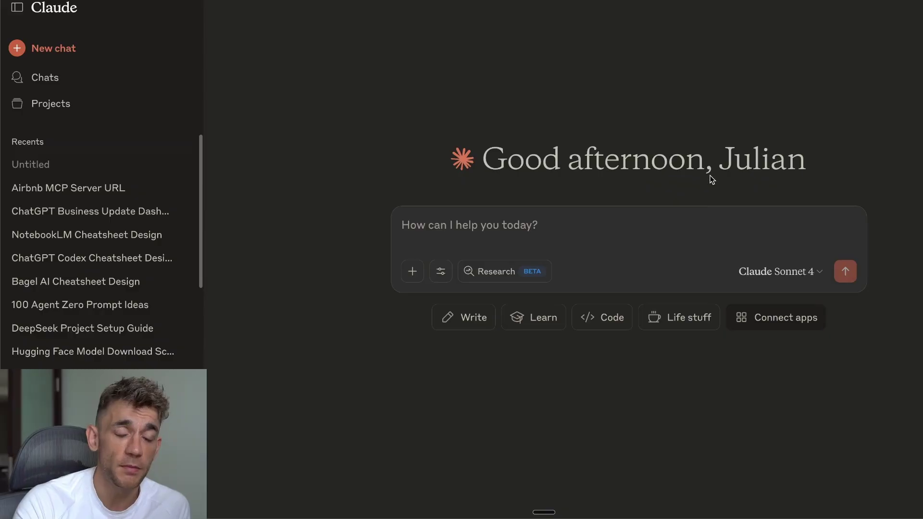
# Launch Claude Desktop through Spotlight by searching 'cla'.
pyautogui.press('super+space')
pyautogui.write('cla')
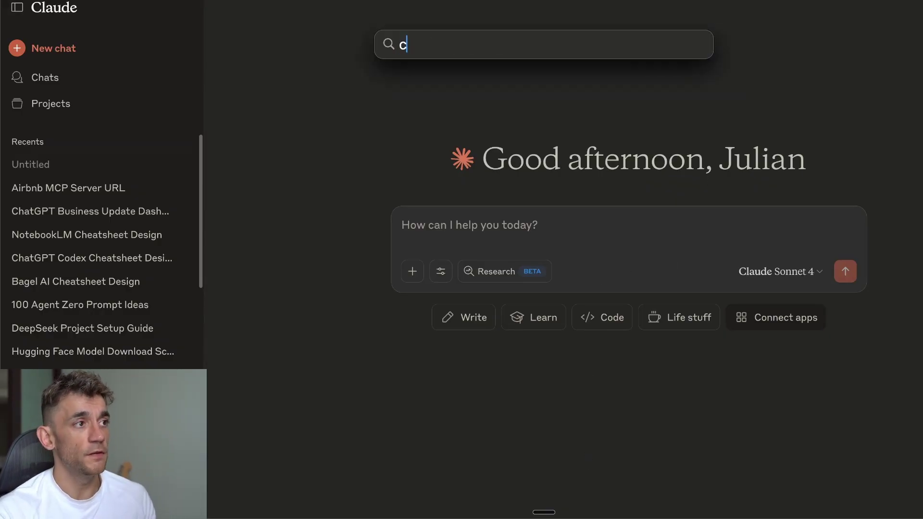
pyautogui.press('Return')
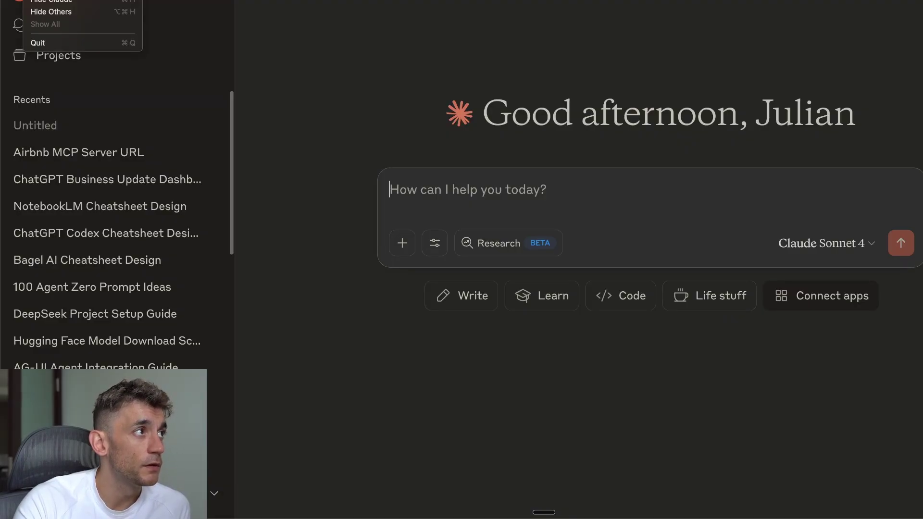
pyautogui.press('Escape')
# In Settings > Developer, inspect the filesystem, applescript_execute and browsermcp MCP servers, then close Settings.
pyautogui.press('super+comma')
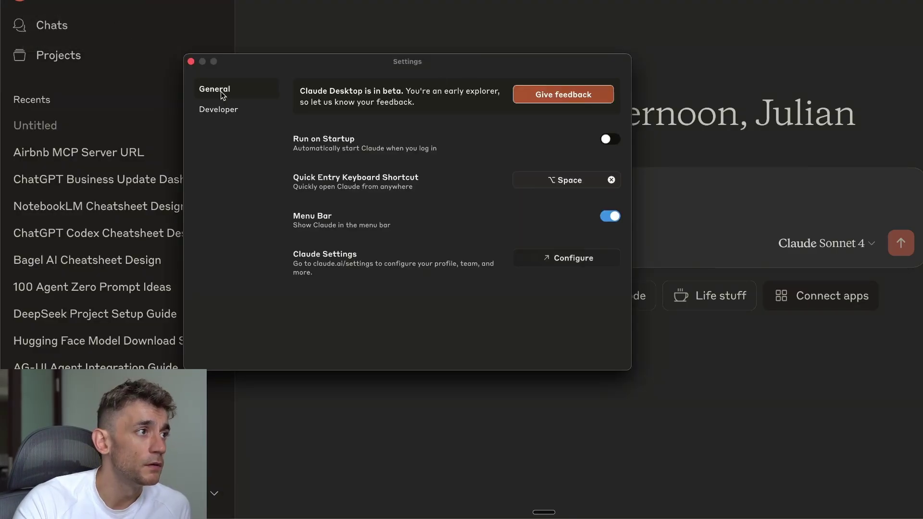
pyautogui.click(219, 109)
pyautogui.click(352, 121)
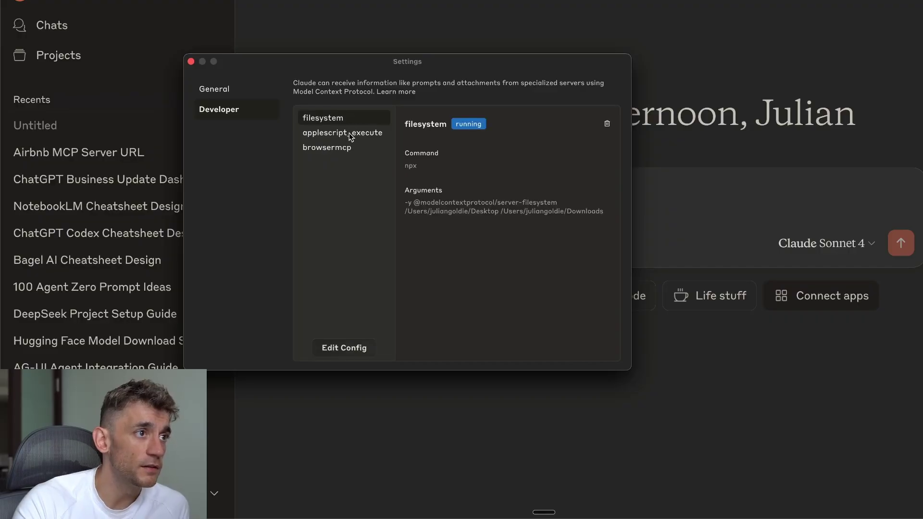
pyautogui.click(351, 134)
pyautogui.click(348, 149)
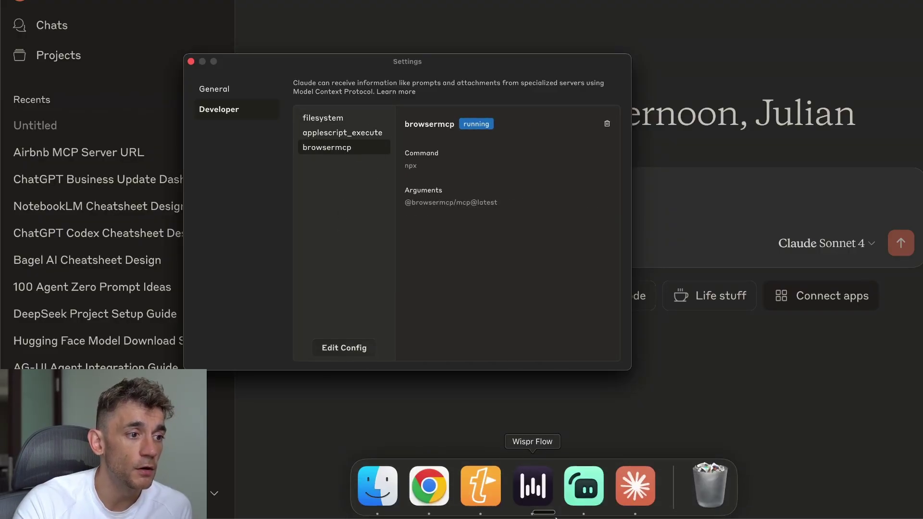
pyautogui.click(346, 120)
pyautogui.click(345, 132)
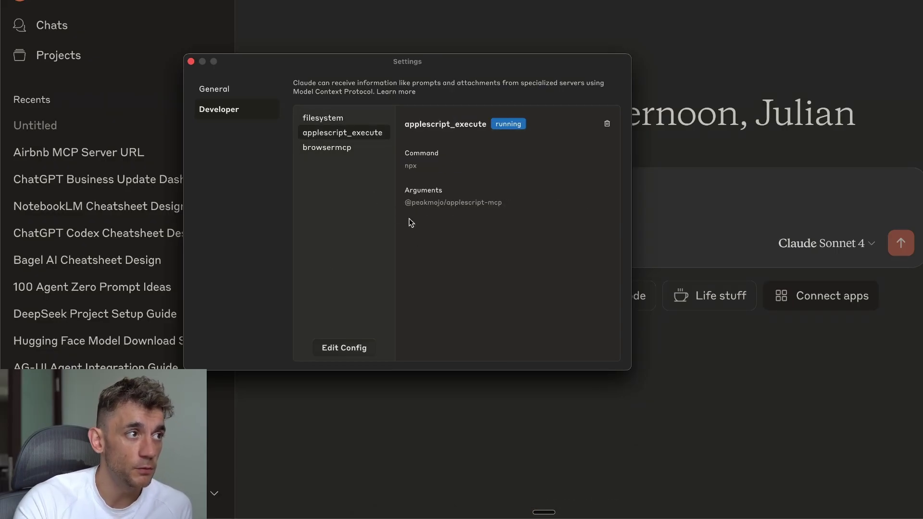
pyautogui.click(332, 147)
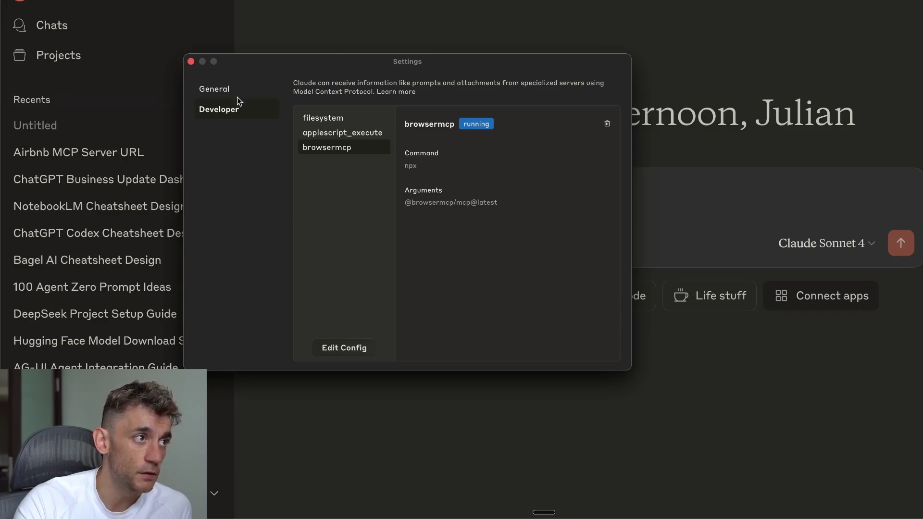
pyautogui.click(344, 118)
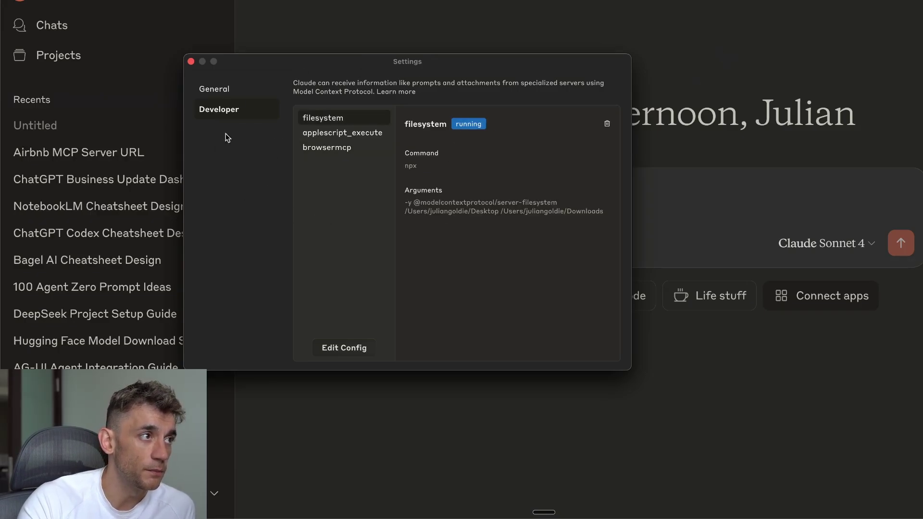
pyautogui.click(191, 62)
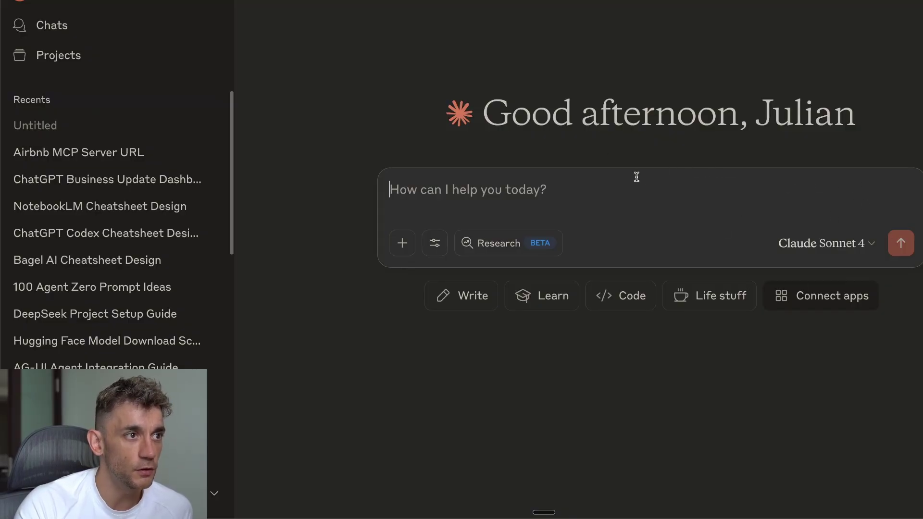
pyautogui.write("what's my batte")
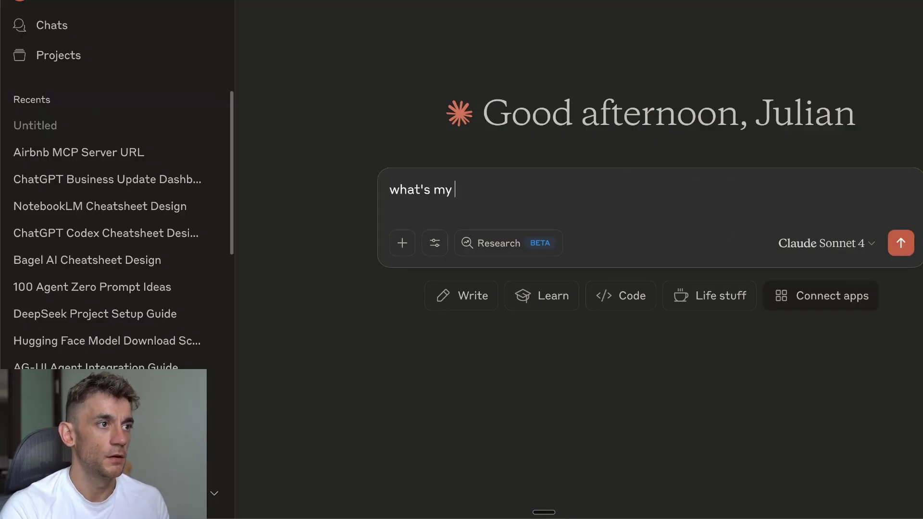
pyautogui.press('BackSpace')
pyautogui.write('erry')
pyautogui.press('BackSpace')
pyautogui.press('BackSpace')
pyautogui.press('BackSpace')
pyautogui.press('BackSpace')
pyautogui.press('BackSpace')
pyautogui.press('BackSpace')
pyautogui.press('BackSpace')
pyautogui.press('BackSpace')
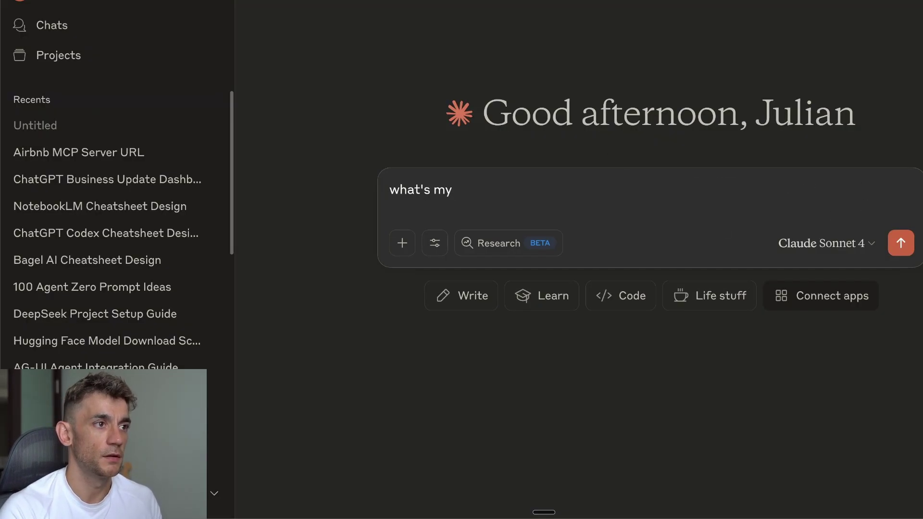
pyautogui.write('battery %?')
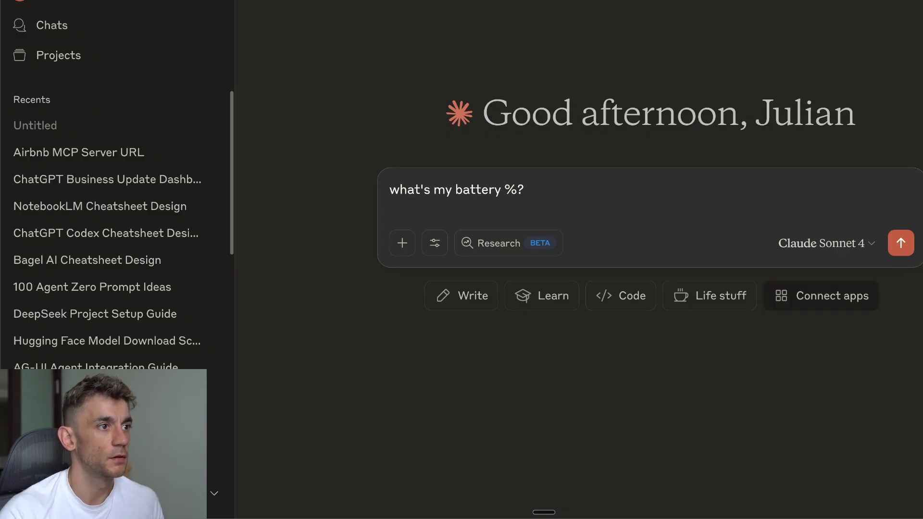
pyautogui.click(427, 247)
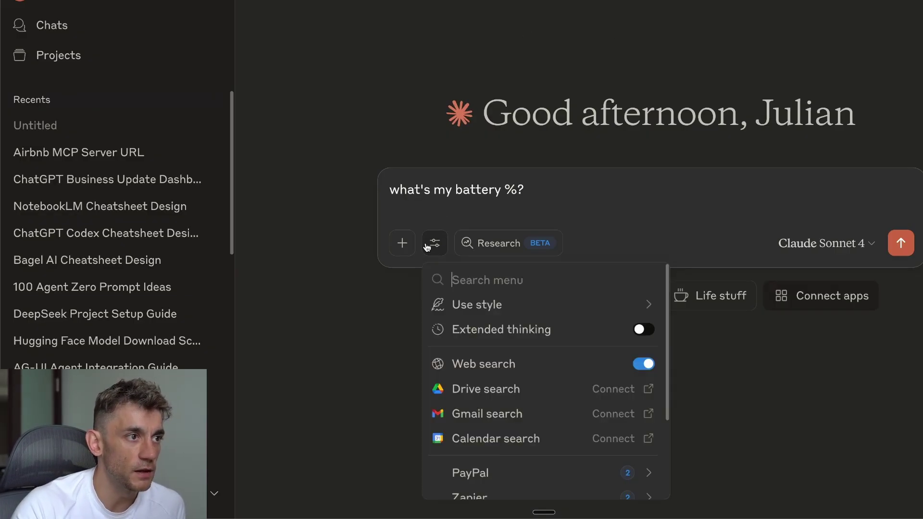
pyautogui.click(427, 247)
pyautogui.click(909, 240)
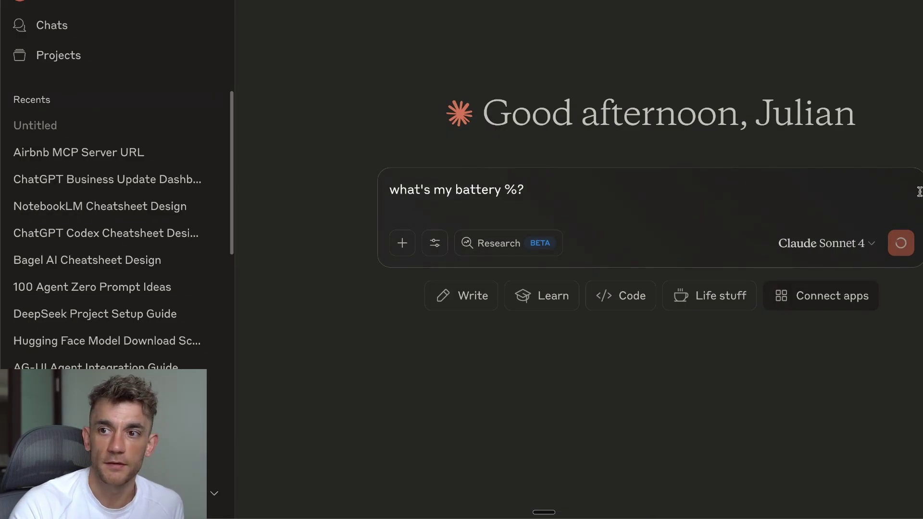
pyautogui.moveTo(379, 49); pyautogui.dragTo(673, 72)
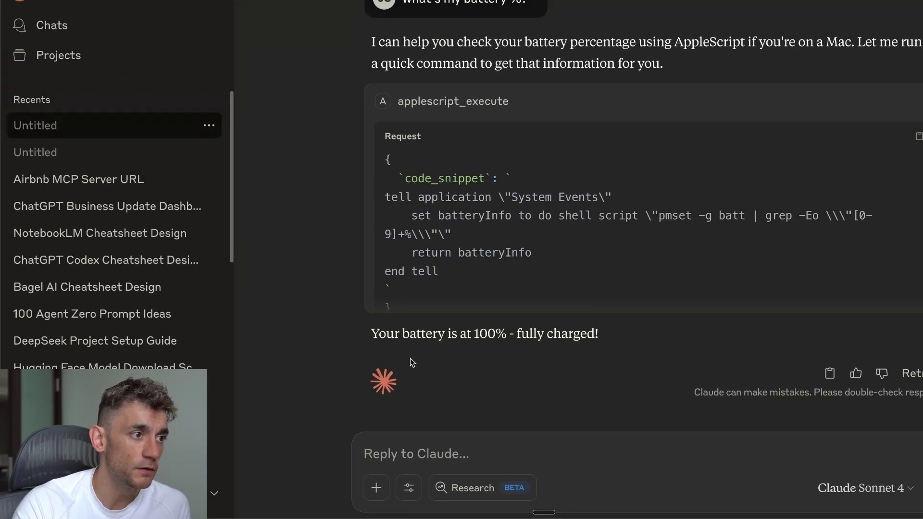
pyautogui.moveTo(370, 334); pyautogui.dragTo(589, 342)
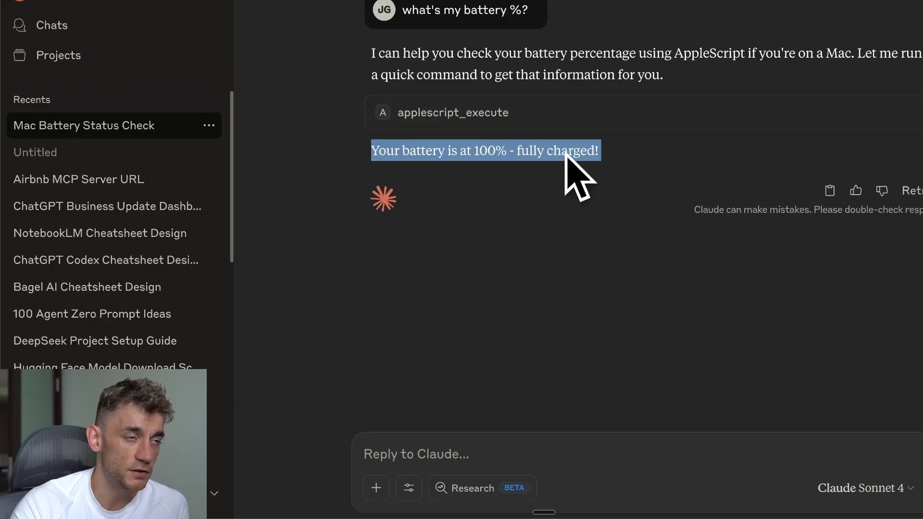
pyautogui.click(500, 113)
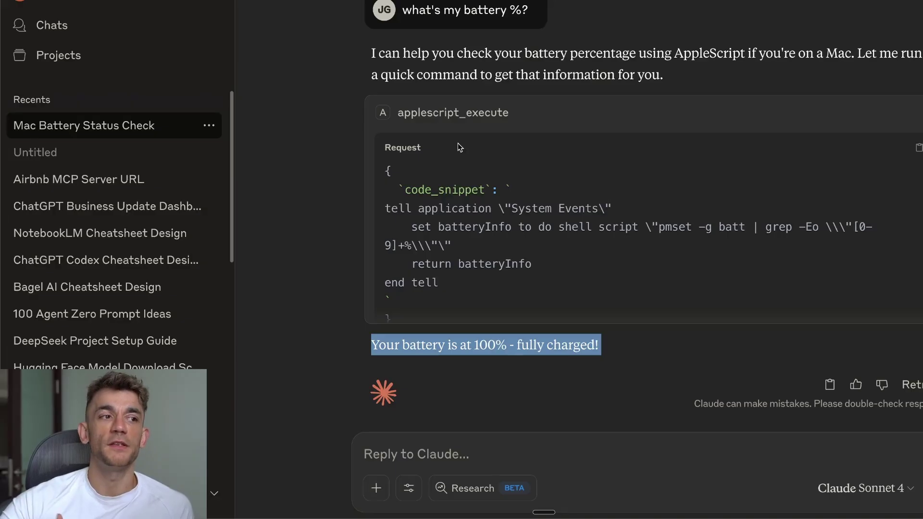
pyautogui.click(392, 78)
pyautogui.moveTo(356, 48); pyautogui.dragTo(657, 357)
pyautogui.click(657, 357)
pyautogui.moveTo(586, 345); pyautogui.dragTo(524, 22)
pyautogui.click(525, 21)
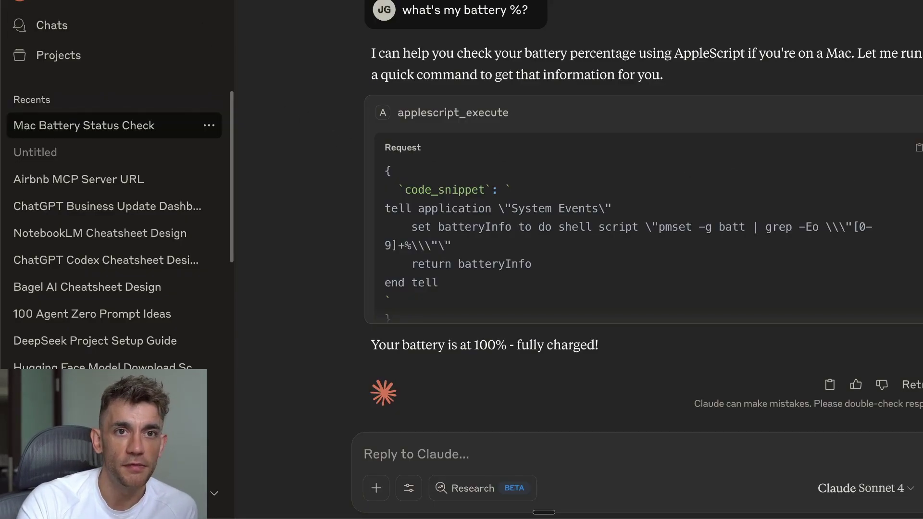
# Tile Claude on the left half of the screen and the ChatGPT Chrome window on the right.
pyautogui.hotkey('ctrl', 'alt', 'Left')
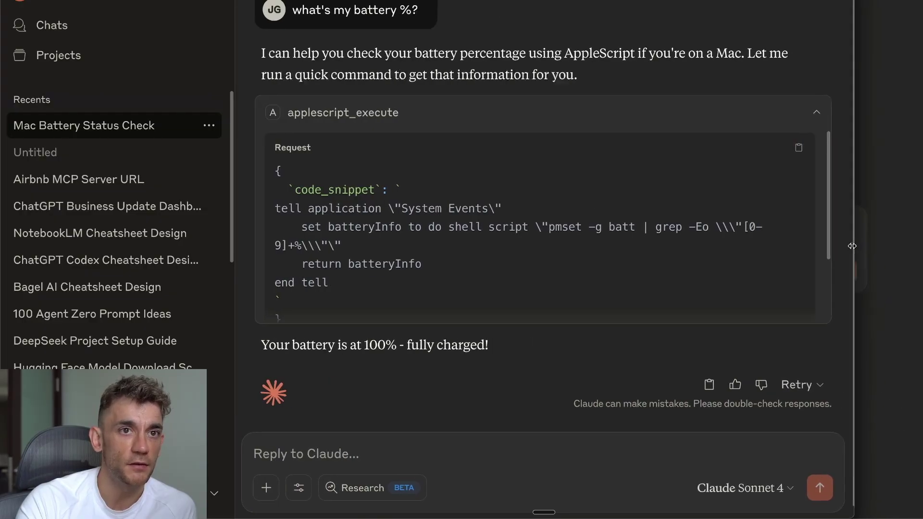
pyautogui.click(439, 339)
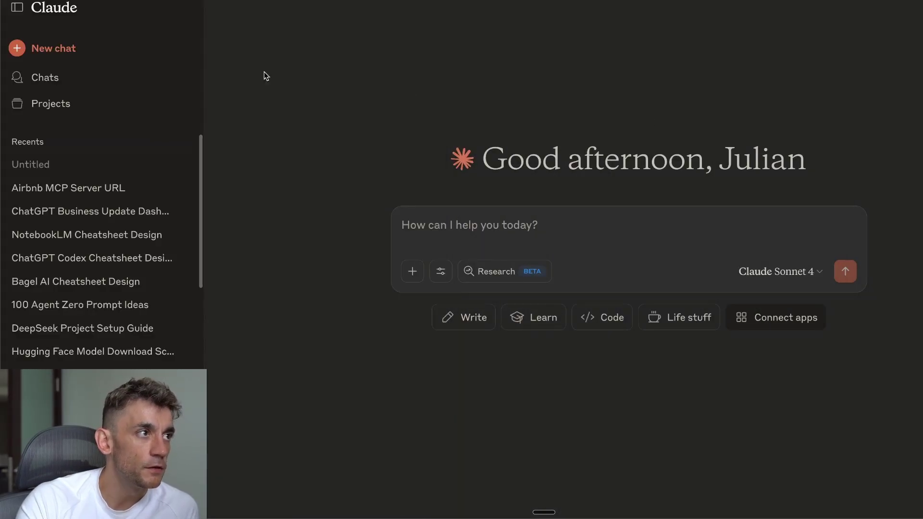
pyautogui.hotkey('ctrl', 'alt', 'Right')
pyautogui.moveTo(452, 171); pyautogui.dragTo(422, 185)
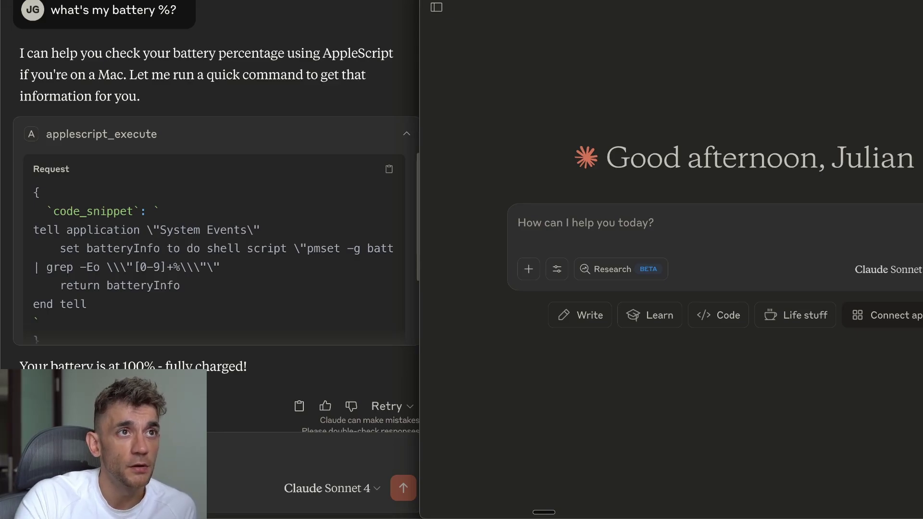
pyautogui.press('super+Tab')
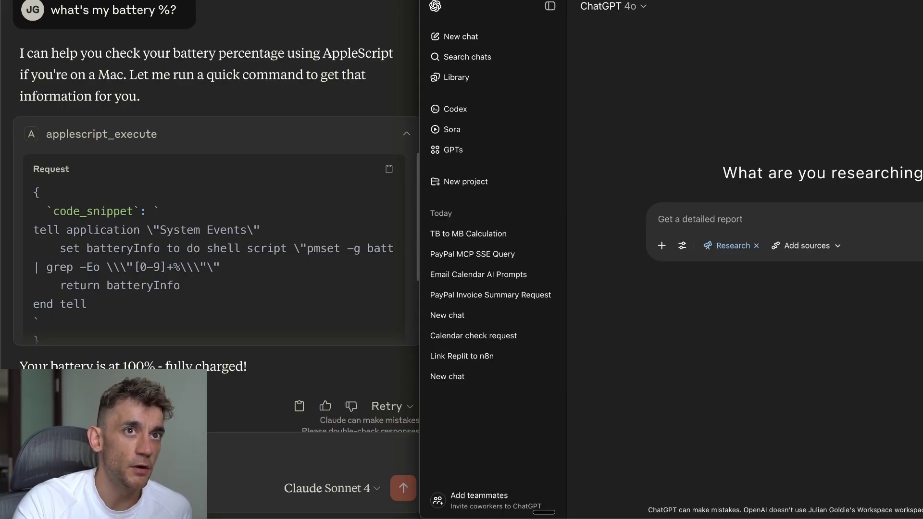
# Connect the Browser MCP extension to this browser and close its panel.
pyautogui.click(883, 47)
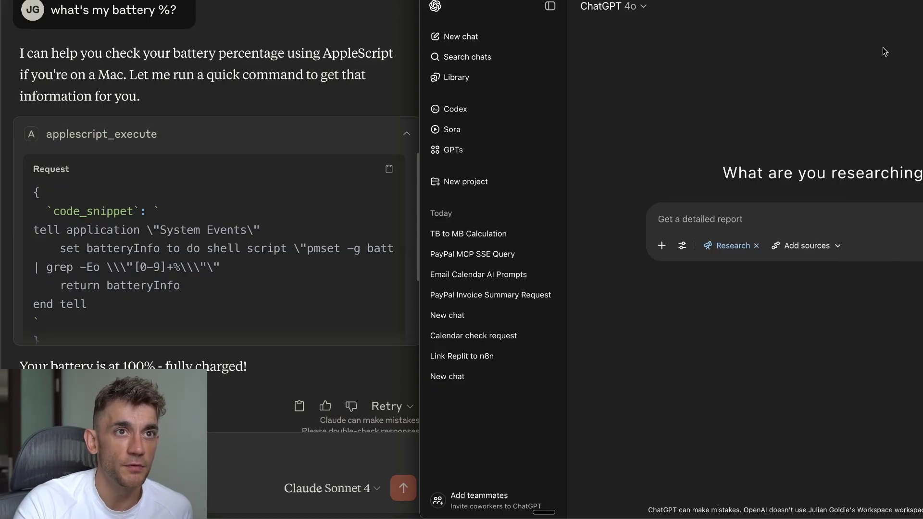
pyautogui.click(880, 15)
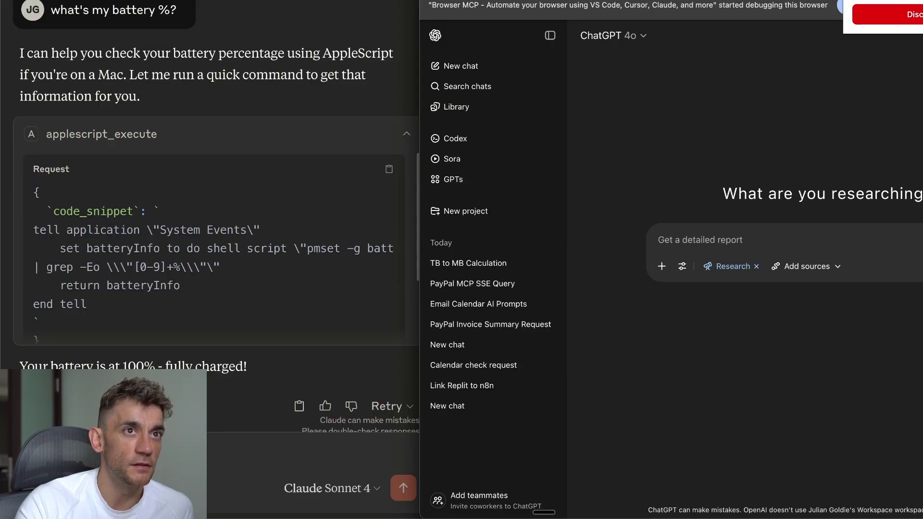
pyautogui.click(51, 222)
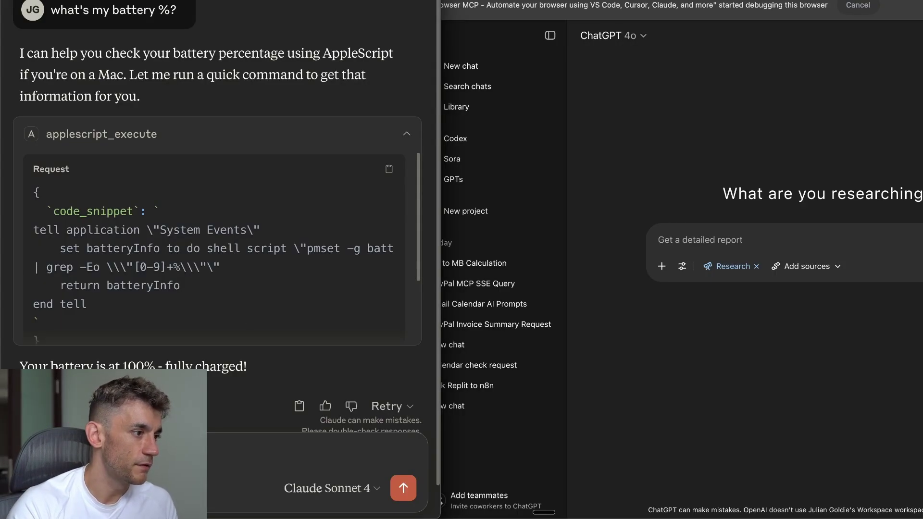
# Ask Claude to navigate to apple.com using Browser MCP and review its reply.
pyautogui.write('o apple.com')
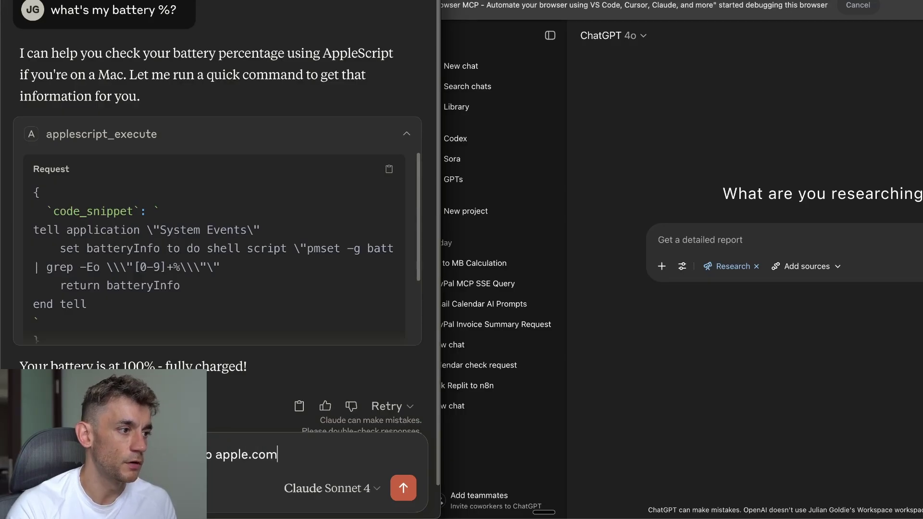
pyautogui.press('Return')
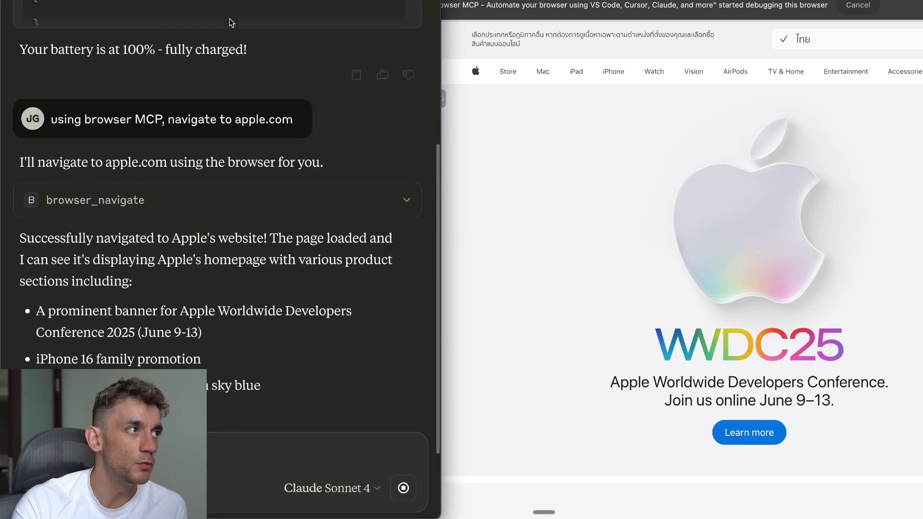
pyautogui.scroll(5, 263, 297)
pyautogui.scroll(2, 264, 297)
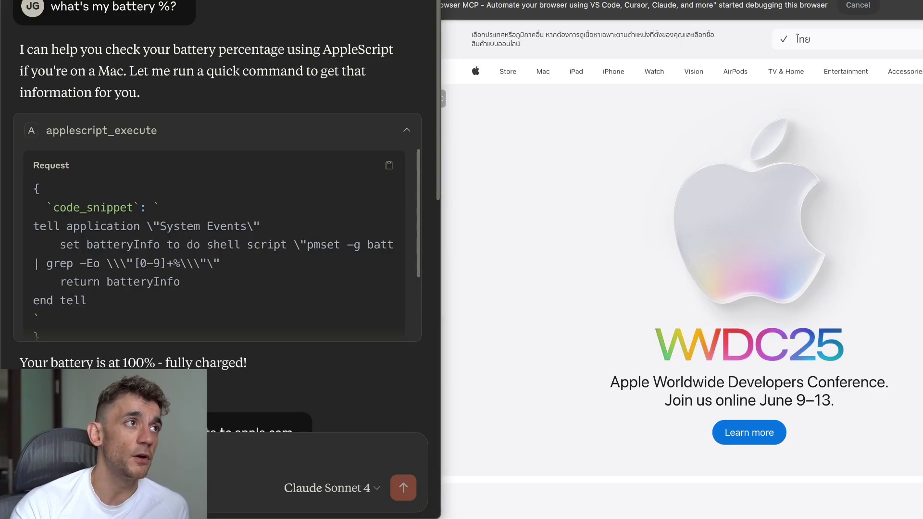
# Hide Claude, switch to the AI Success Lab classroom tab, and quit Claude Desktop from the Dock.
pyautogui.hotkey('ctrl', 'alt', 'Return')
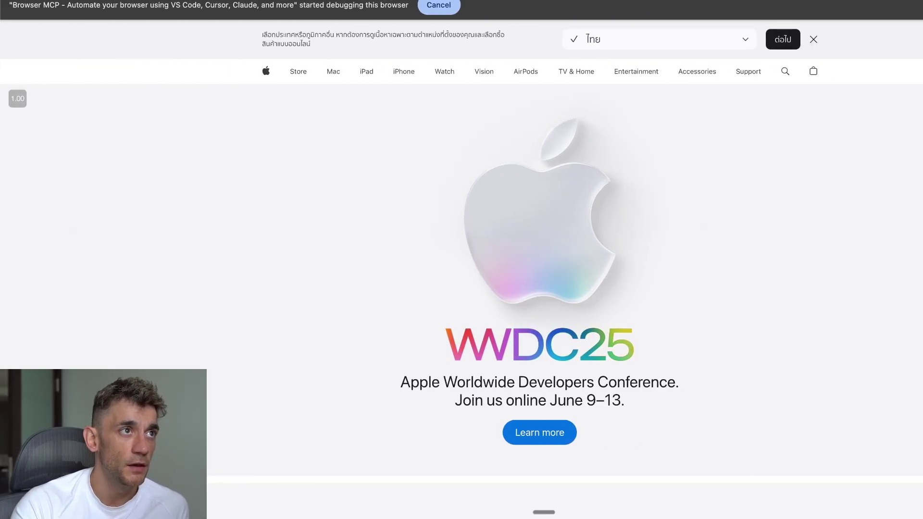
pyautogui.hotkey('ctrl', 'Tab')
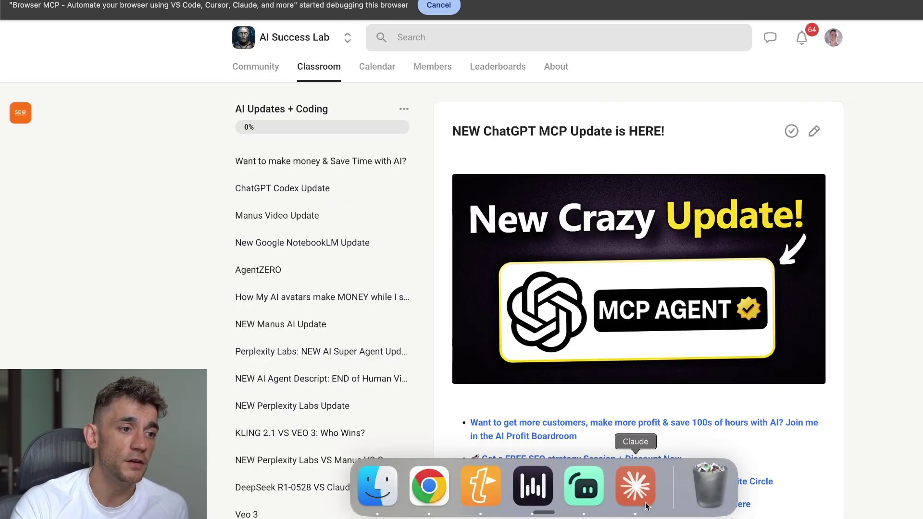
pyautogui.rightClick(652, 472)
pyautogui.click(641, 439)
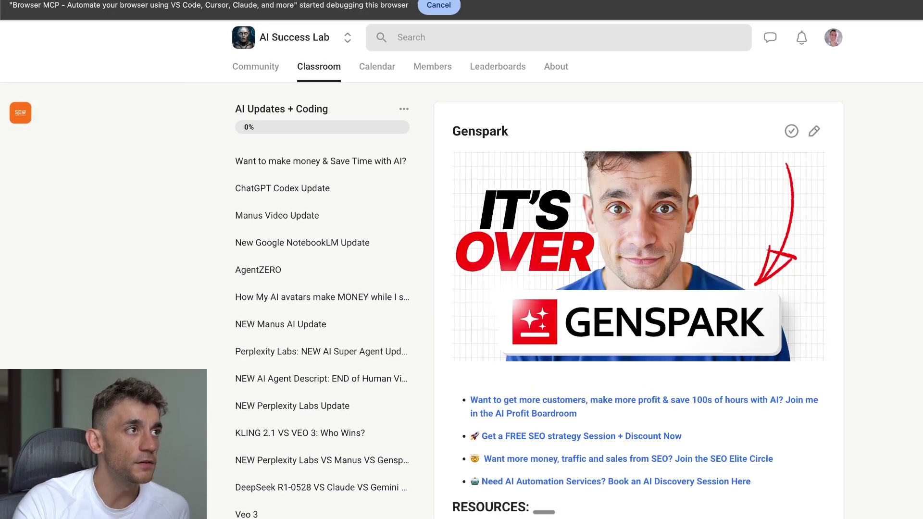
# Scroll through the MCP update lesson, highlighting and clearing the RESOURCES list.
pyautogui.scroll(-5, 810, 317)
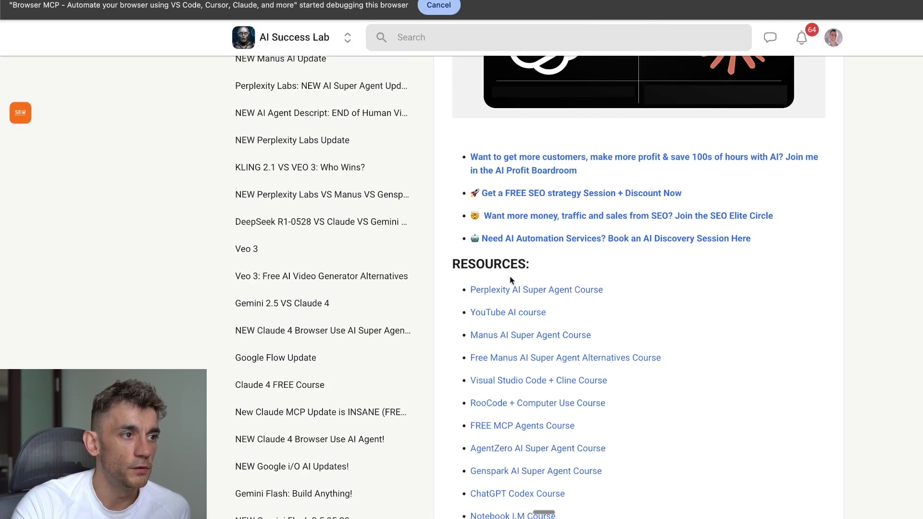
pyautogui.moveTo(455, 257); pyautogui.dragTo(763, 480)
pyautogui.scroll(-3, 763, 330)
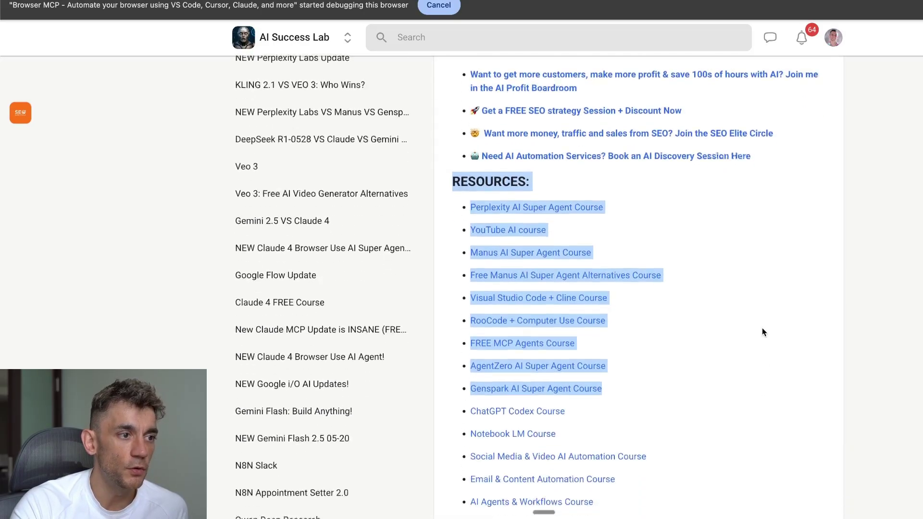
pyautogui.click(763, 329)
pyautogui.scroll(-1, 779, 356)
pyautogui.moveTo(449, 161); pyautogui.dragTo(834, 437)
pyautogui.click(849, 355)
pyautogui.scroll(-2, 847, 345)
pyautogui.scroll(-3, 848, 349)
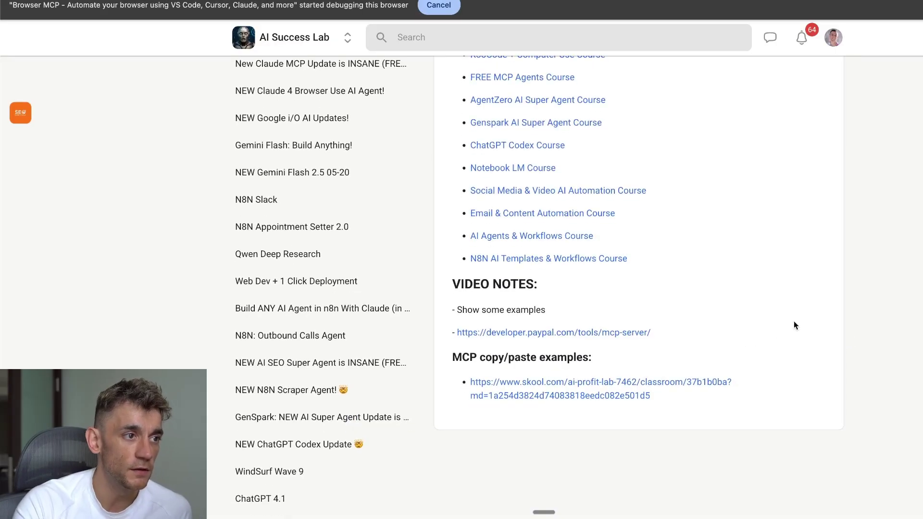
pyautogui.scroll(1, 784, 322)
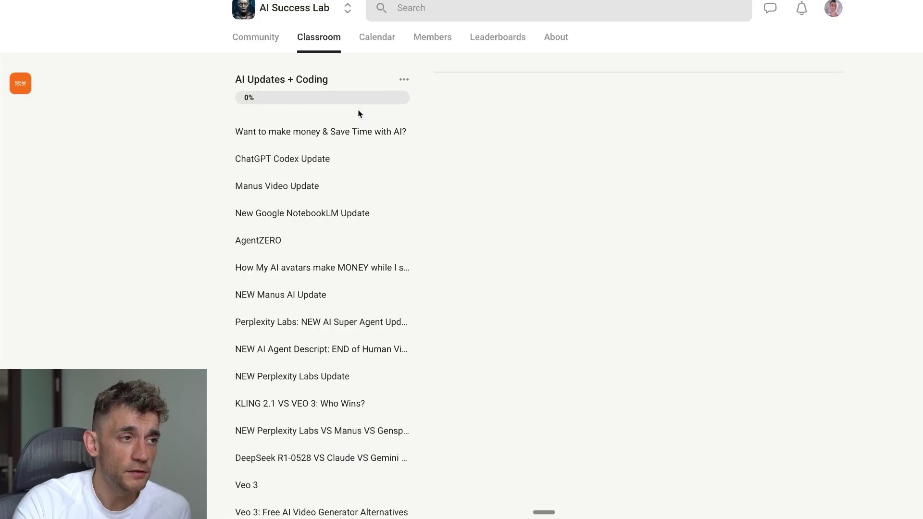
# Highlight the lesson title and the VIDEO NOTES links while reviewing the lesson.
pyautogui.moveTo(440, 130); pyautogui.dragTo(682, 185)
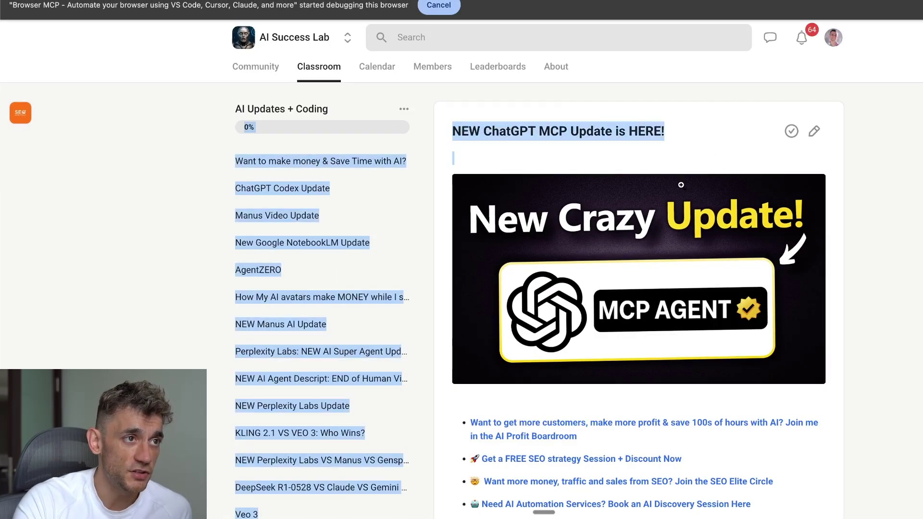
pyautogui.scroll(-15, 806, 350)
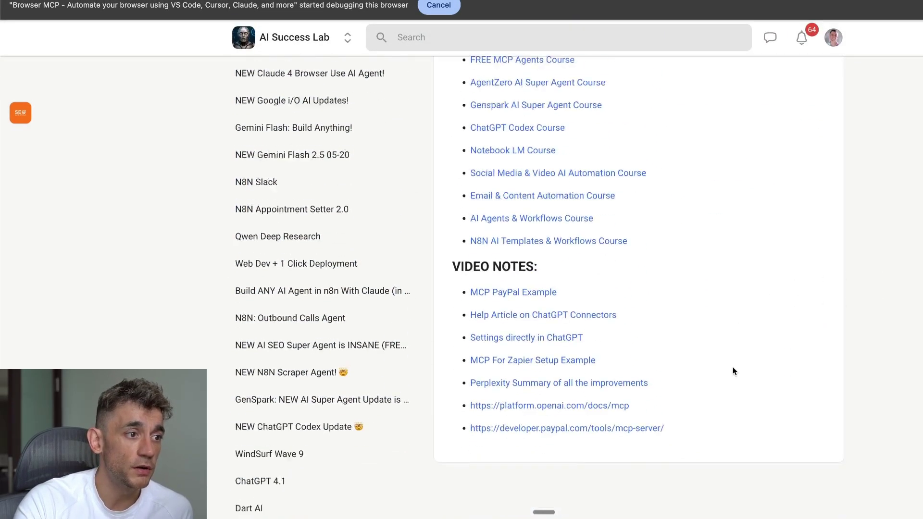
pyautogui.moveTo(460, 240); pyautogui.dragTo(767, 442)
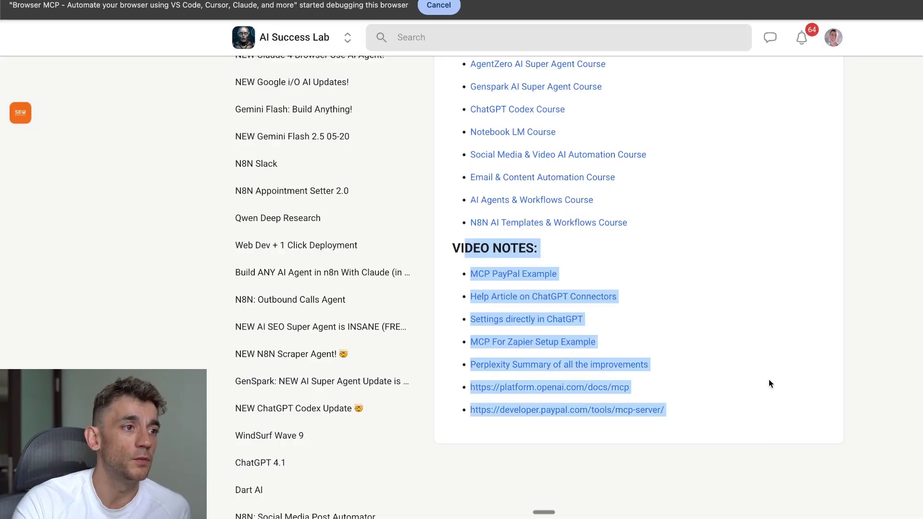
pyautogui.scroll(10, 819, 272)
pyautogui.scroll(3, 819, 271)
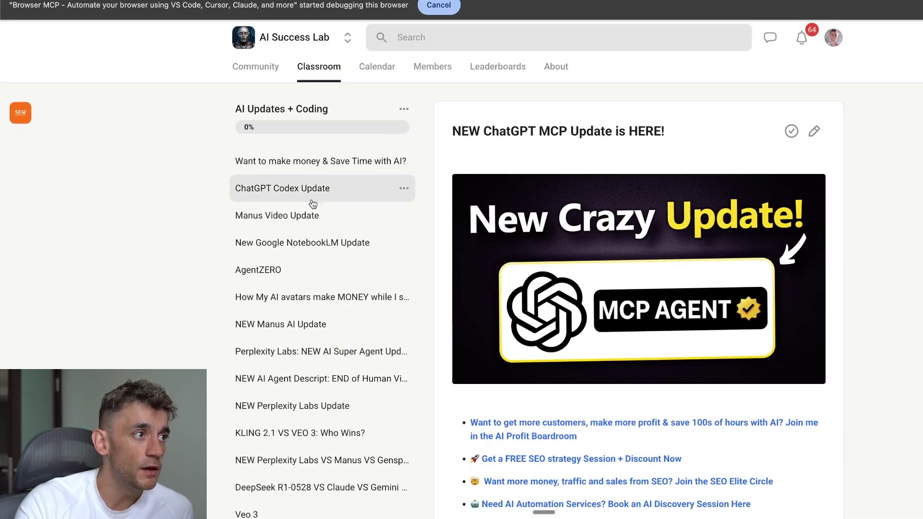
pyautogui.scroll(-5, 362, 385)
pyautogui.scroll(5, 362, 387)
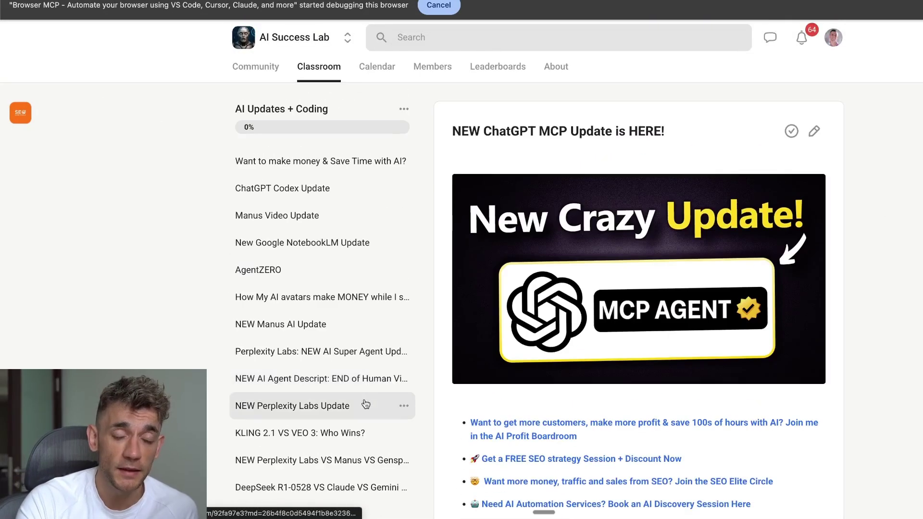
# Open the AI Success Lab community feed and view the pinned 'FREE 100 ChatGPT Codex Prompts' post.
pyautogui.click(264, 66)
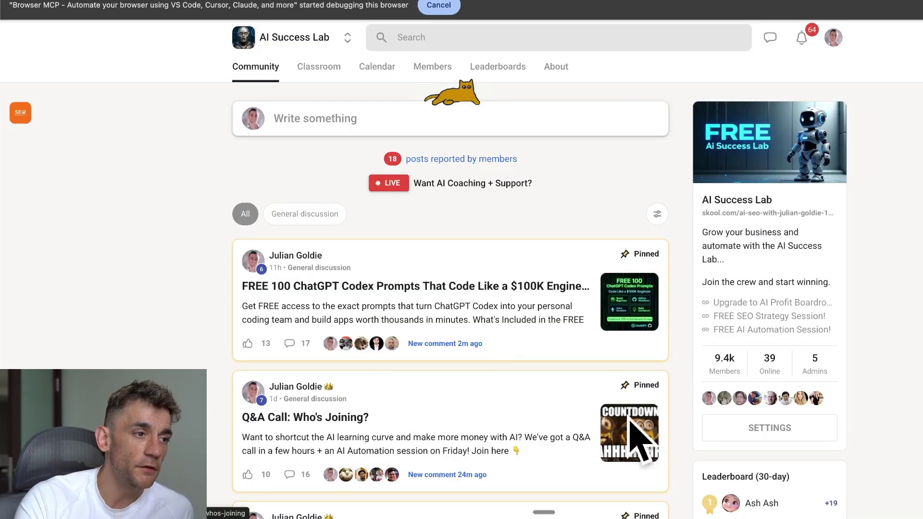
pyautogui.click(416, 286)
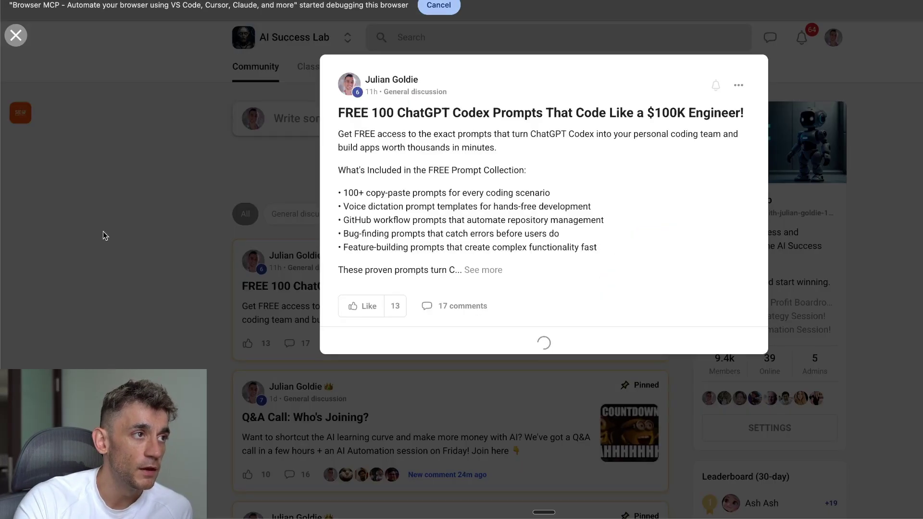
pyautogui.tripleClick(391, 115)
pyautogui.click(113, 346)
# Scroll the feed, then go to the AI Profit Boardroom About page (614 members, $59/month).
pyautogui.scroll(-8, 289, 336)
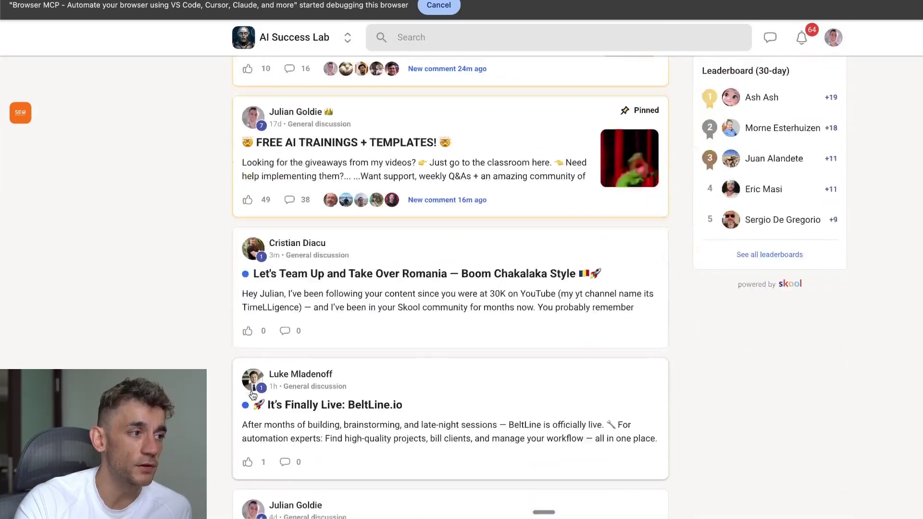
pyautogui.scroll(-4, 200, 278)
pyautogui.scroll(-4, 200, 278)
pyautogui.scroll(17, 200, 278)
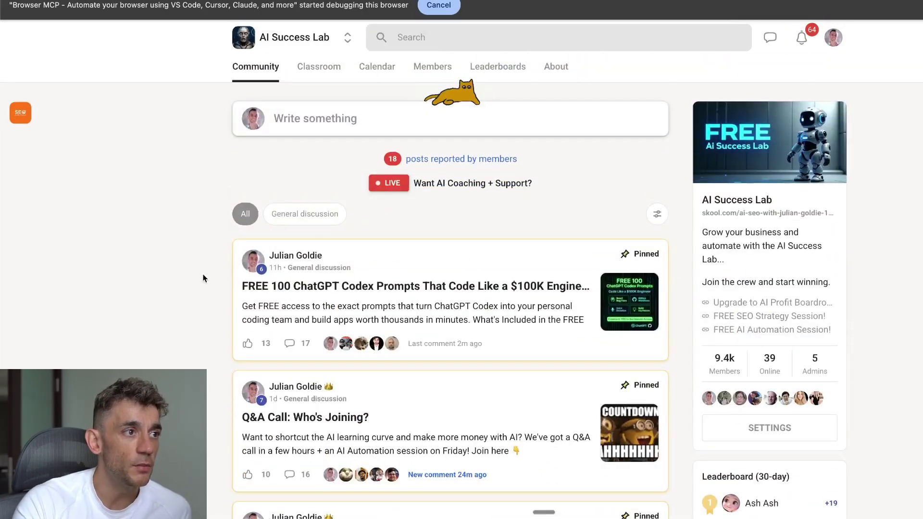
pyautogui.press('super+l')
pyautogui.press('Escape')
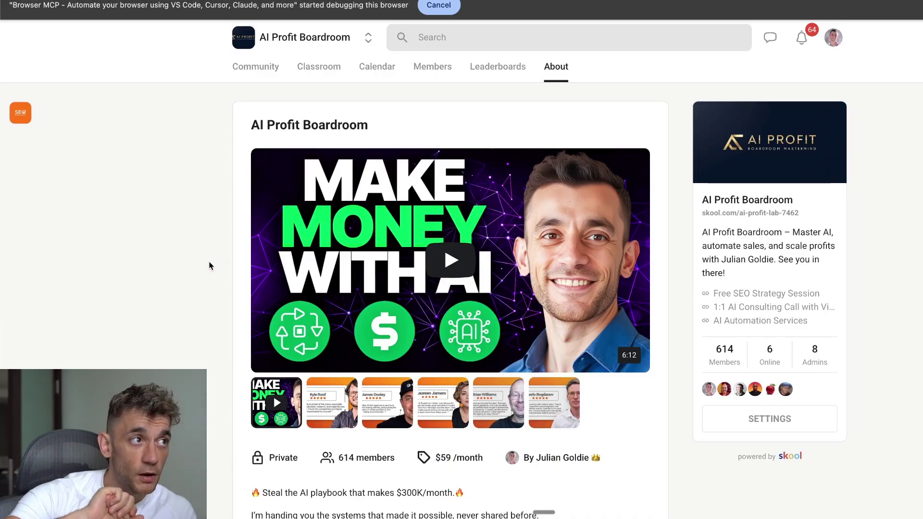
# Switch to the AI Profit Boardroom feed and read the pinned Q&A June 4th post.
pyautogui.click(269, 67)
pyautogui.click(295, 302)
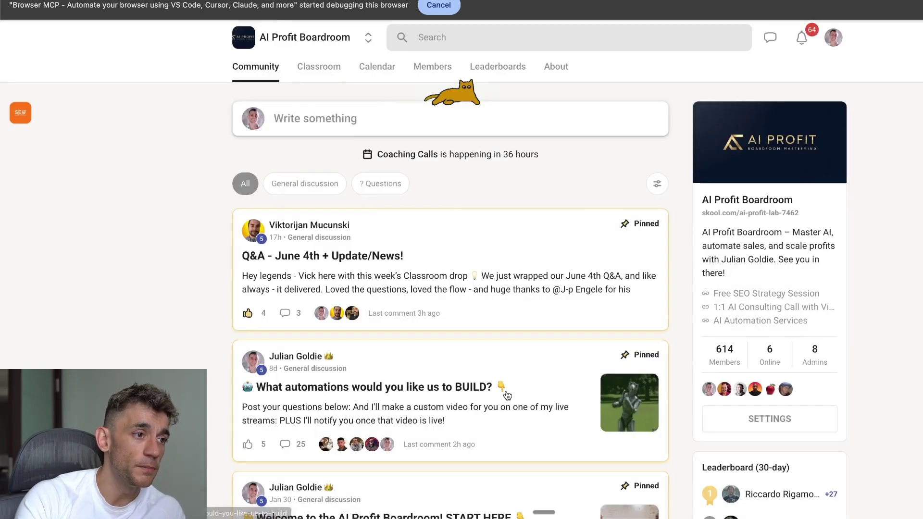
pyautogui.click(283, 270)
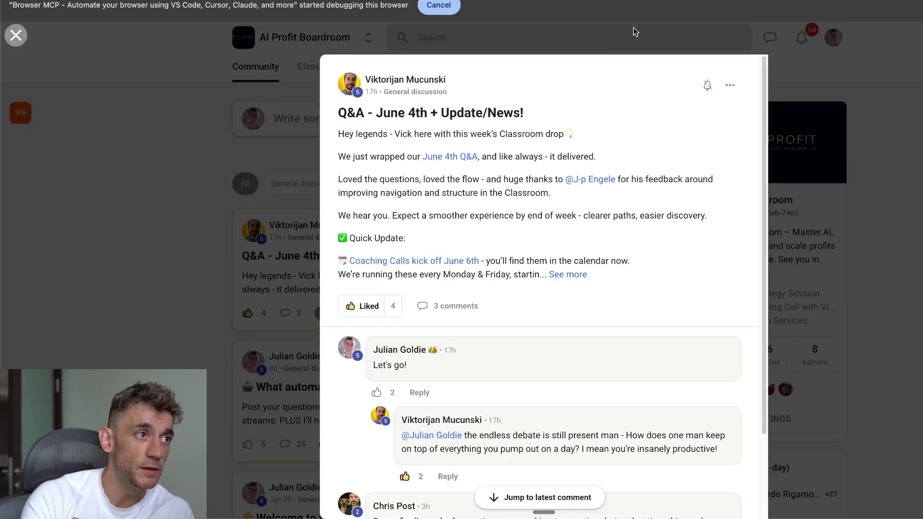
pyautogui.click(284, 270)
# Read the 'What automations would you like us to BUILD?' post, then close it and scan the feed.
pyautogui.click(440, 361)
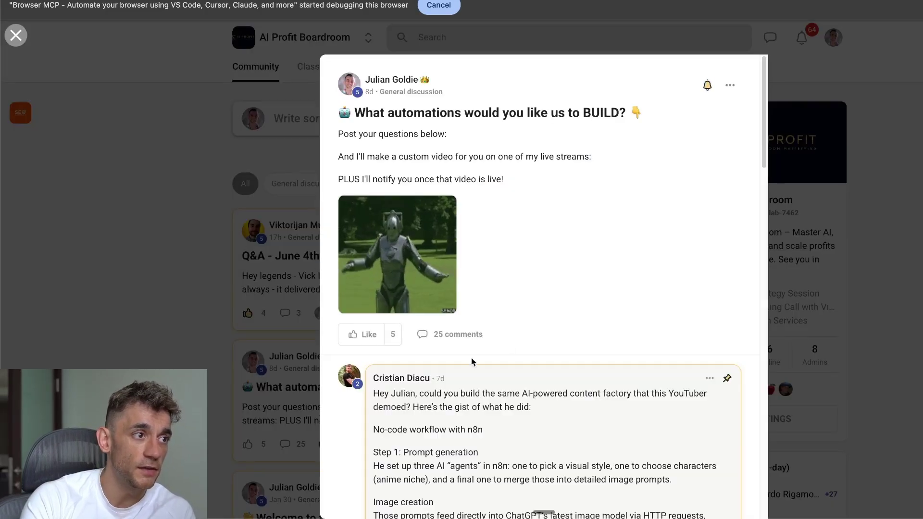
pyautogui.scroll(-10, 434, 261)
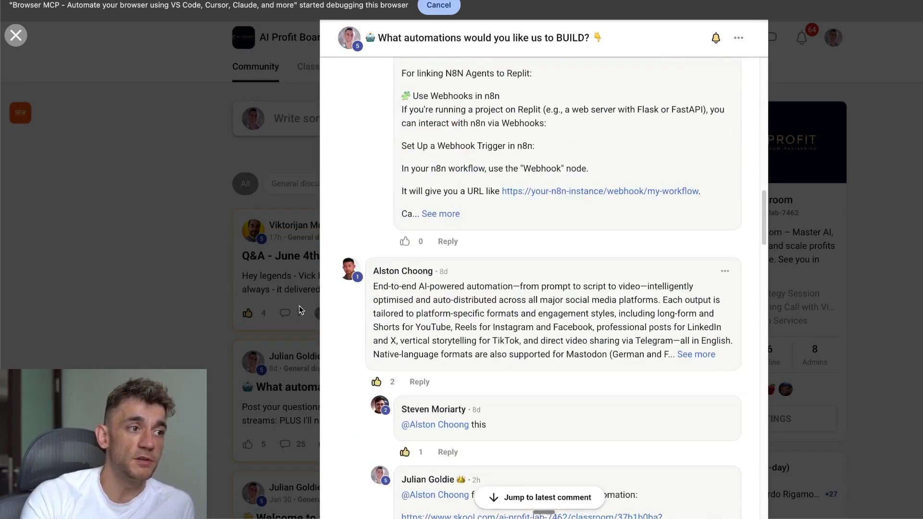
pyautogui.click(299, 306)
pyautogui.scroll(-4, 508, 211)
pyautogui.scroll(-8, 508, 210)
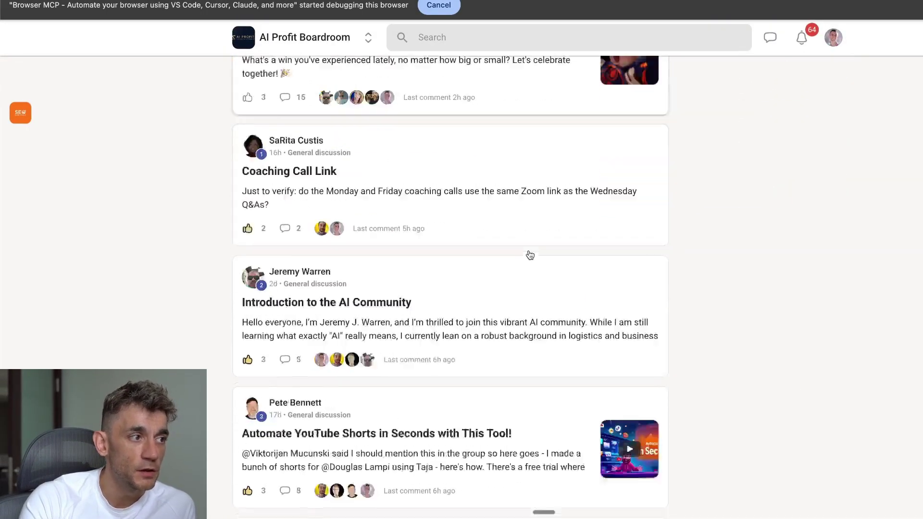
pyautogui.scroll(7, 700, 220)
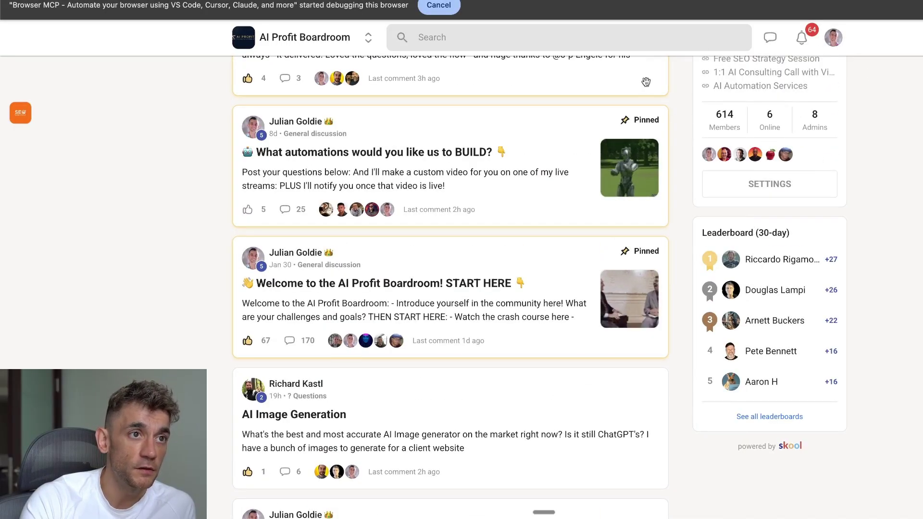
pyautogui.scroll(5, 629, 149)
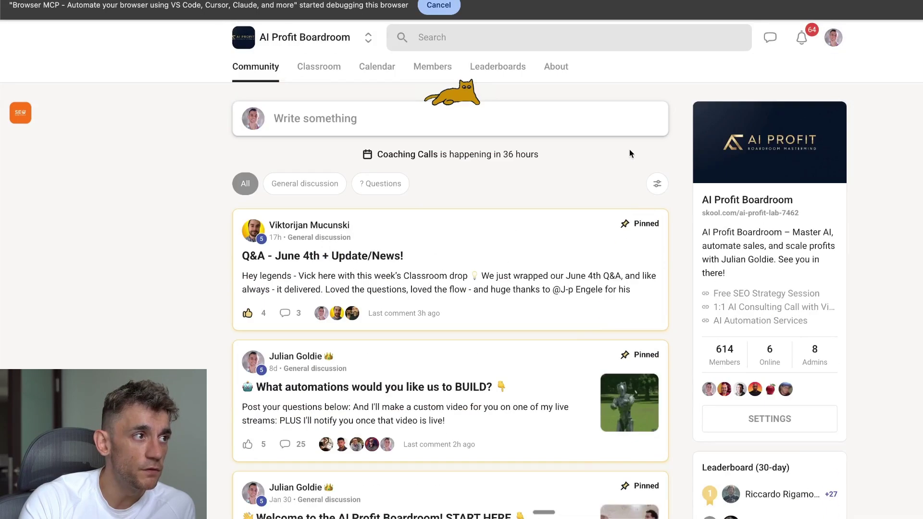
# Look over the community's event calendar and scroll through its Classroom course list.
pyautogui.click(382, 71)
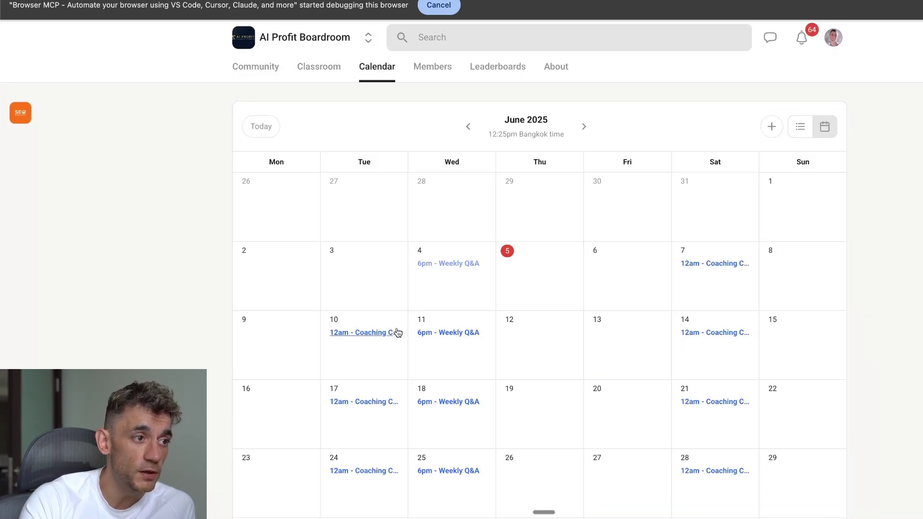
pyautogui.click(328, 68)
pyautogui.scroll(-3, 461, 287)
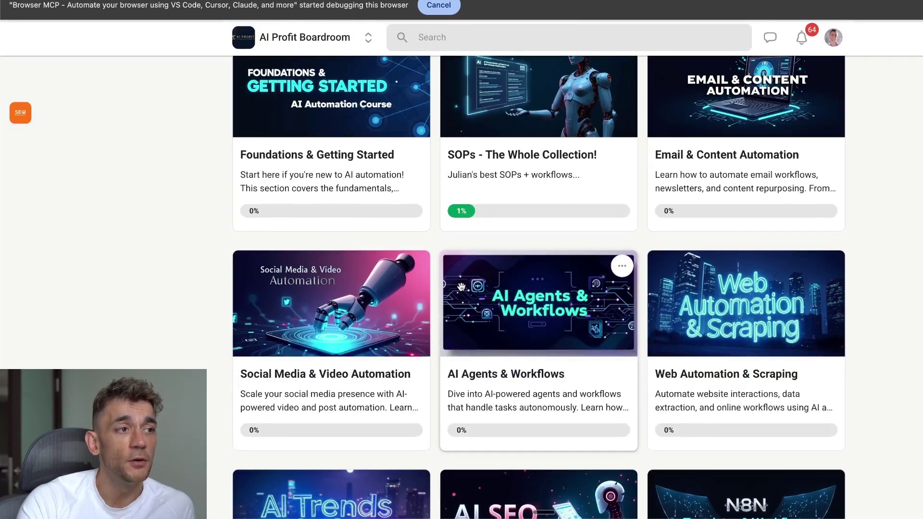
pyautogui.scroll(-6, 462, 287)
pyautogui.scroll(5, 515, 185)
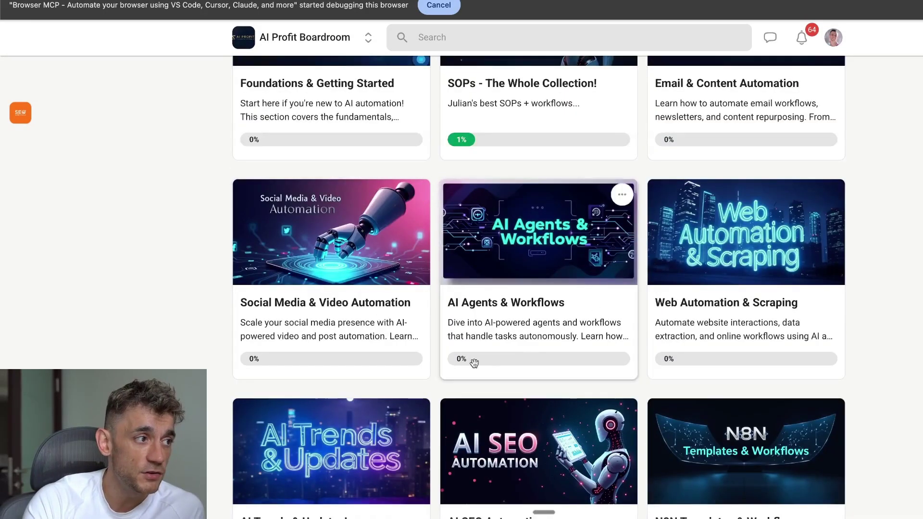
pyautogui.scroll(5, 698, 295)
pyautogui.scroll(-8, 696, 302)
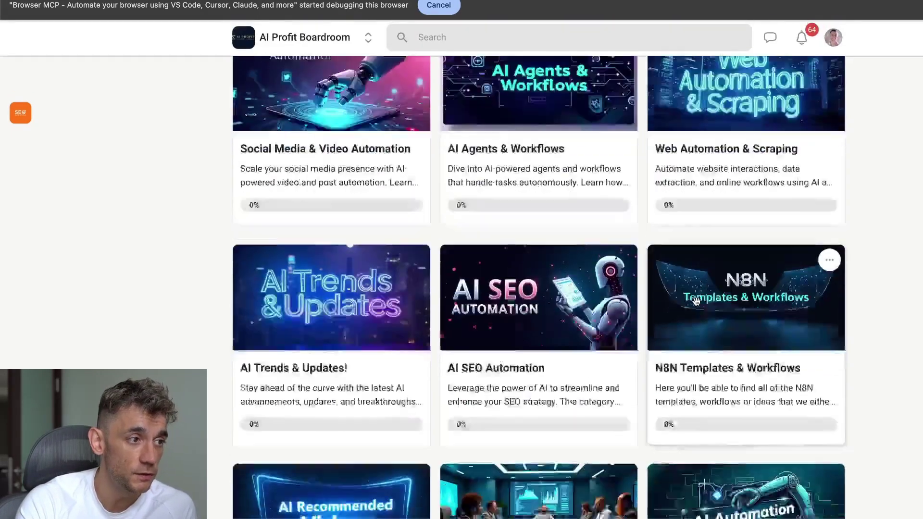
pyautogui.scroll(-7, 696, 302)
pyautogui.scroll(12, 610, 198)
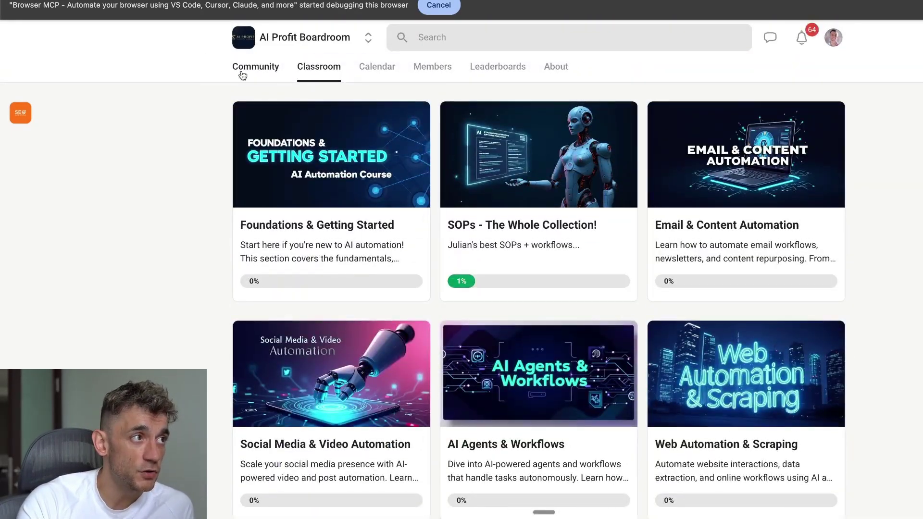
# Go back to the community feed and scroll down through the posts.
pyautogui.click(236, 36)
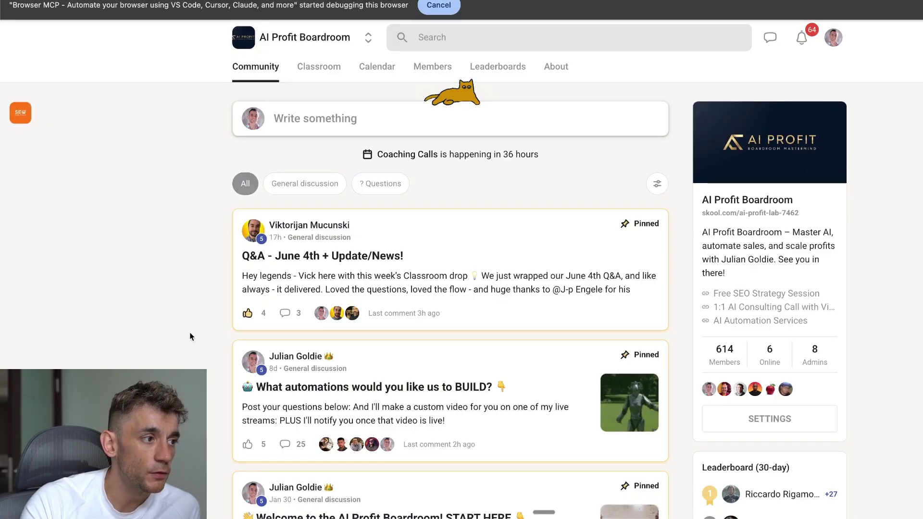
pyautogui.scroll(-9, 190, 336)
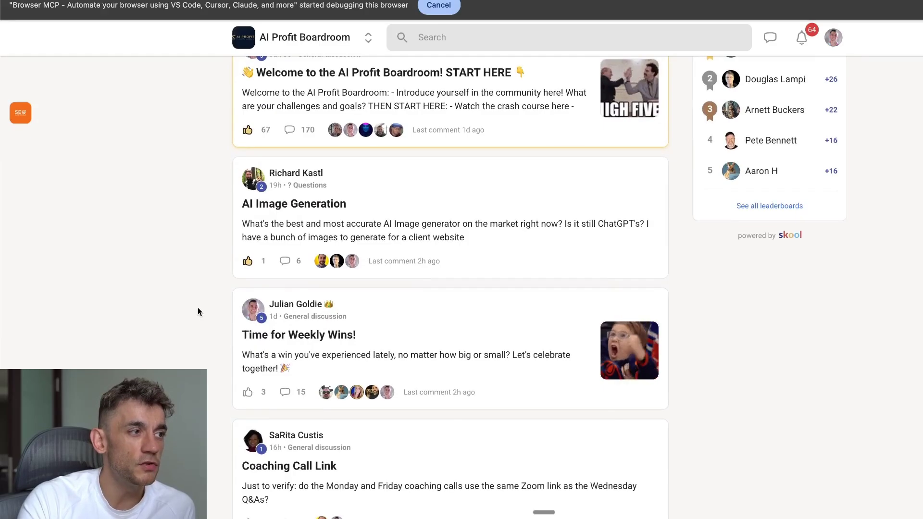
pyautogui.scroll(-4, 356, 221)
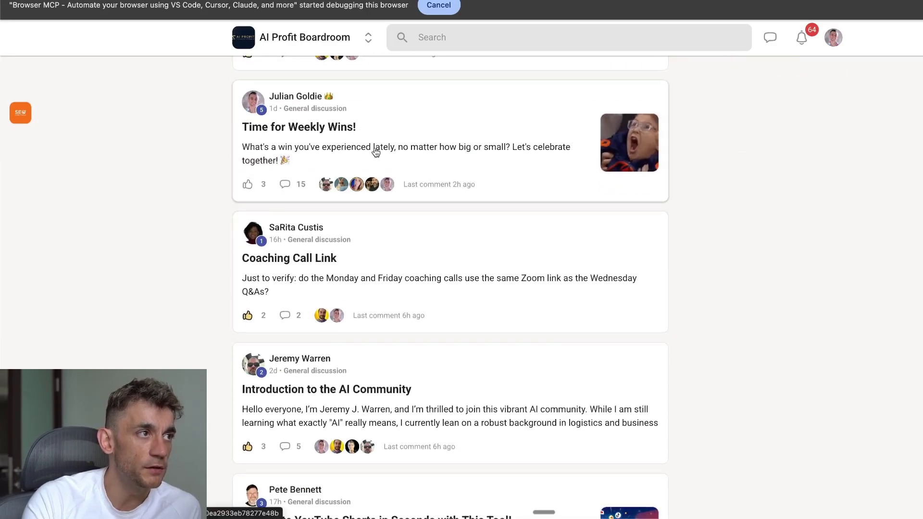
# Read the AI Image Generation post, expanding its one hidden reply, then close it.
pyautogui.scroll(3, 376, 152)
pyautogui.click(378, 154)
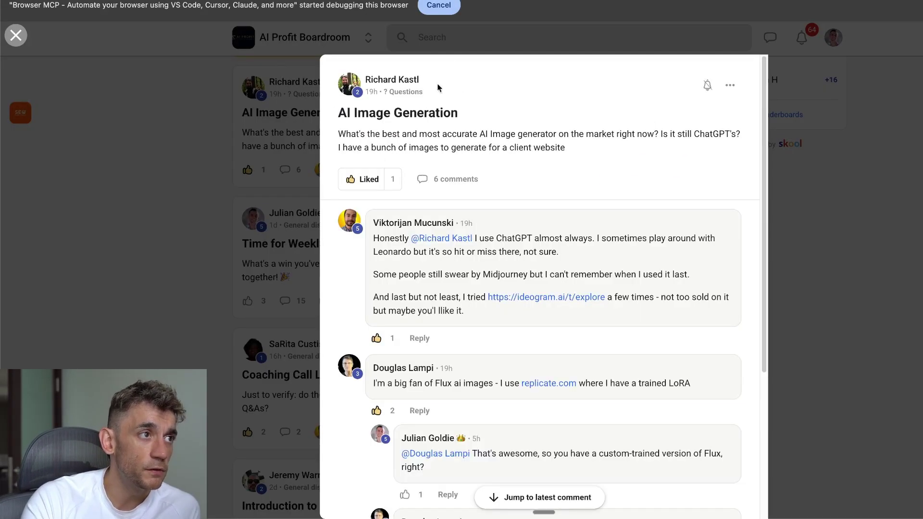
pyautogui.moveTo(340, 115); pyautogui.dragTo(529, 119)
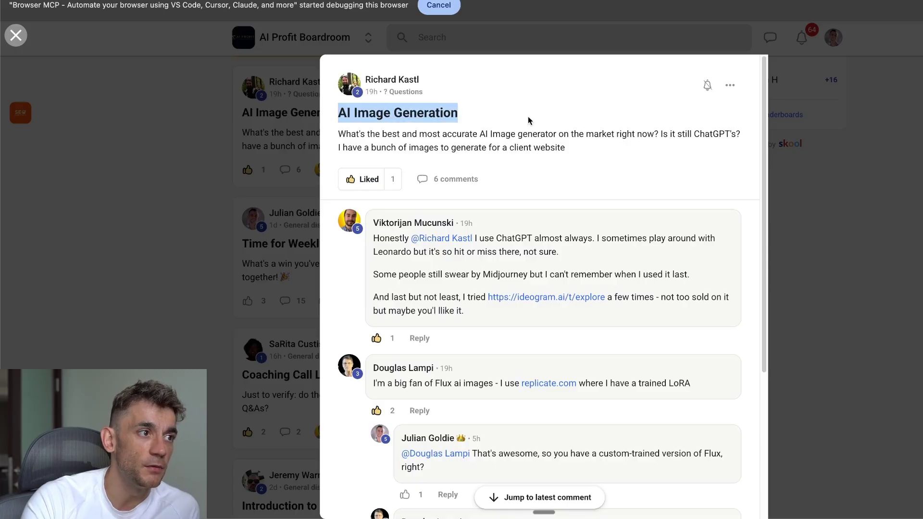
pyautogui.scroll(-5, 548, 192)
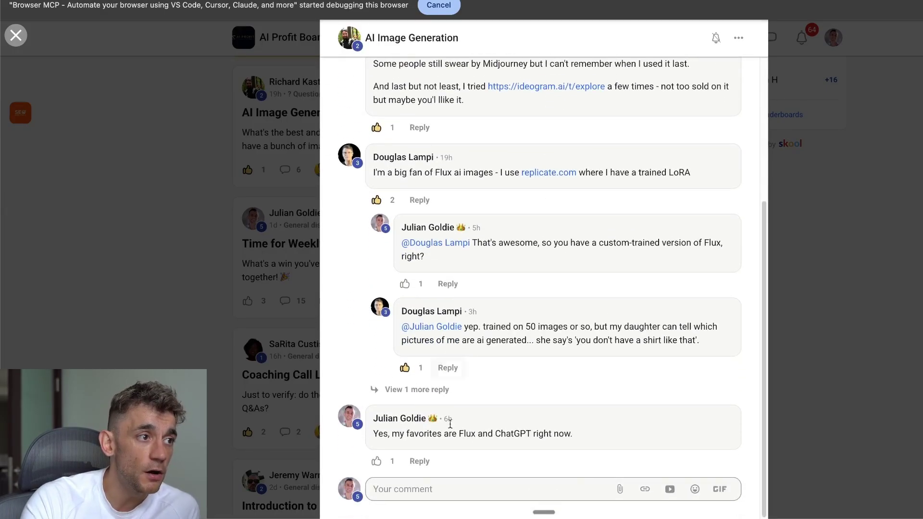
pyautogui.click(417, 388)
pyautogui.scroll(5, 542, 391)
pyautogui.click(56, 346)
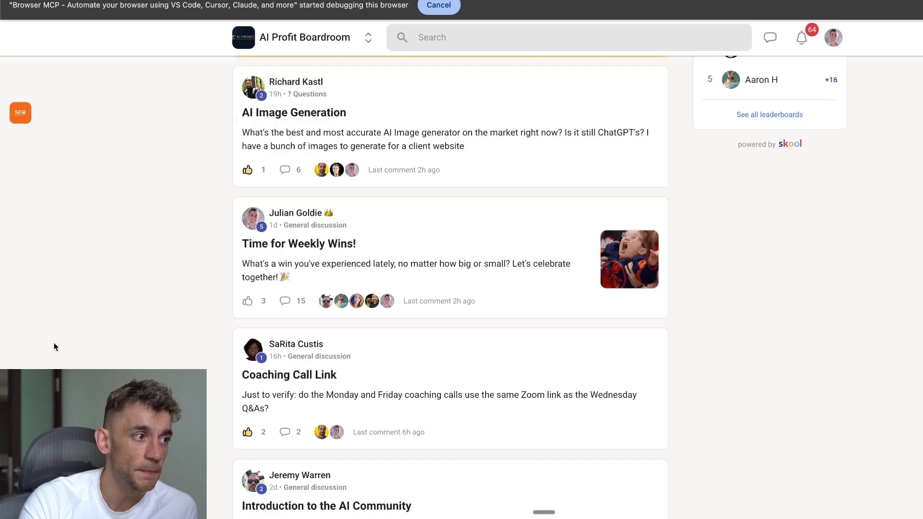
# Open and close the Introduction to the AI Community post.
pyautogui.scroll(-7, 387, 265)
pyautogui.scroll(-1, 401, 287)
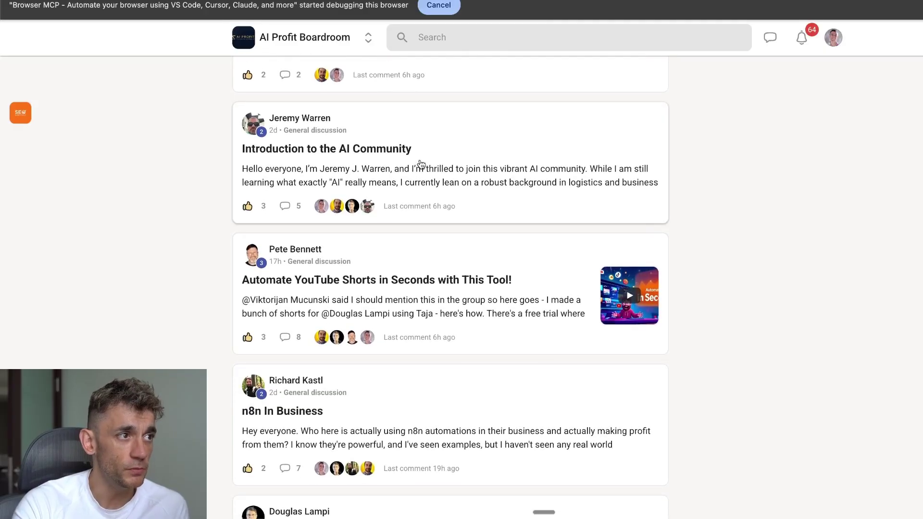
pyautogui.click(421, 165)
pyautogui.click(224, 206)
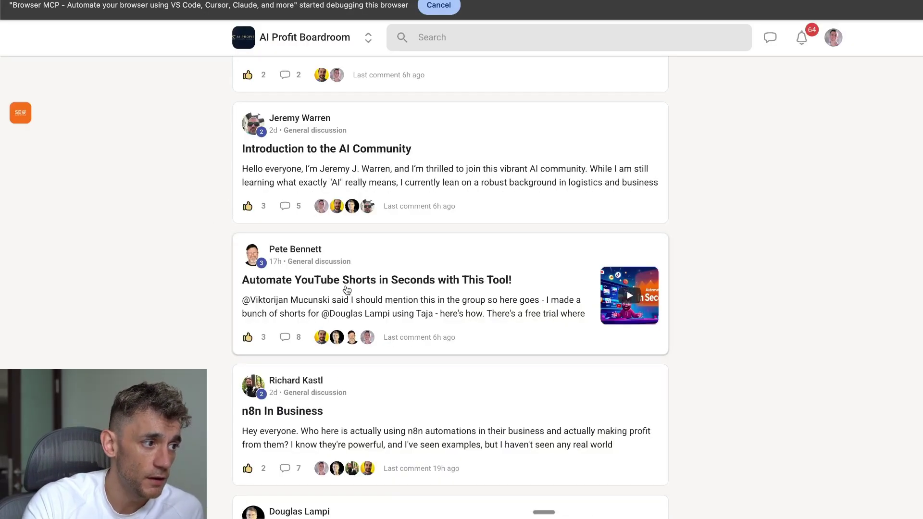
pyautogui.scroll(-5, 344, 289)
pyautogui.scroll(4, 398, 388)
pyautogui.scroll(9, 398, 388)
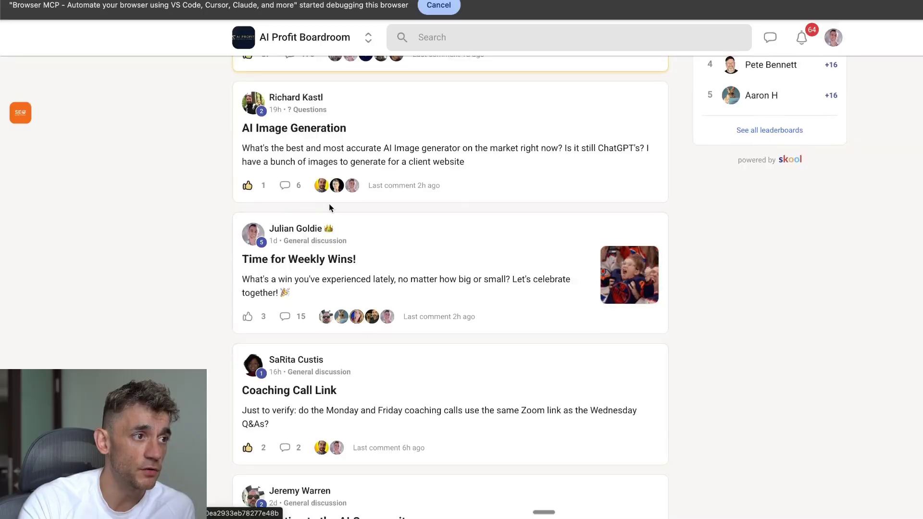
# Read the Time for Weekly Wins! post, then view the About page showing 614 members and $59/month.
pyautogui.click(361, 238)
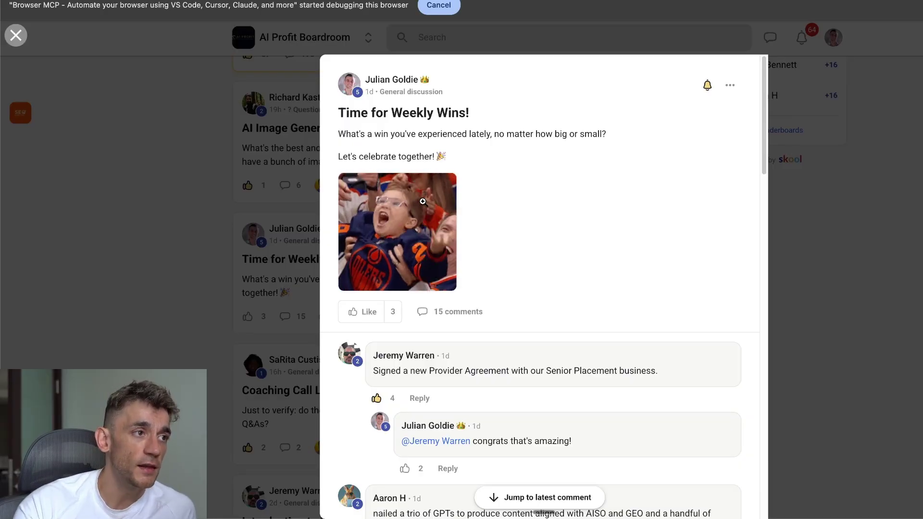
pyautogui.moveTo(335, 119); pyautogui.dragTo(746, 202)
pyautogui.click(676, 260)
pyautogui.scroll(-1, 675, 261)
pyautogui.scroll(-15, 675, 261)
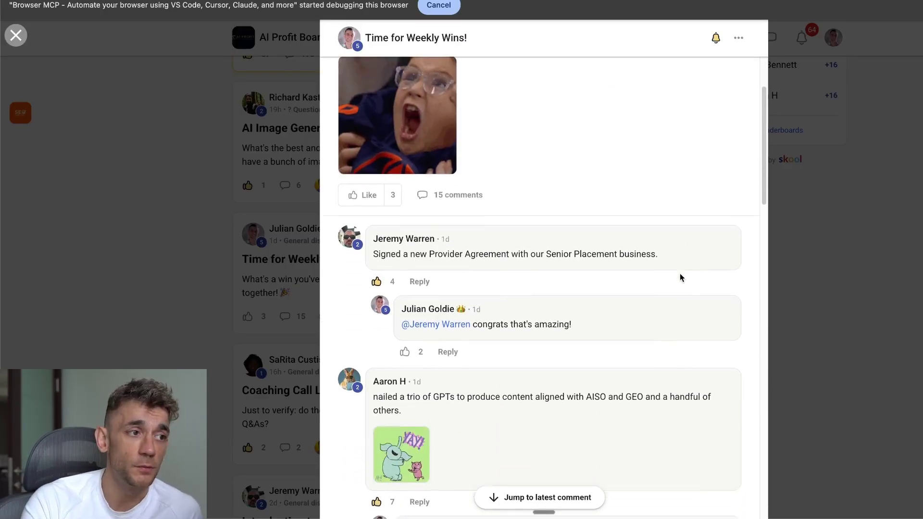
pyautogui.scroll(-10, 665, 441)
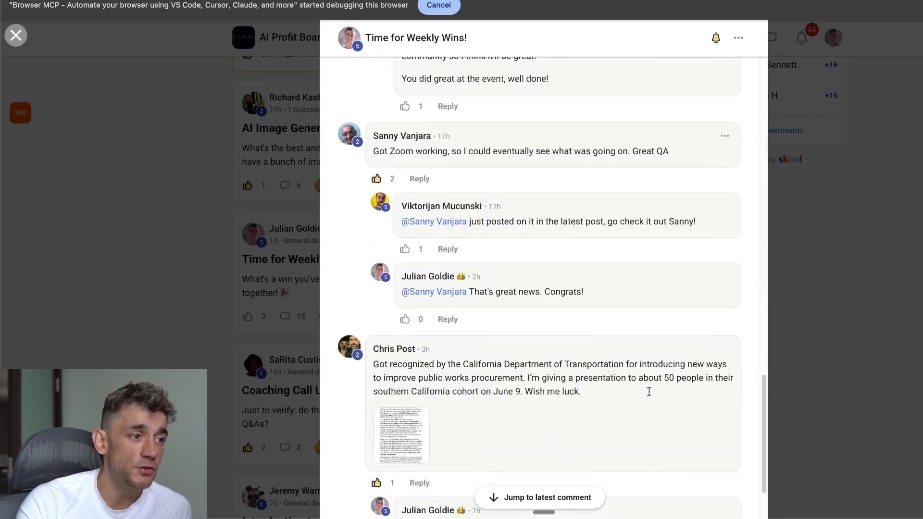
pyautogui.scroll(20, 680, 398)
pyautogui.click(848, 231)
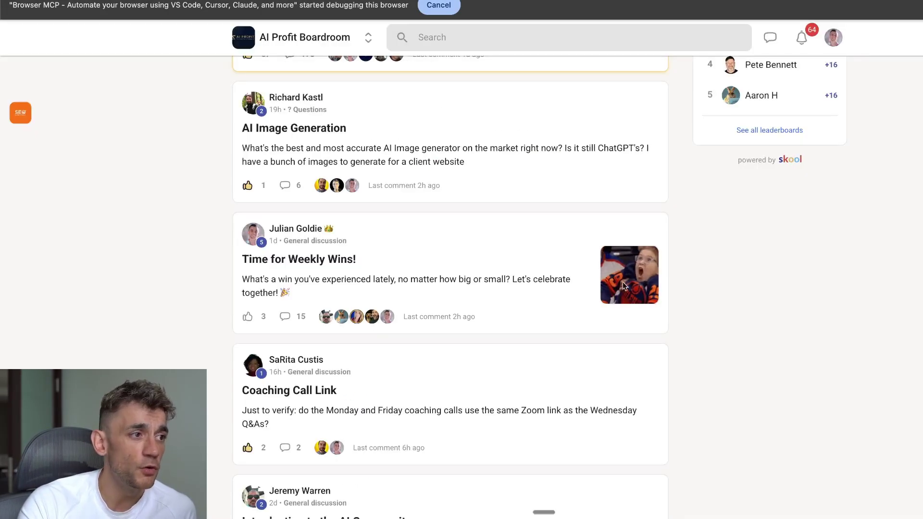
pyautogui.scroll(10, 529, 269)
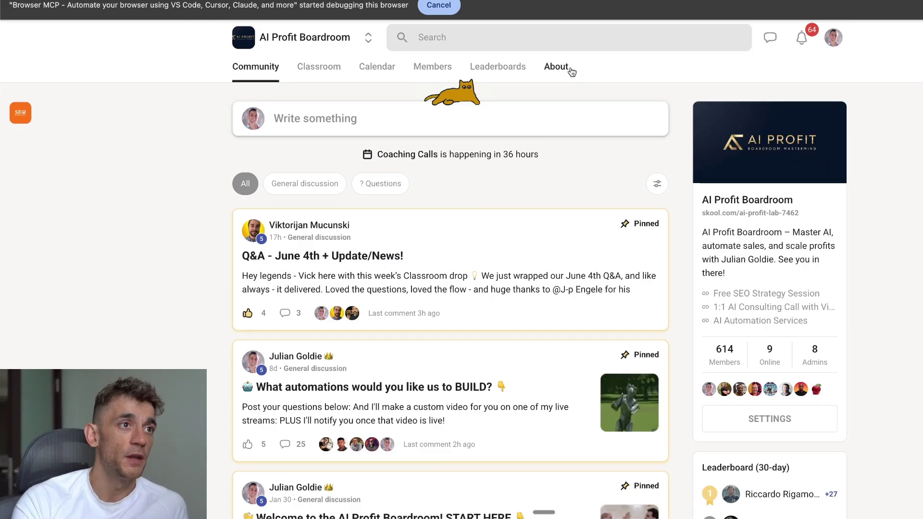
pyautogui.click(572, 72)
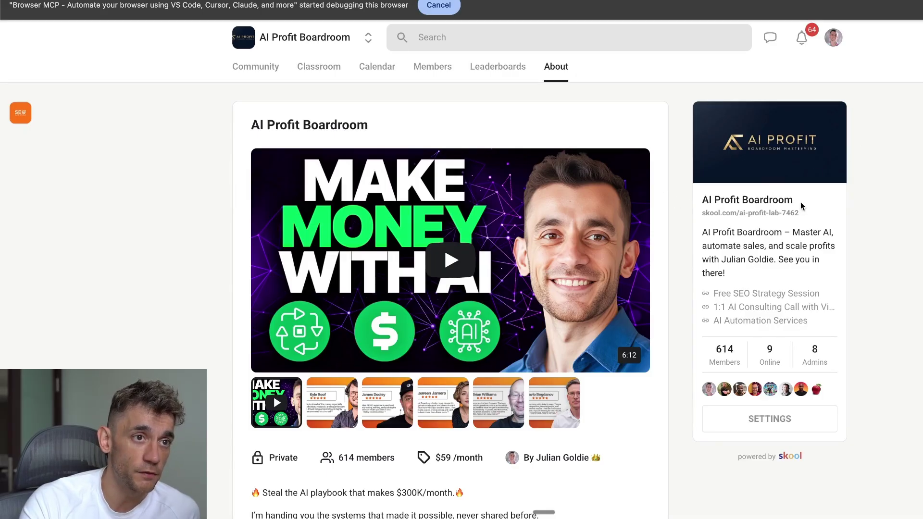
# Load juliangoldieaiautomation.com and scroll through its process, bonuses, testimonials and savings sections.
pyautogui.press('super+l')
pyautogui.write('julian')
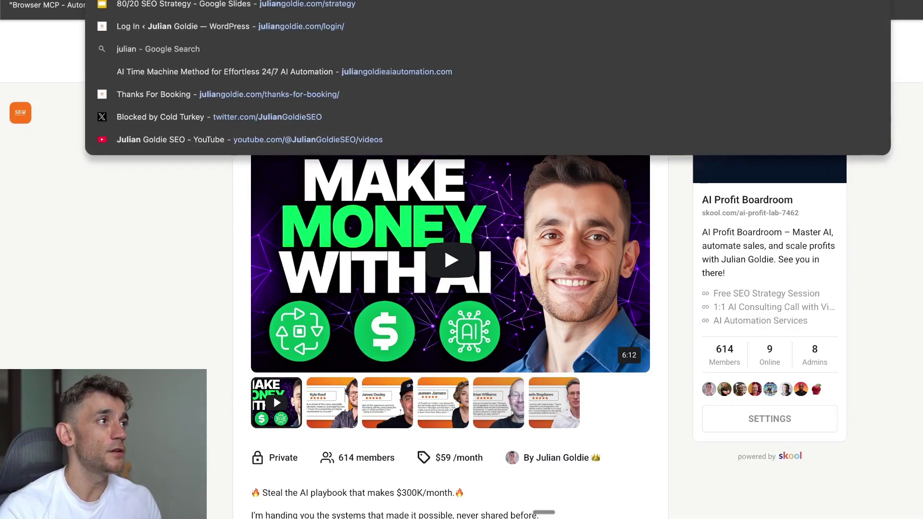
pyautogui.press('Escape')
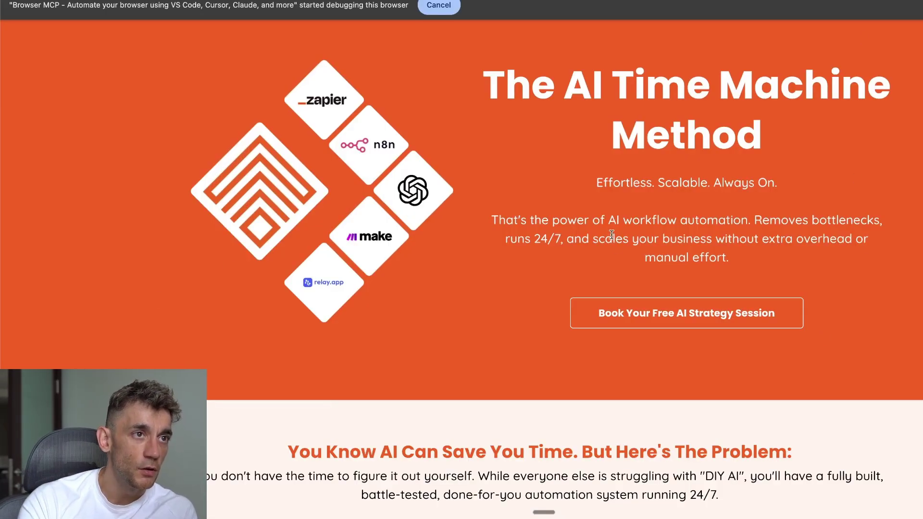
pyautogui.scroll(-15, 611, 234)
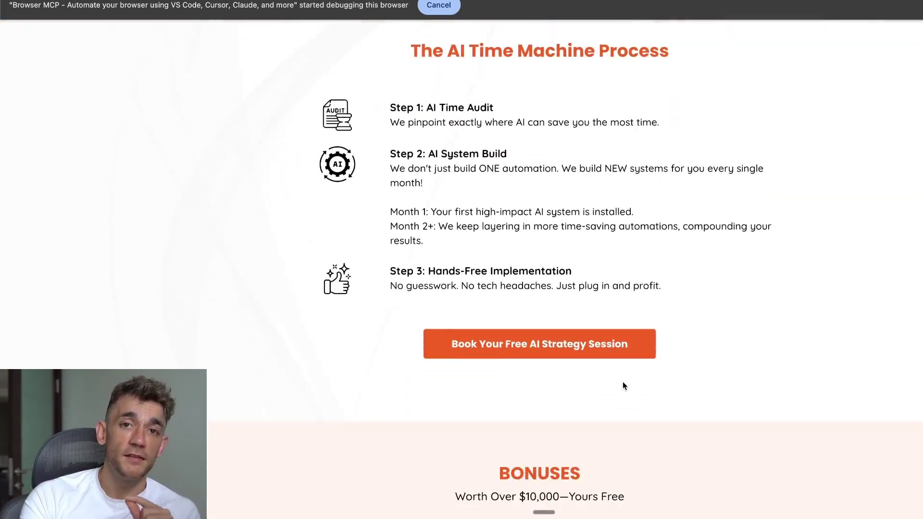
pyautogui.scroll(-9, 623, 386)
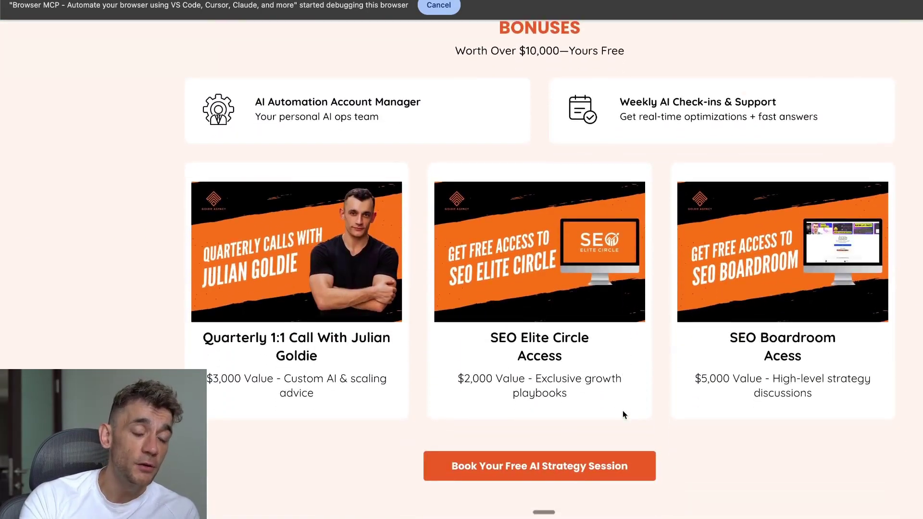
pyautogui.scroll(-12, 623, 414)
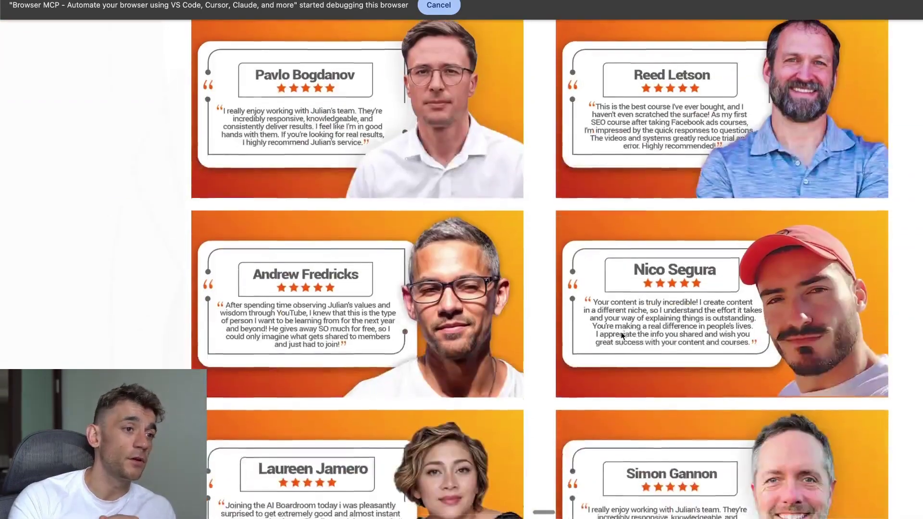
pyautogui.scroll(-14, 622, 335)
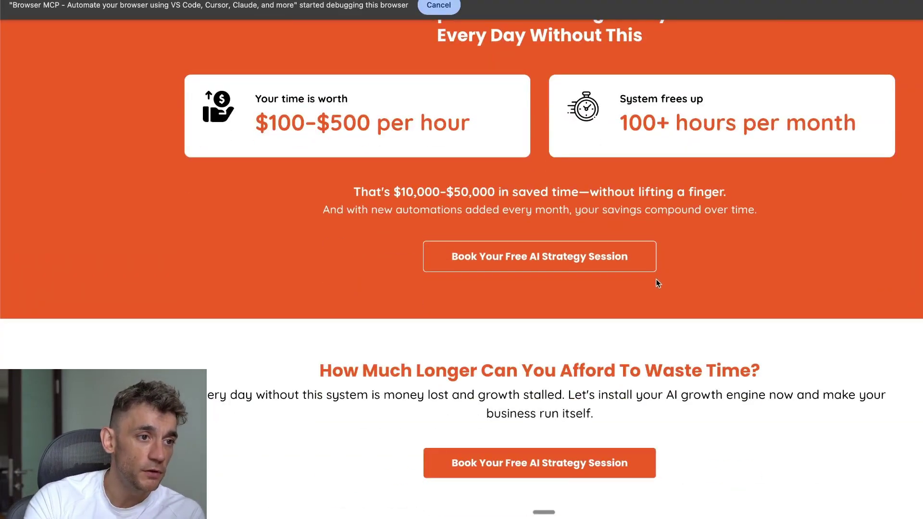